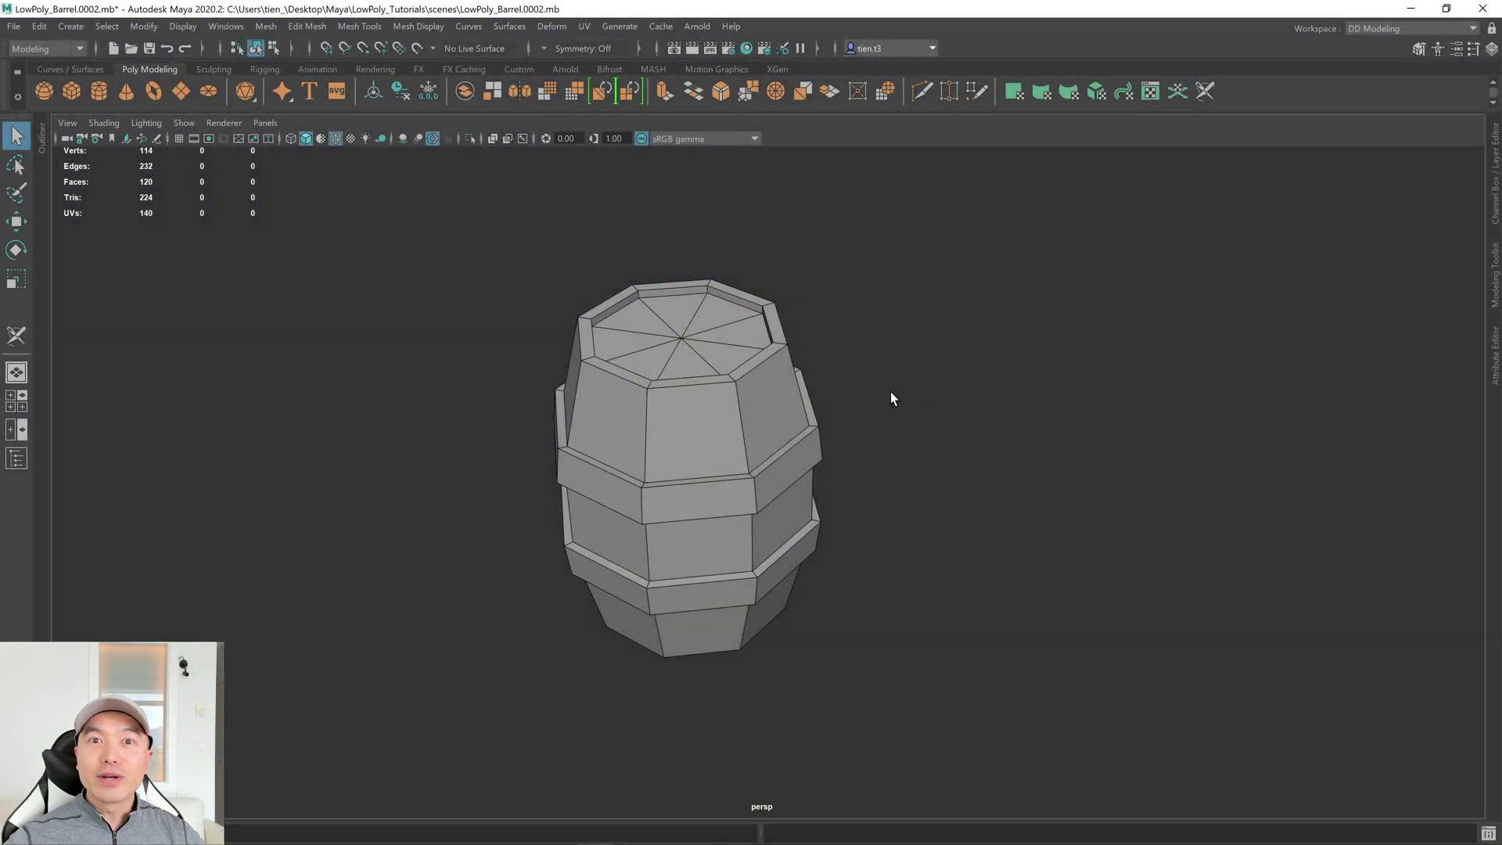
Delete the barrel's construction history and freeze its transformations.
alt+drag(775, 390, 783, 404)
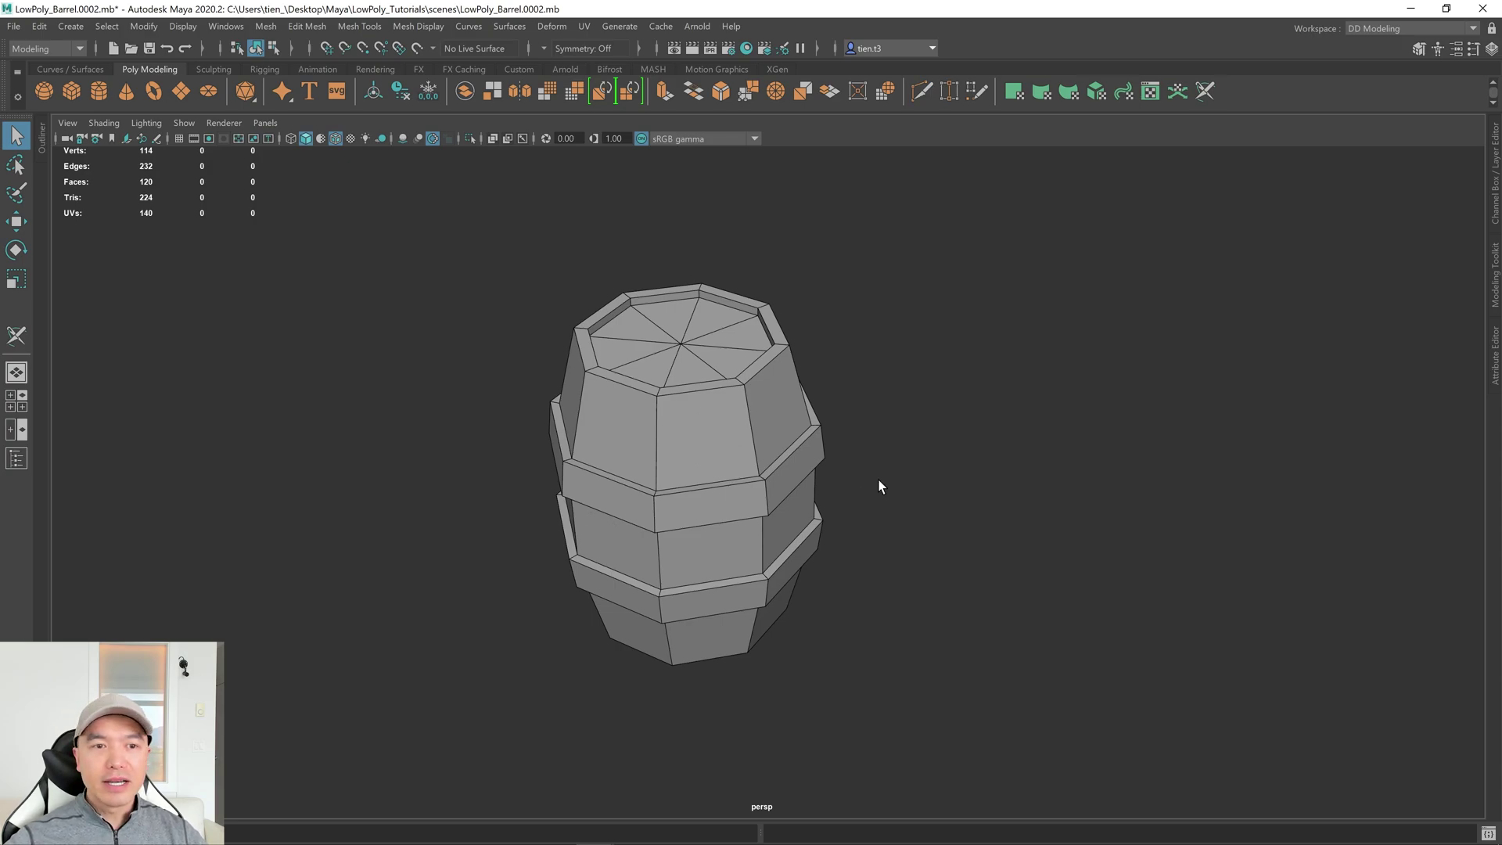
click(727, 412)
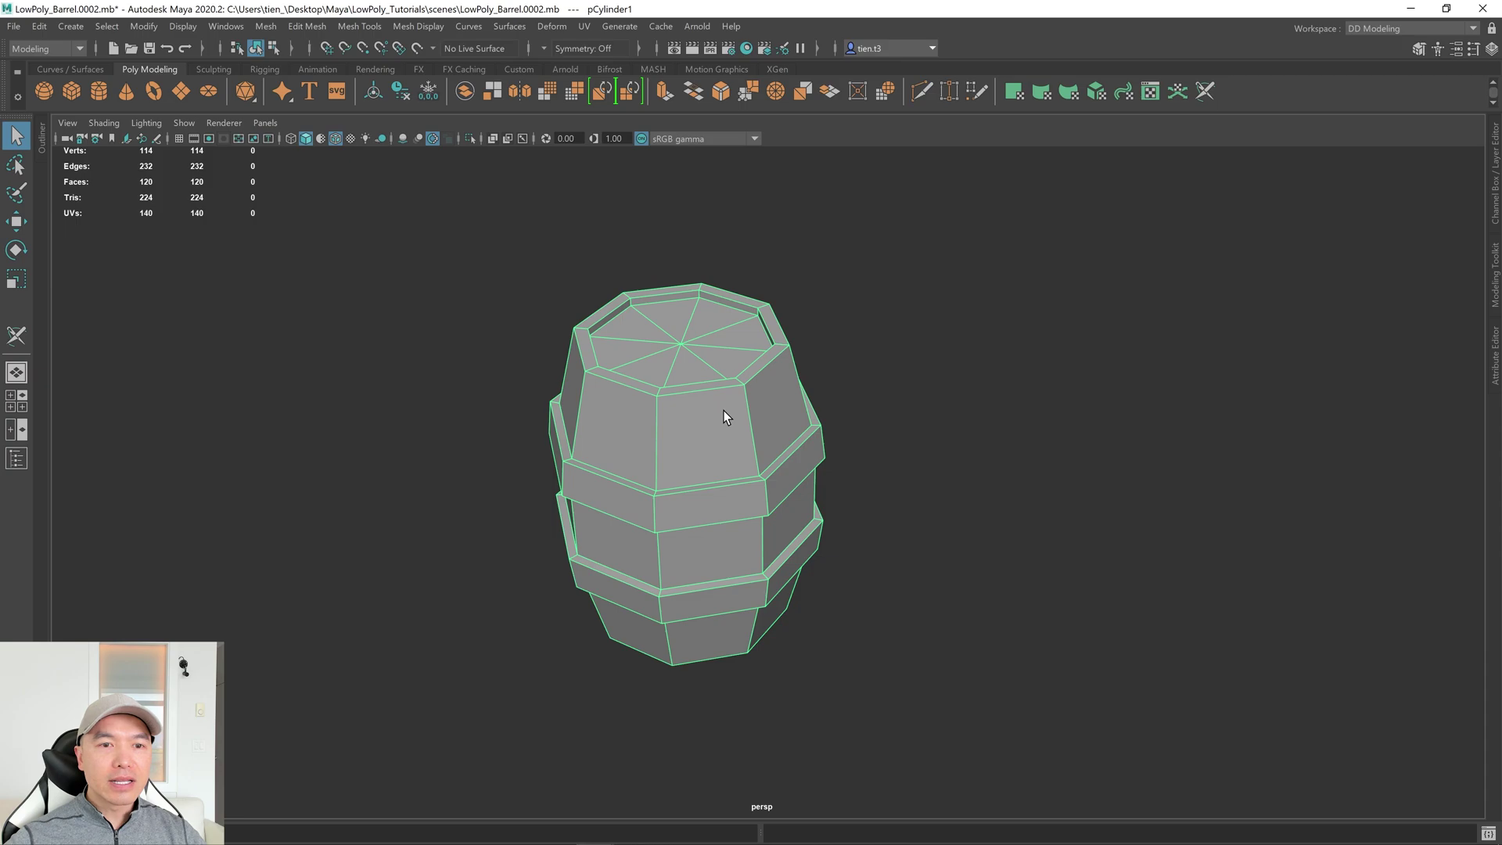
click(1489, 170)
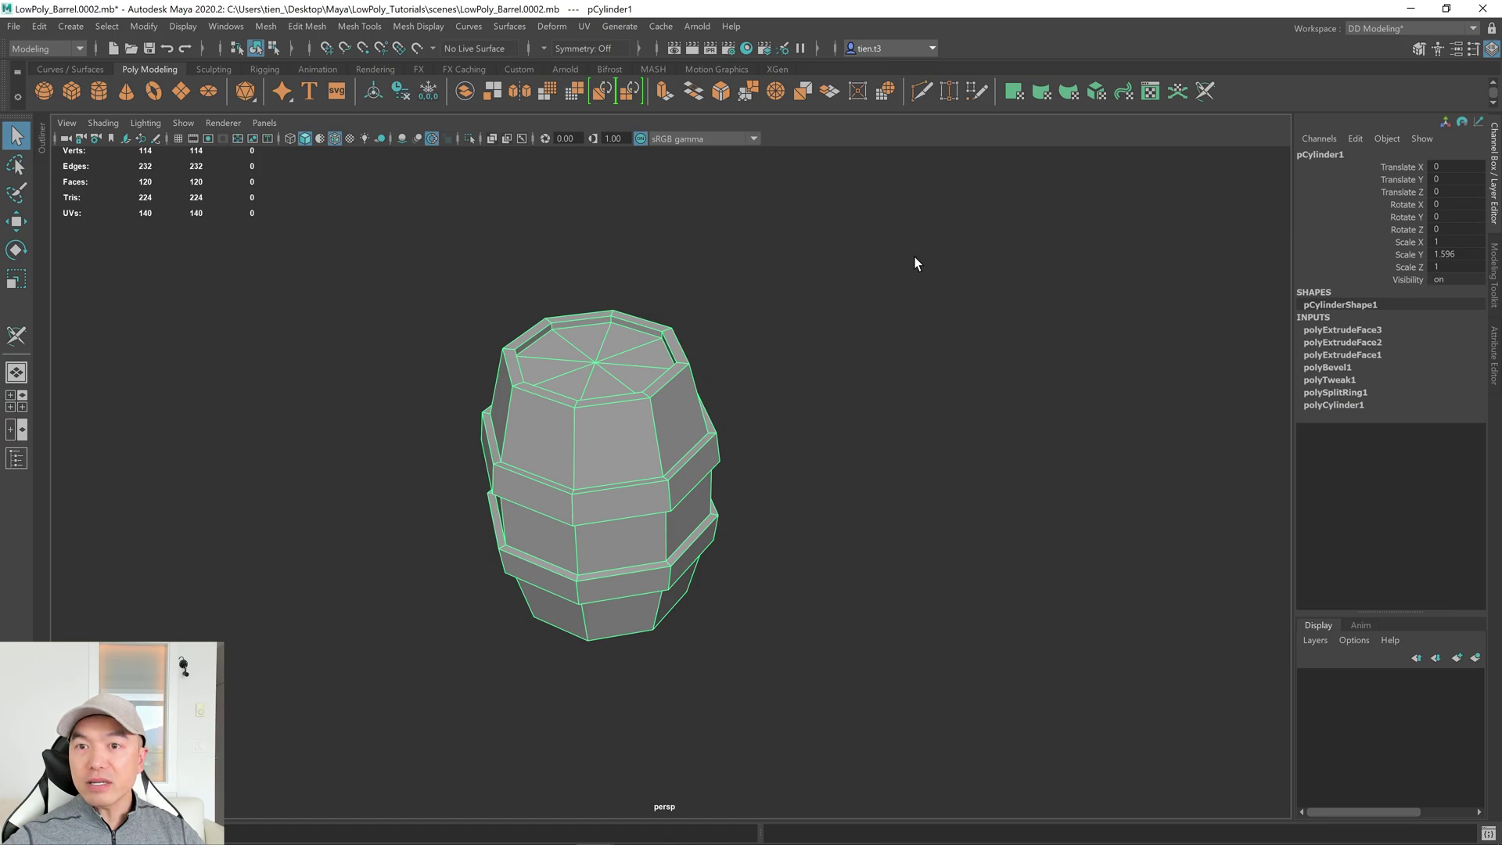
click(401, 92)
click(427, 94)
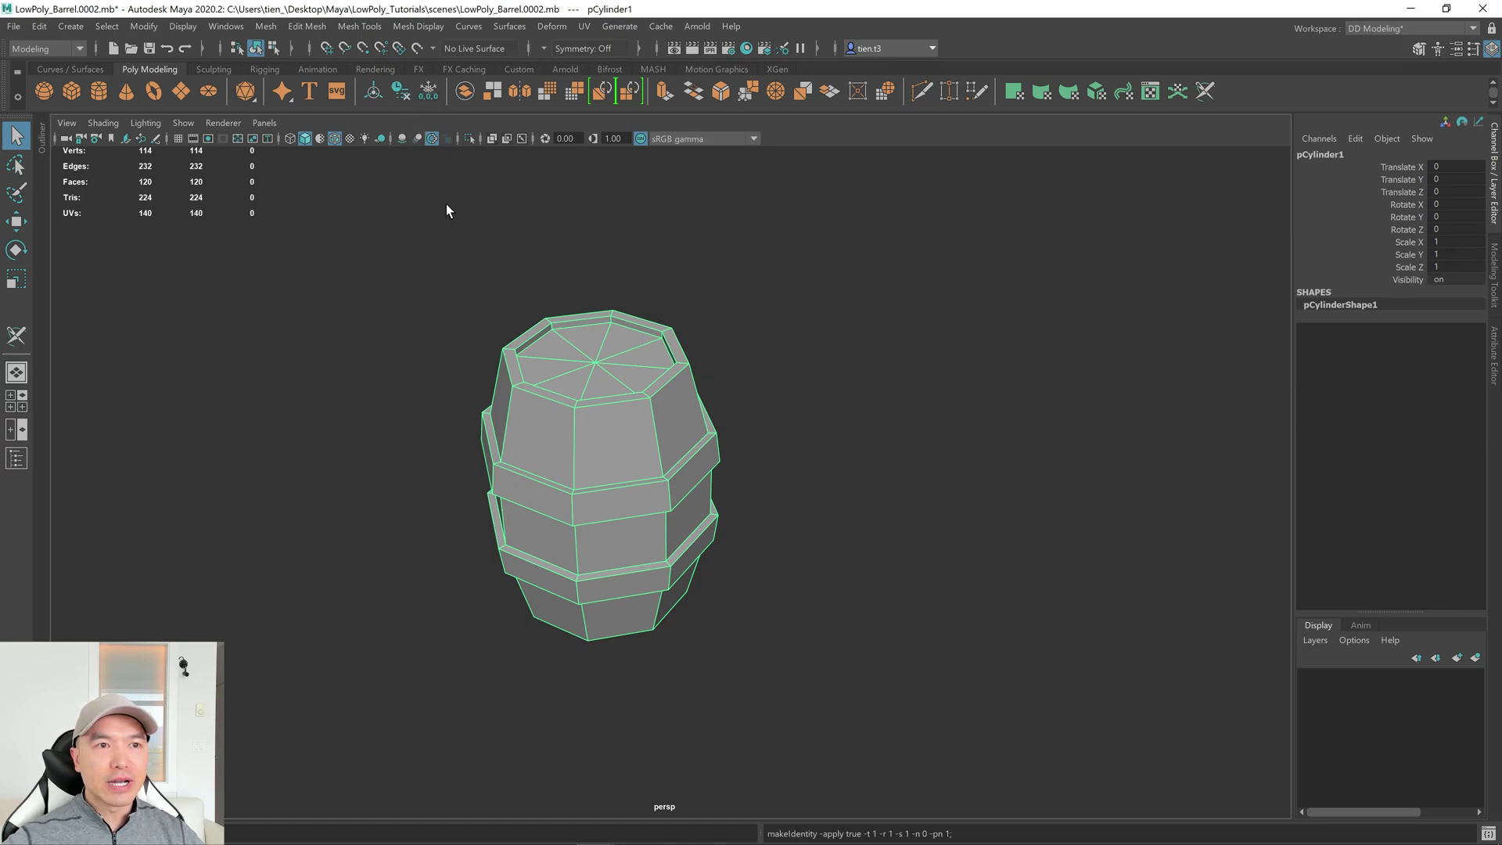
click(1495, 182)
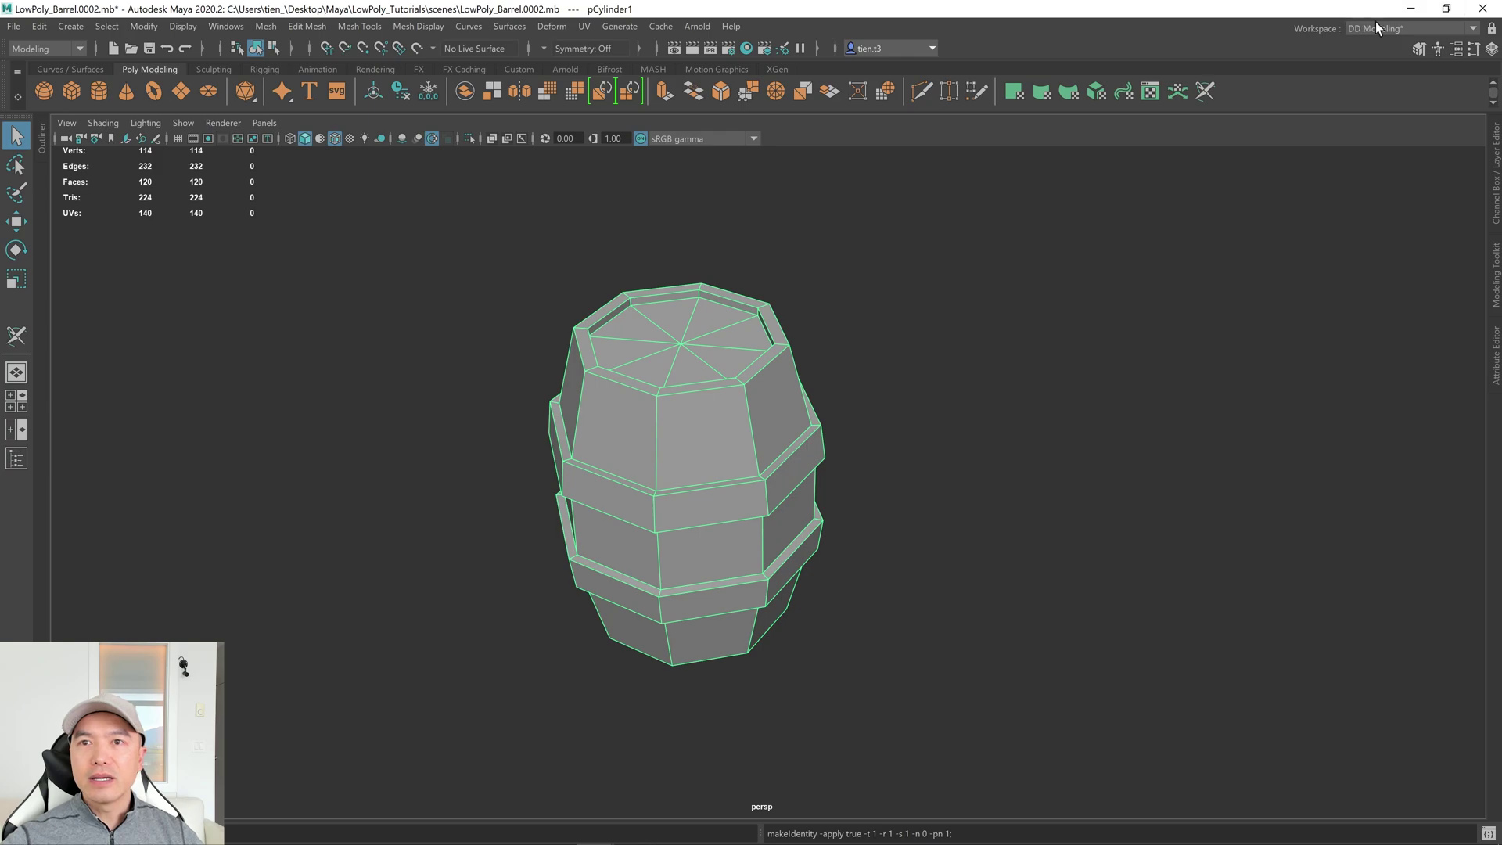
Switch to the UV Editing workspace and frame the barrel in the perspective view.
click(1474, 28)
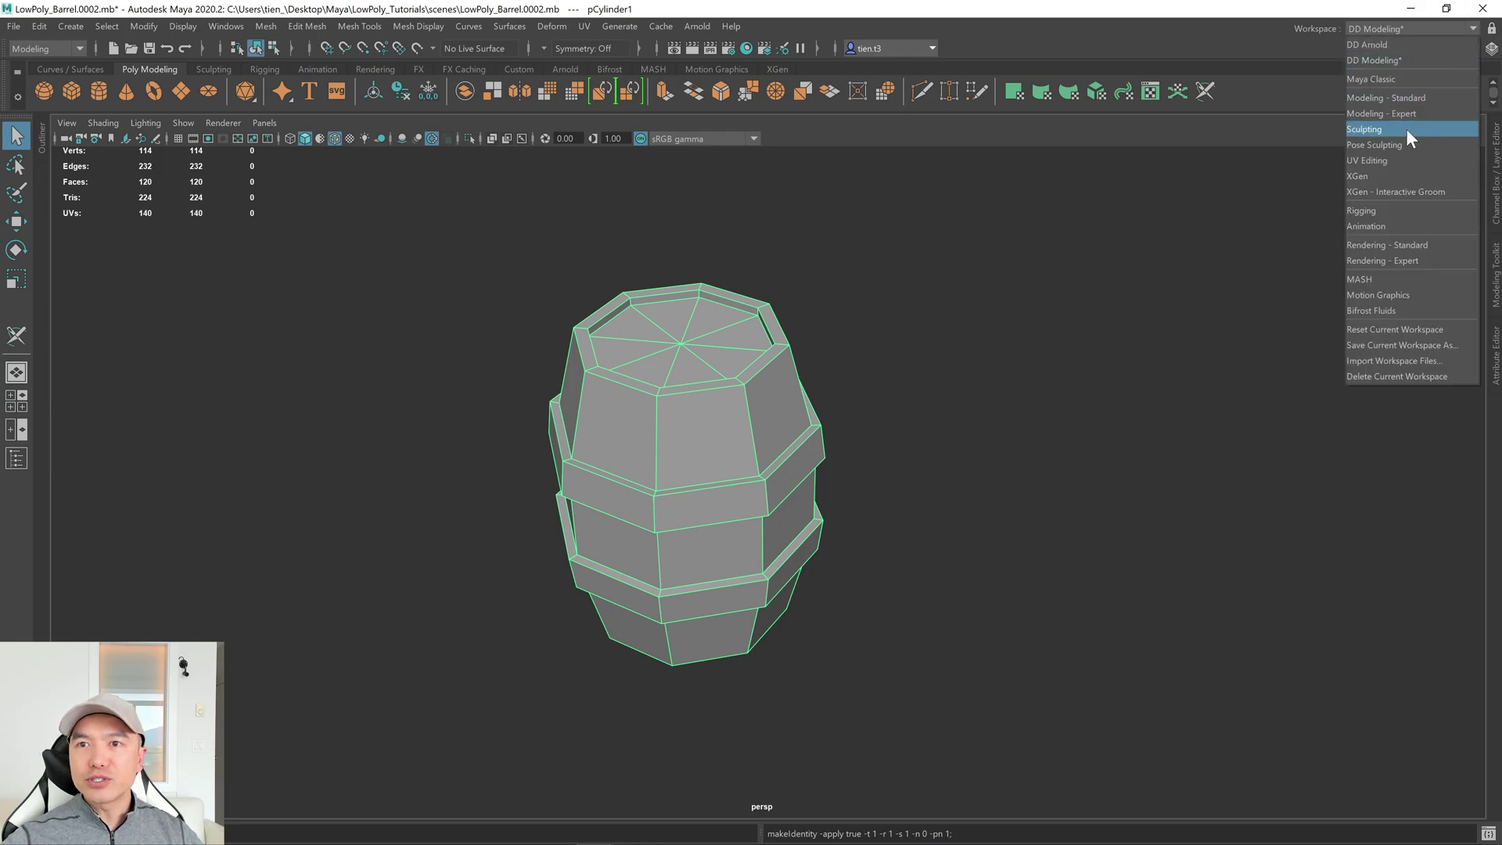
click(1378, 159)
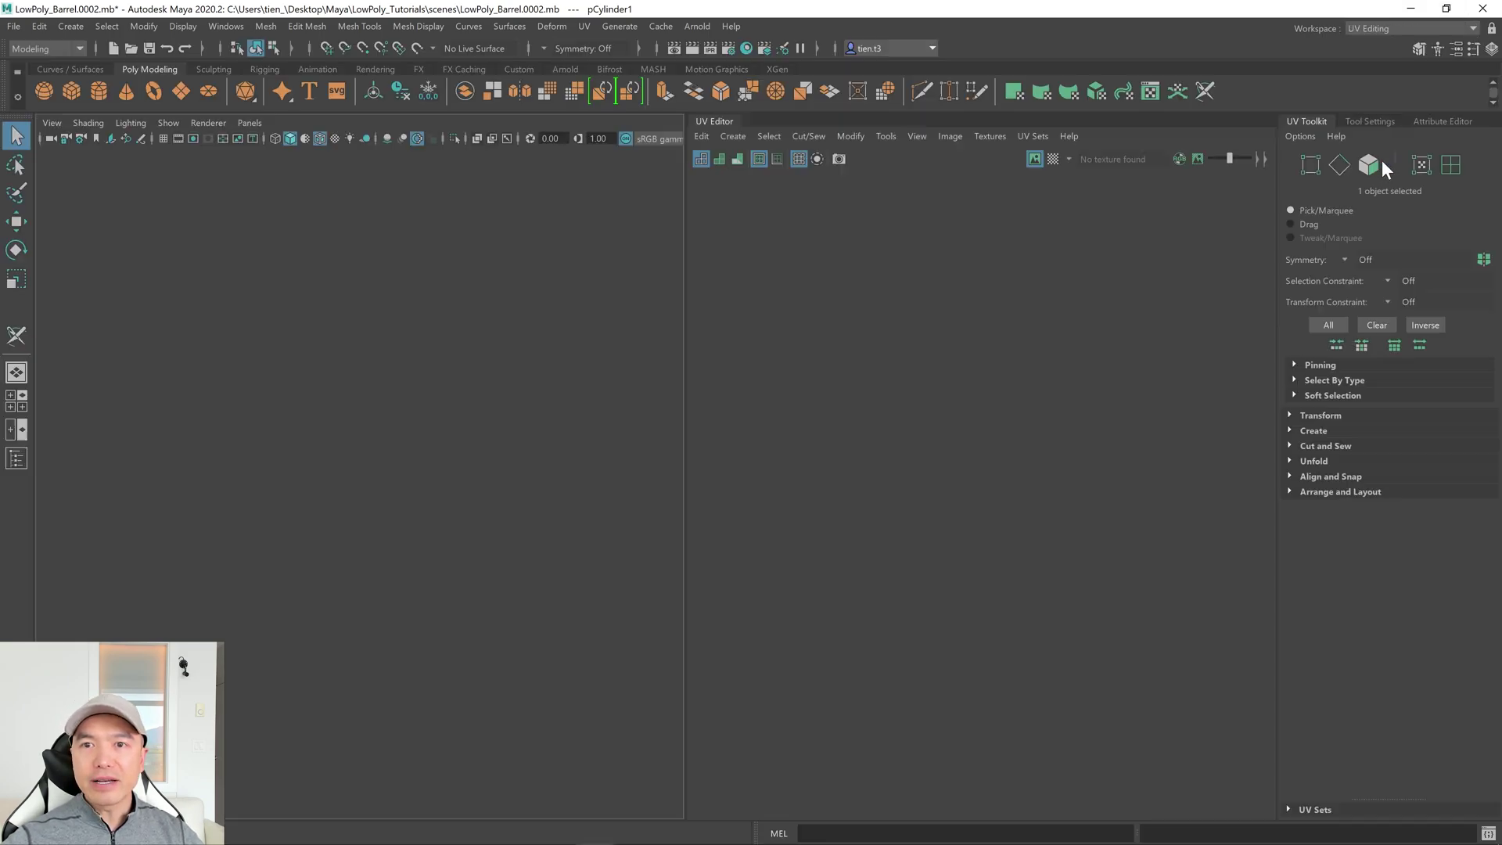
click(493, 427)
key(f)
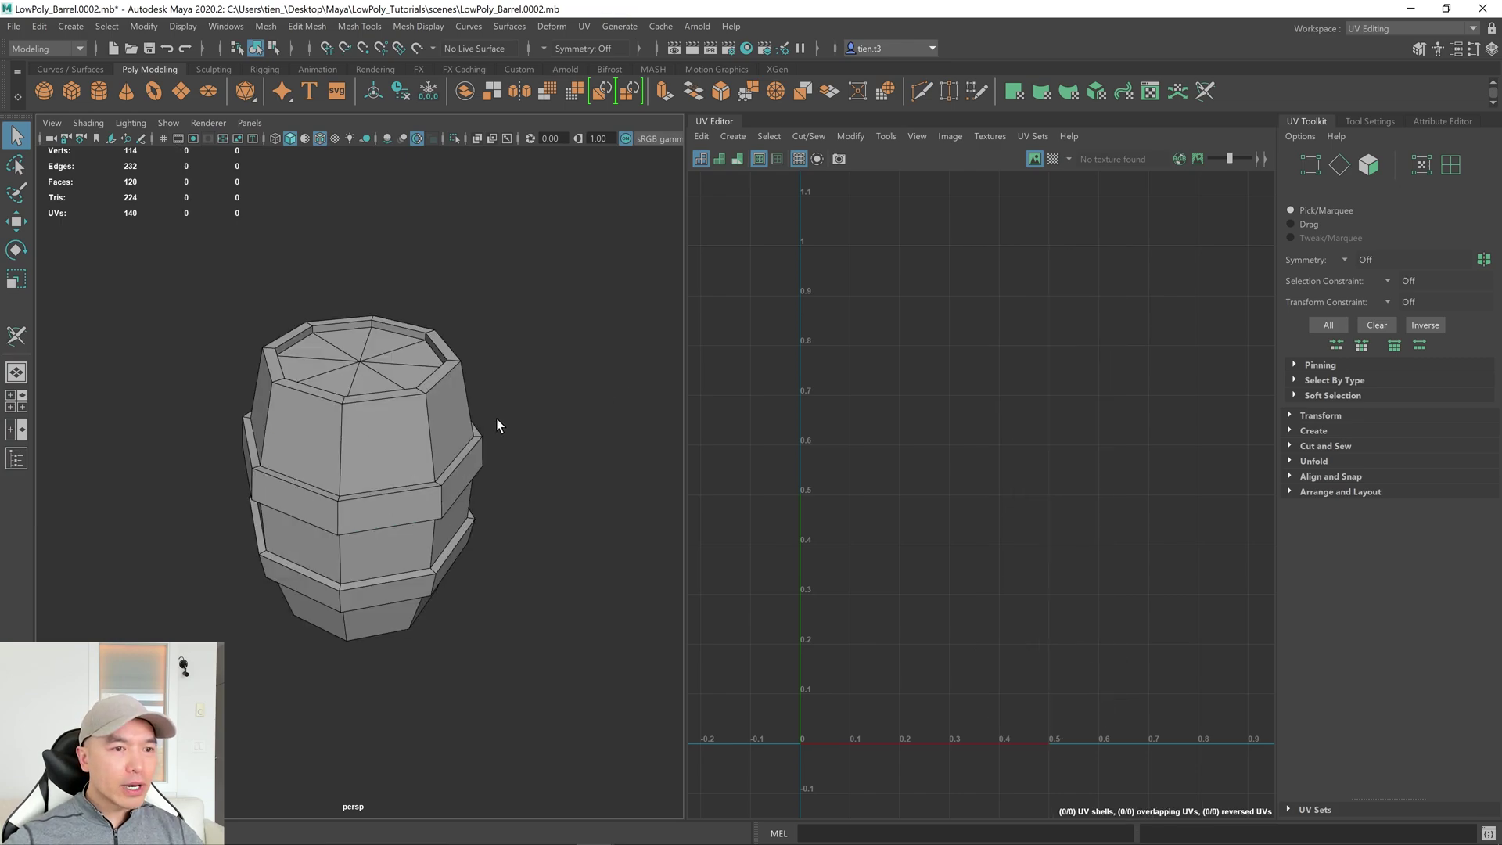
Apply a camera-based UV projection to the whole barrel and return to object selection.
click(411, 421)
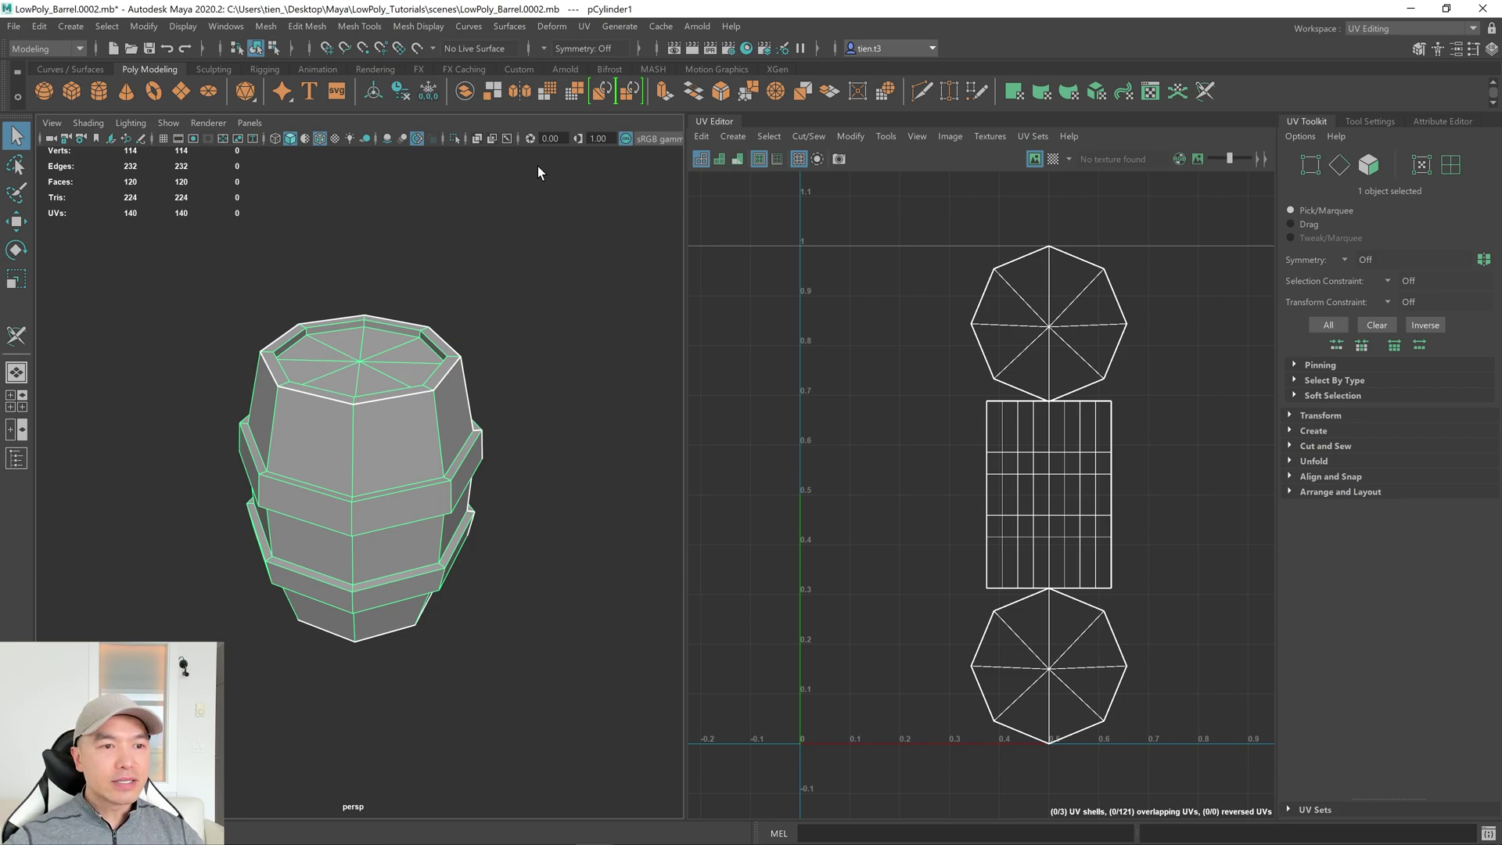
click(586, 27)
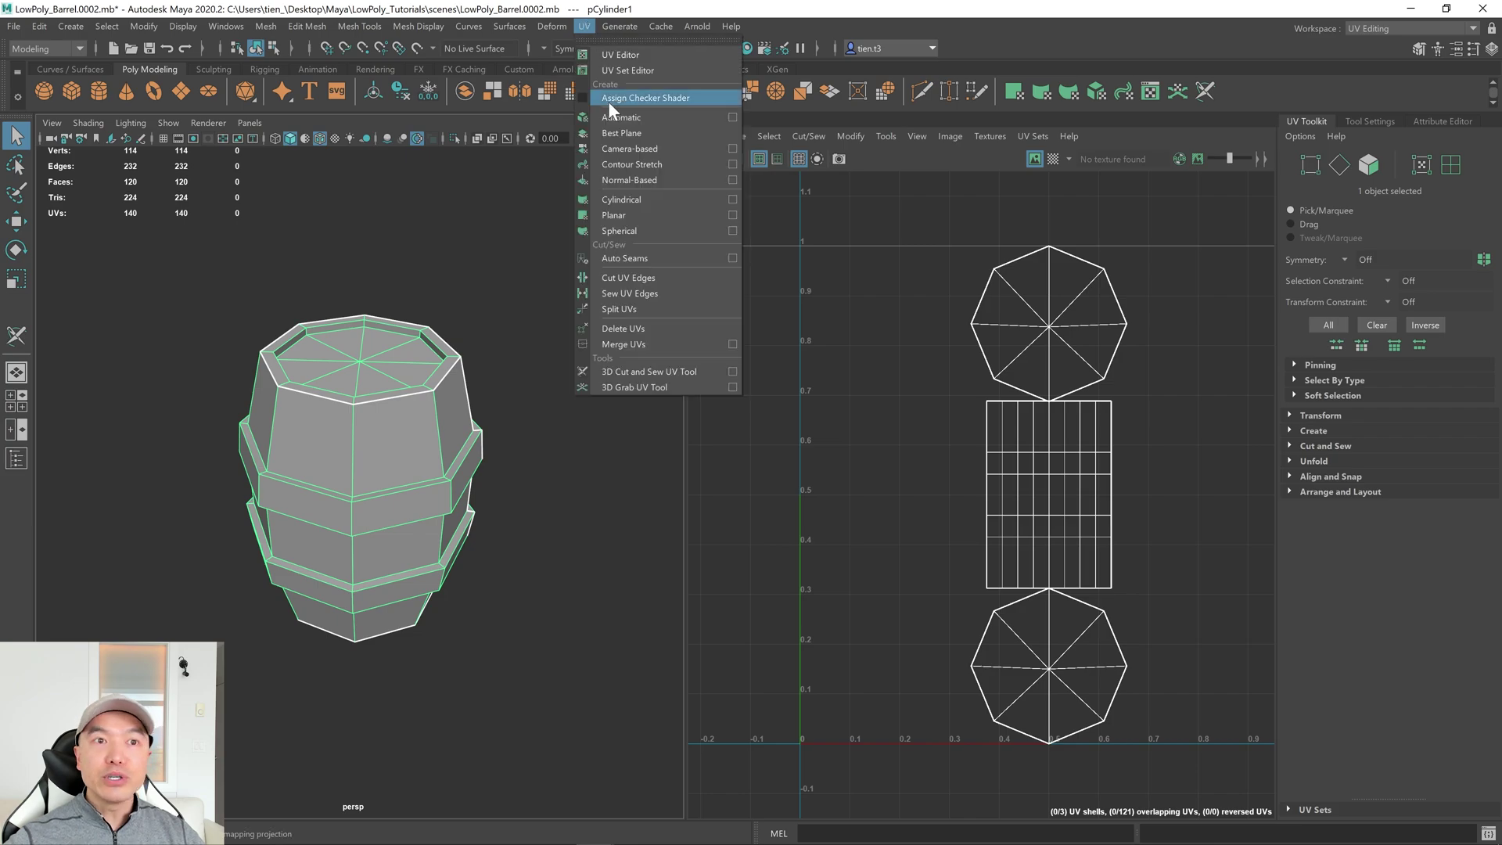
click(626, 149)
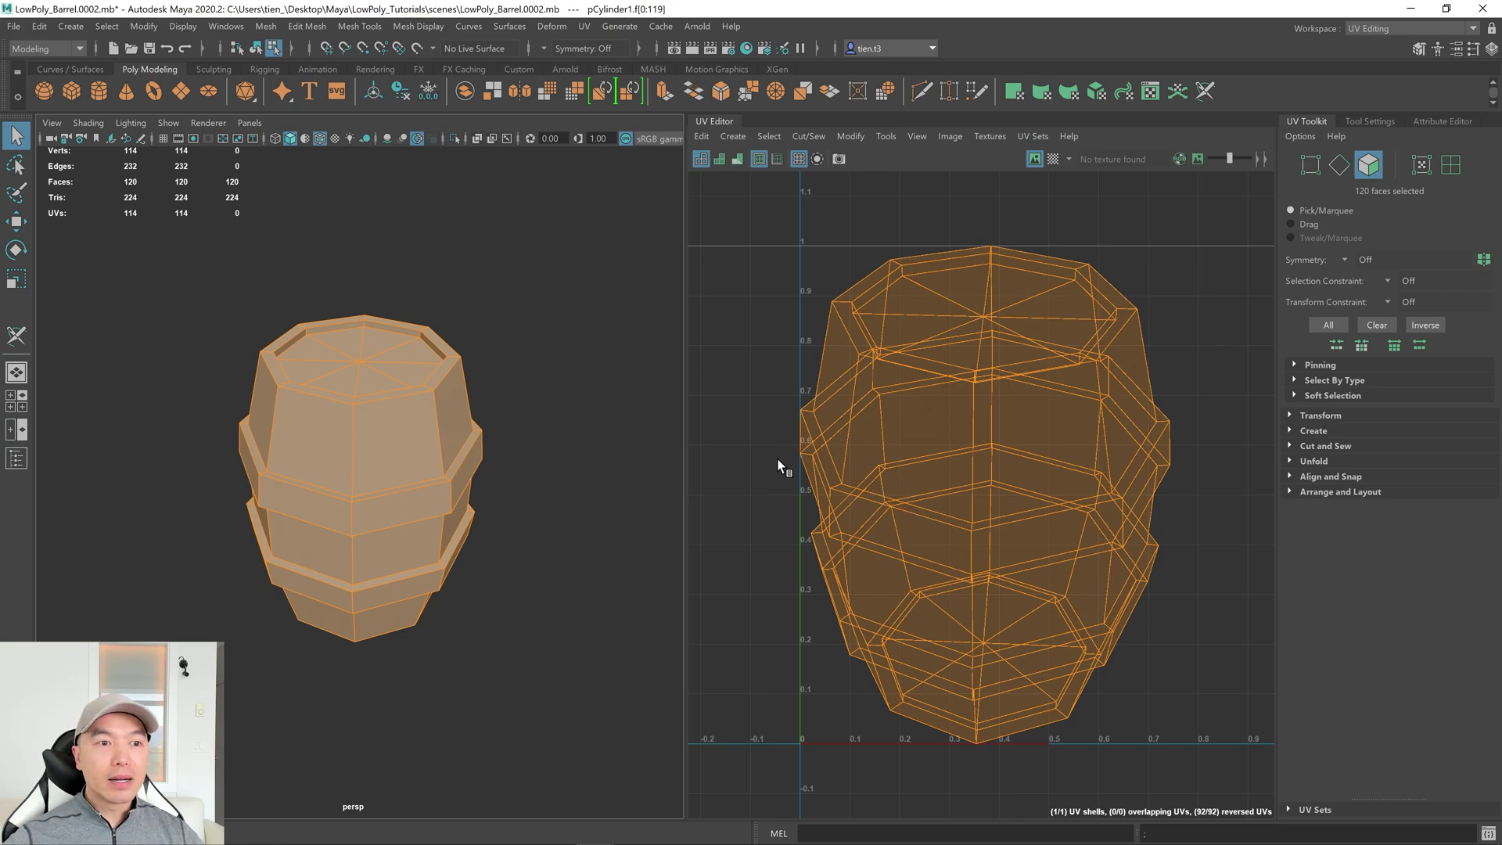
right_click(438, 378)
right_drag(439, 378, 543, 335)
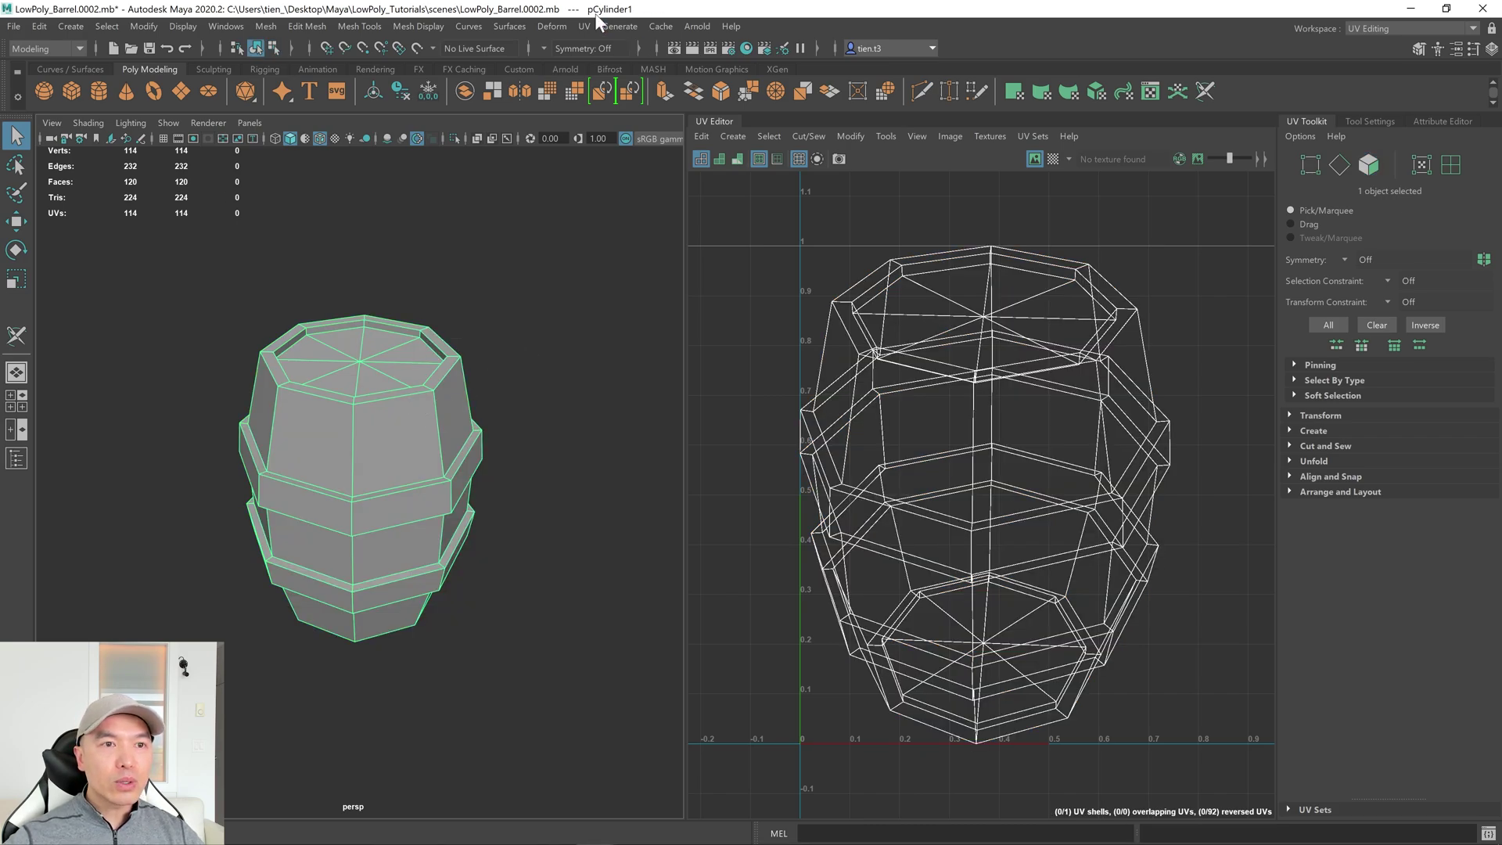
Activate the 3D Cut and Sew UV Tool on the barrel.
click(584, 26)
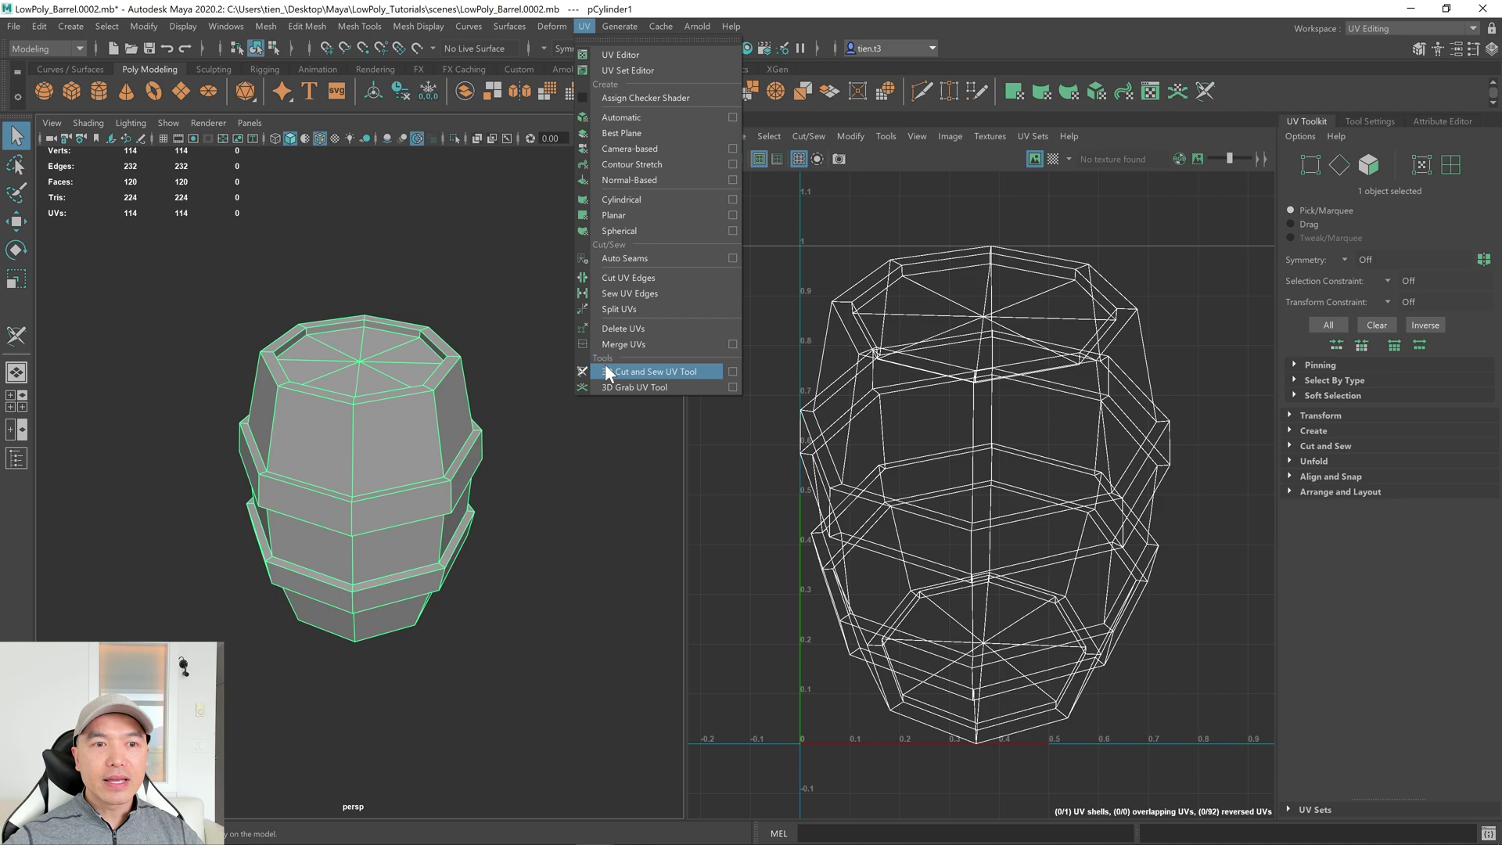
click(660, 371)
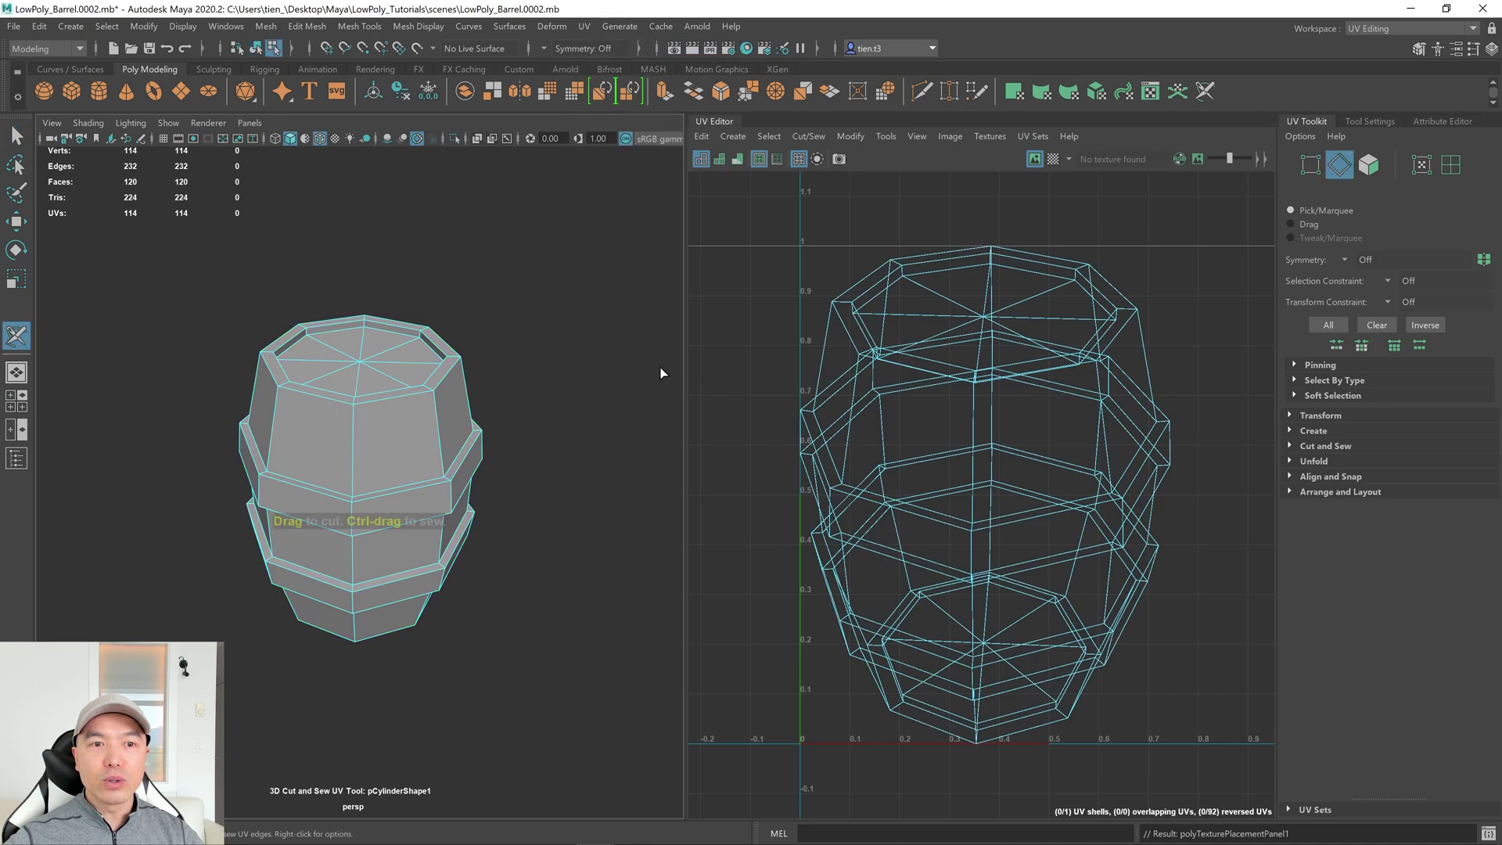
scroll(452, 379, up, 4)
alt+drag(476, 413, 457, 460)
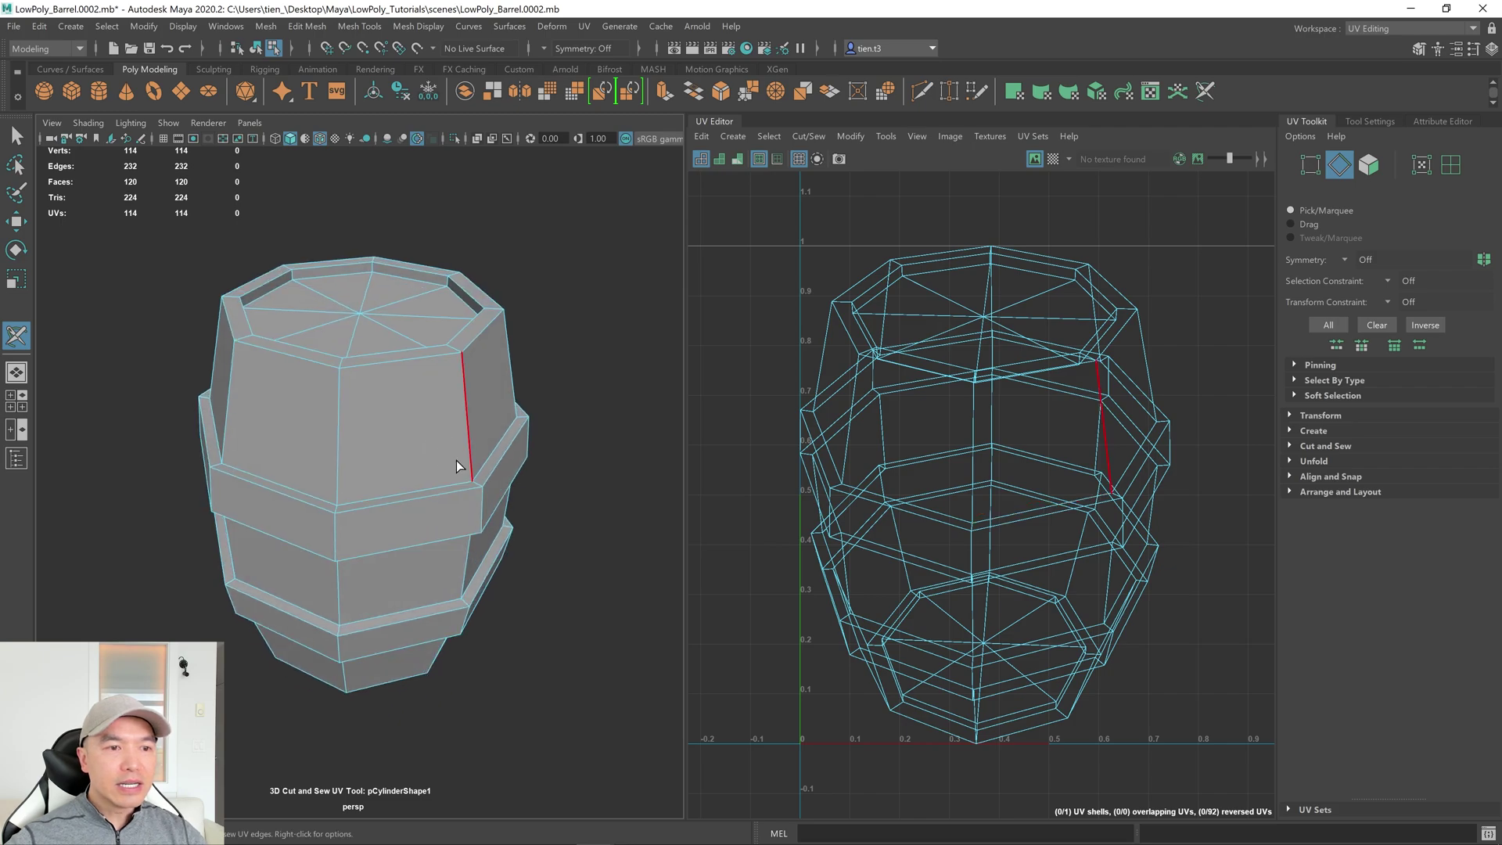
Cut the UVs along the outer top edge loop of the upper band and one of the band's vertical edges.
double_click(393, 504)
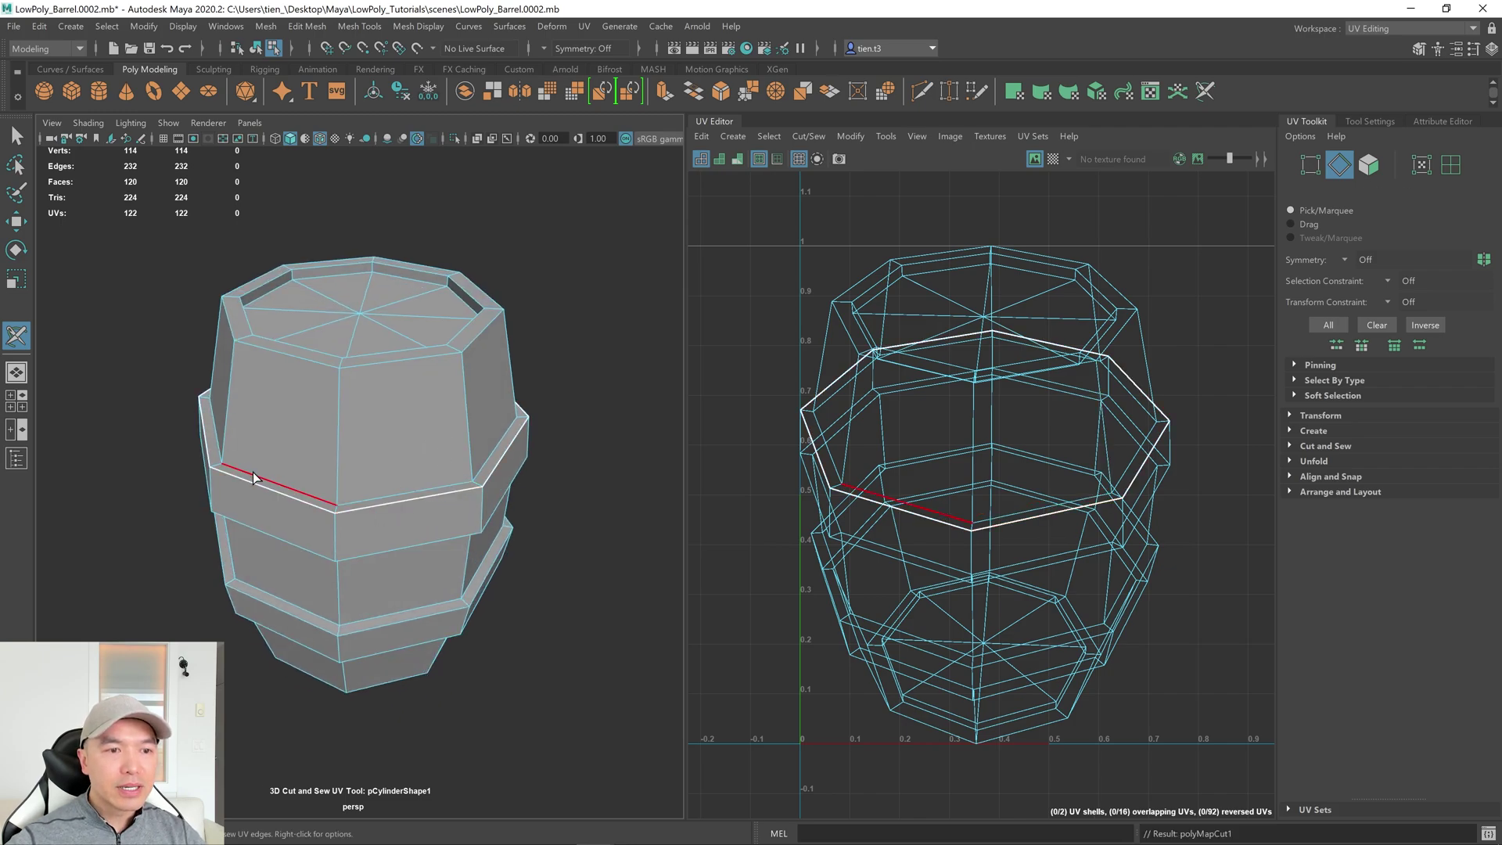
alt+drag(532, 440, 490, 458)
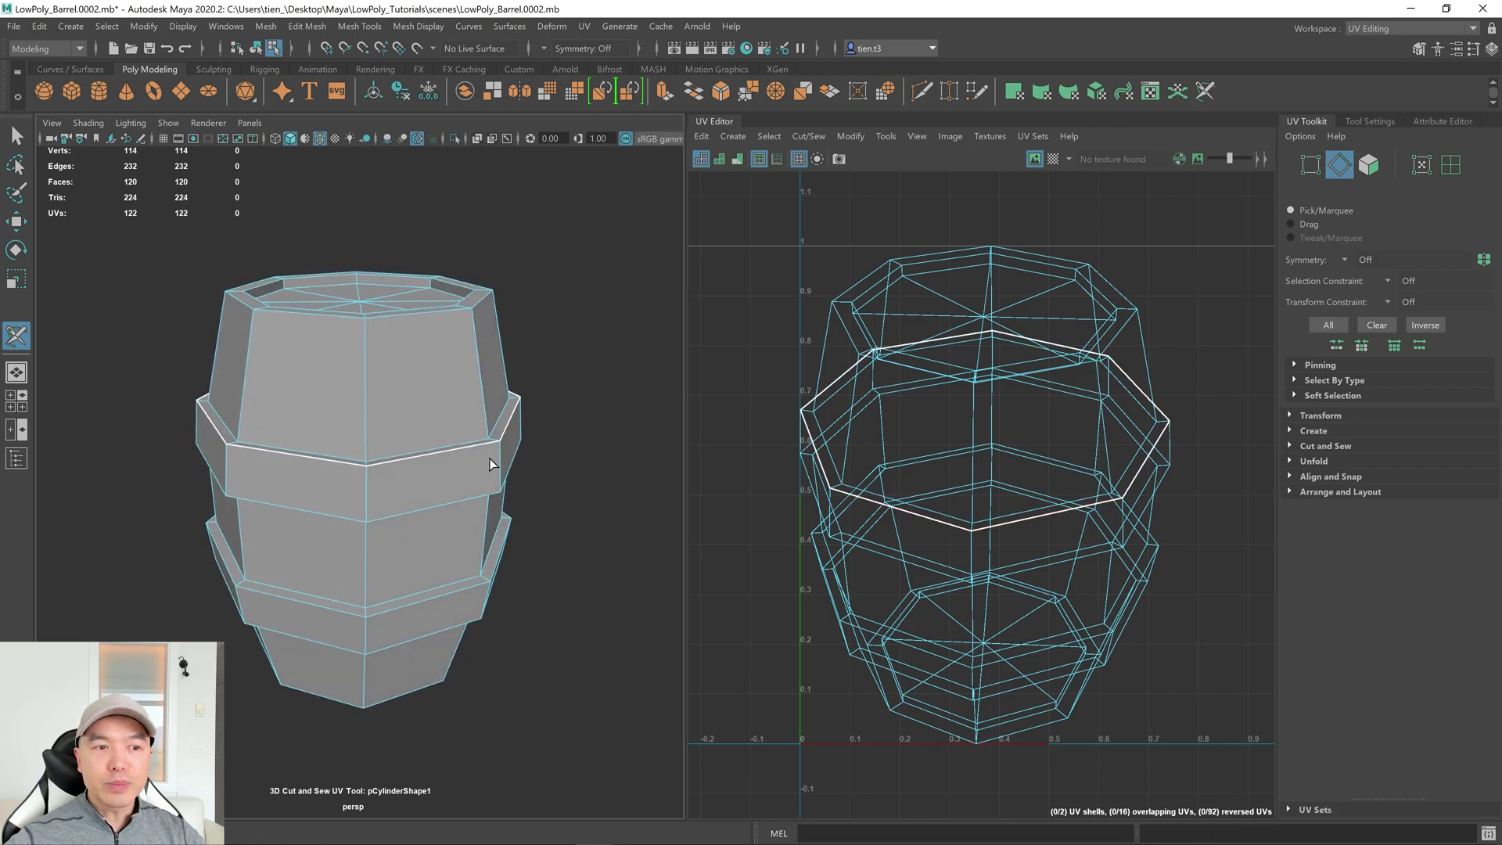
scroll(491, 453, up, 3)
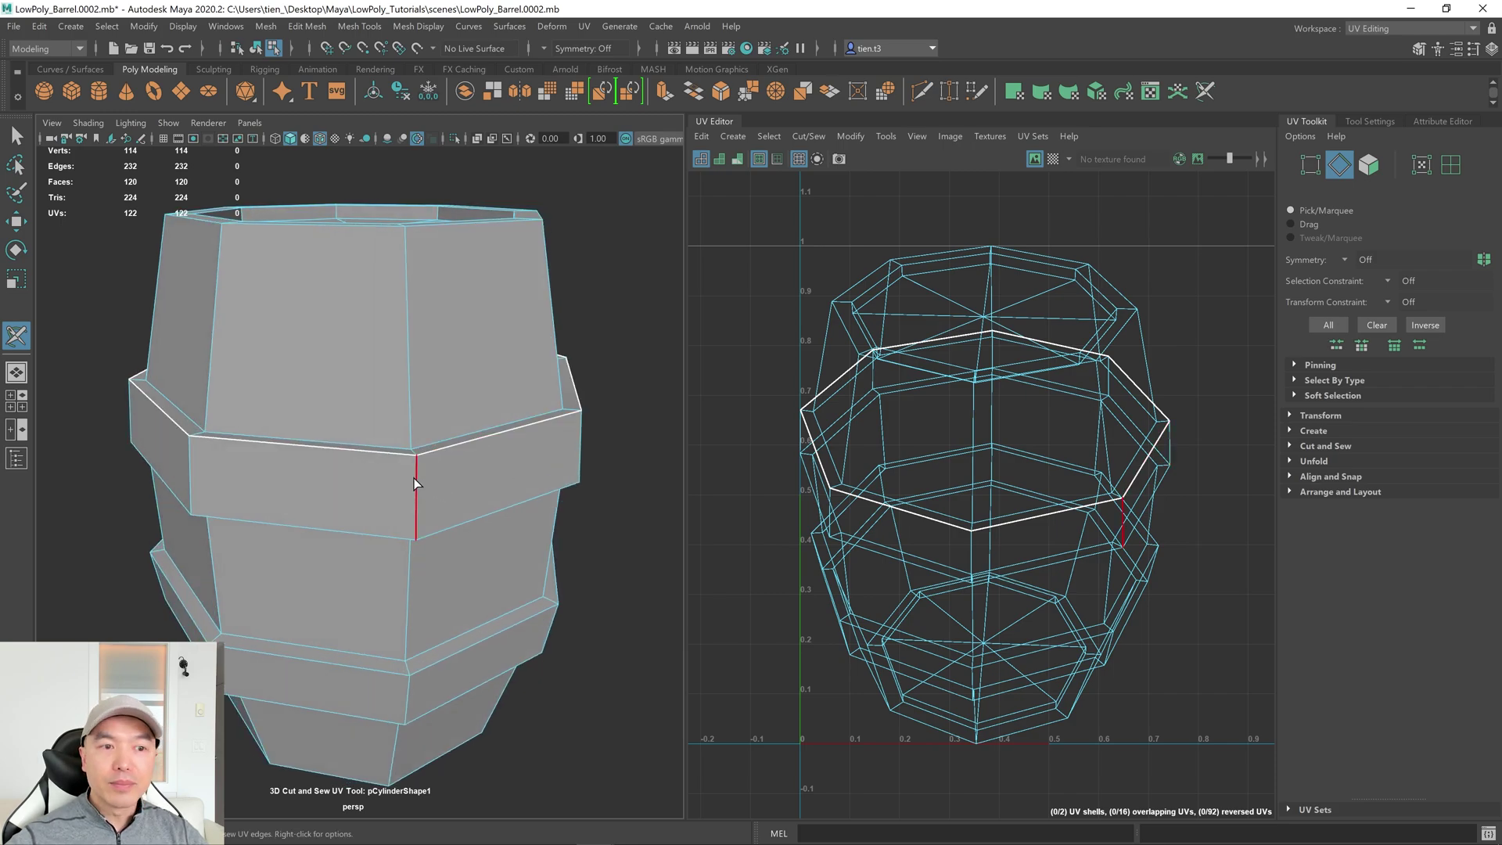
click(414, 514)
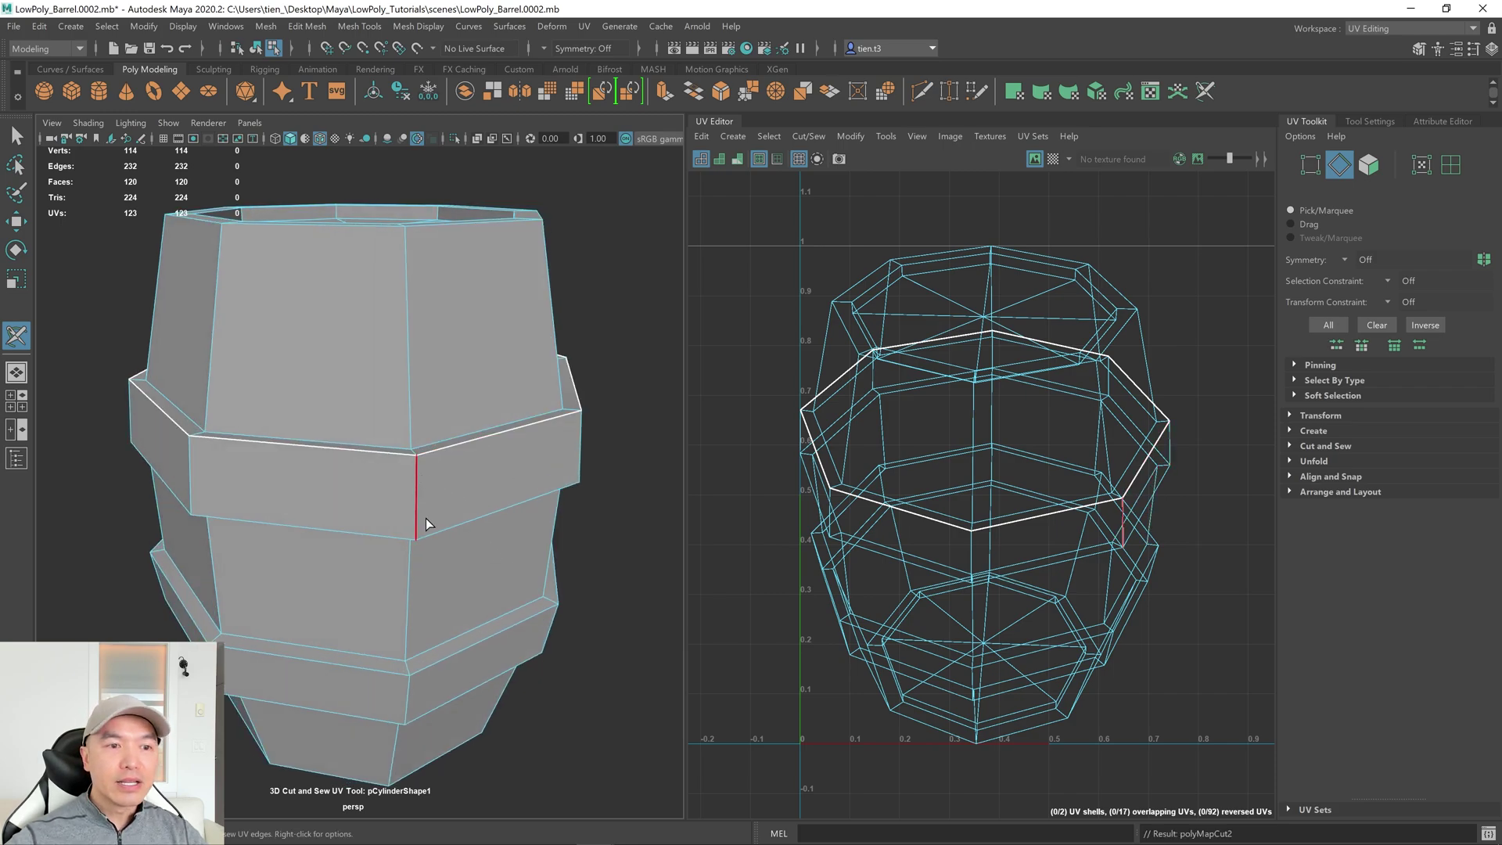
alt+drag(438, 530, 457, 505)
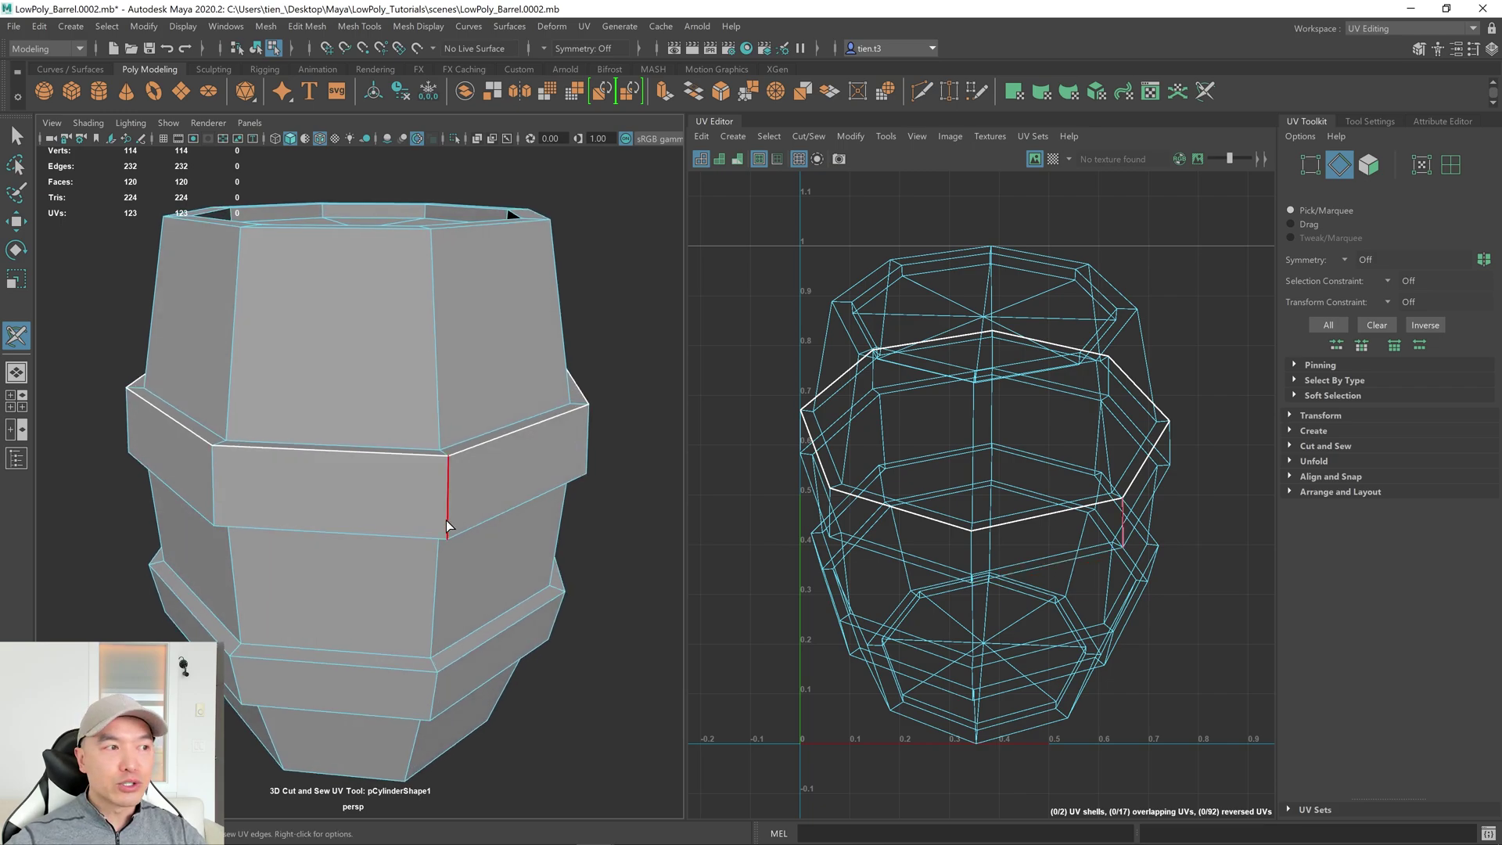
Sew the upper band's cut vertical edge and its top edge loop back together.
ctrl+click(444, 481)
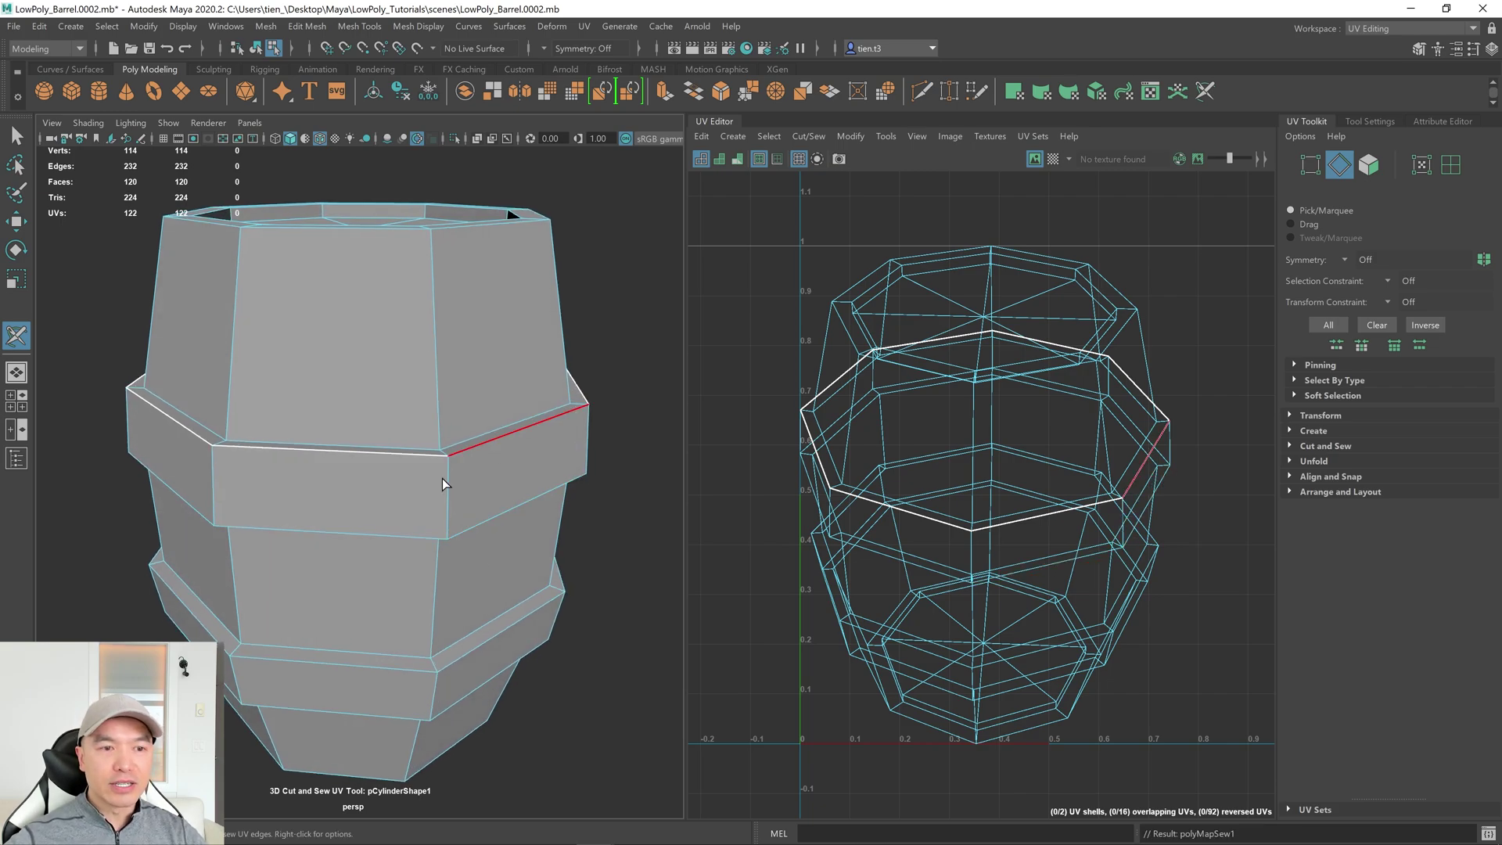
mouse_move(442, 493)
alt+mouse_down()
mouse_move(392, 503)
mouse_move(424, 514)
alt+mouse_up()
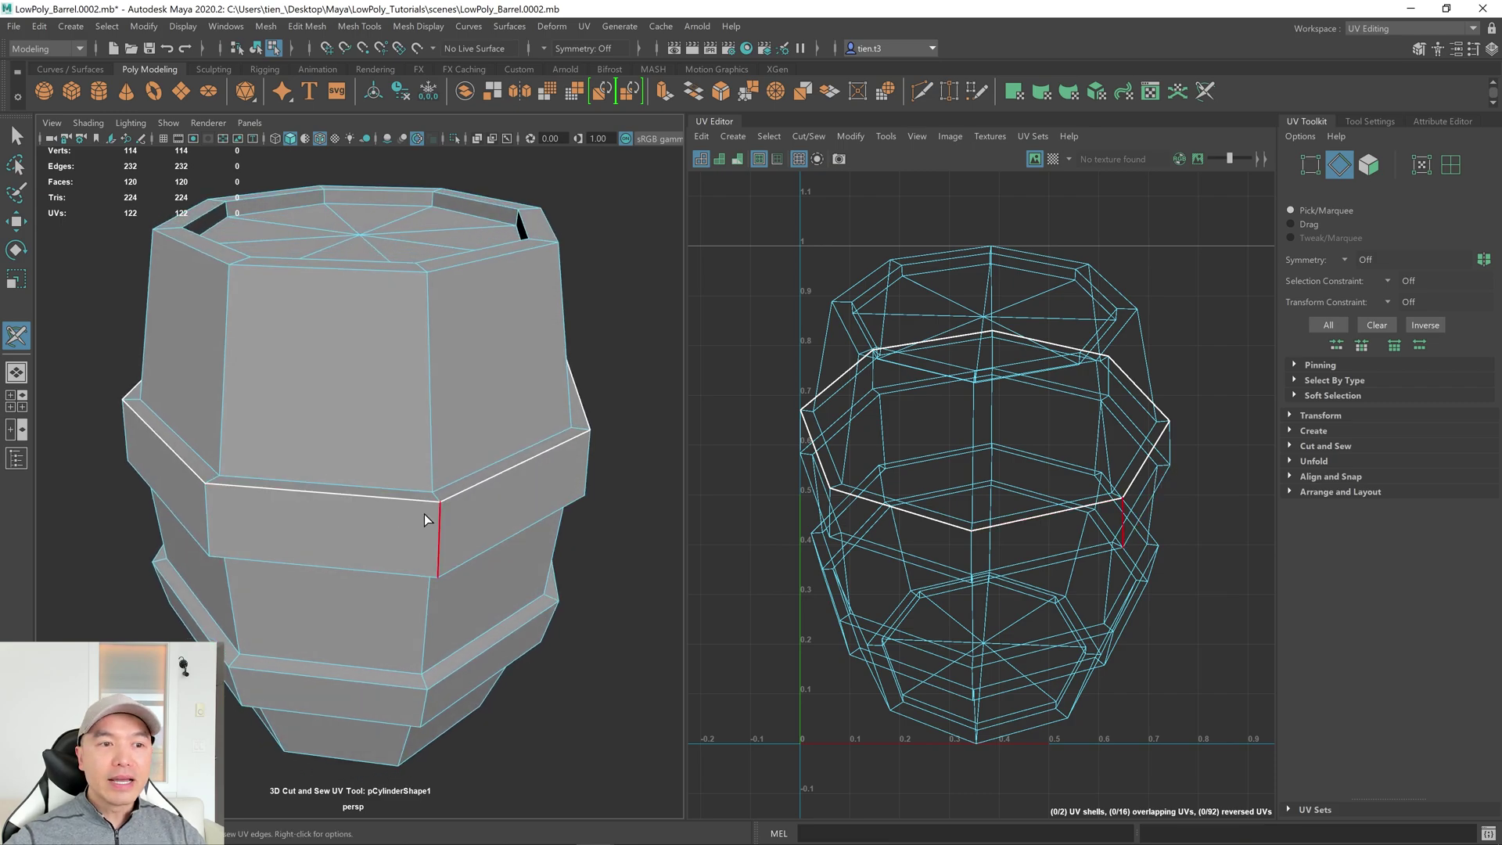
ctrl+double_click(379, 496)
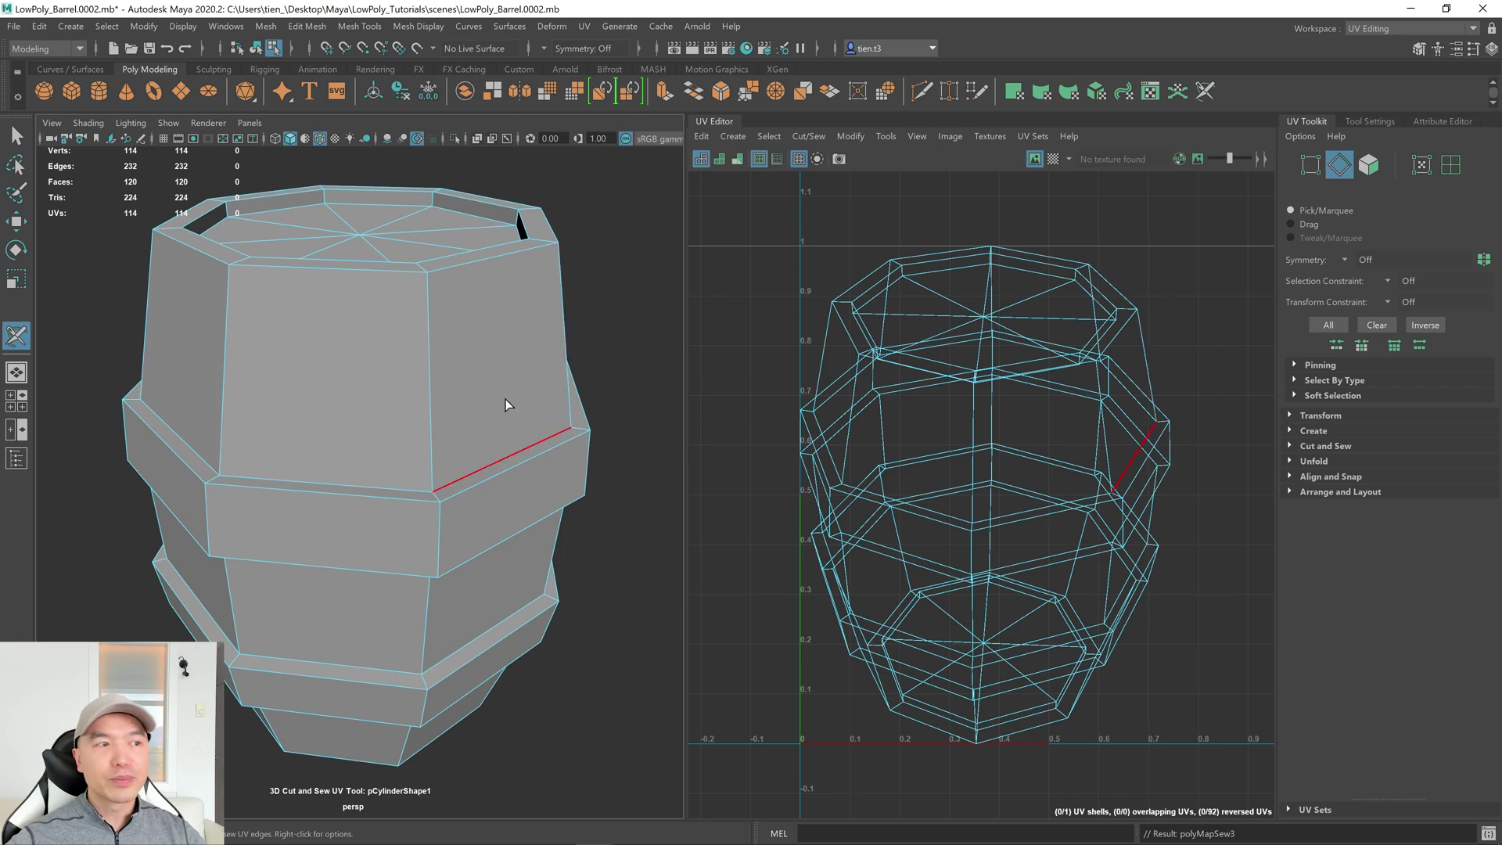
scroll(505, 399, down, 3)
alt+drag(507, 390, 496, 404)
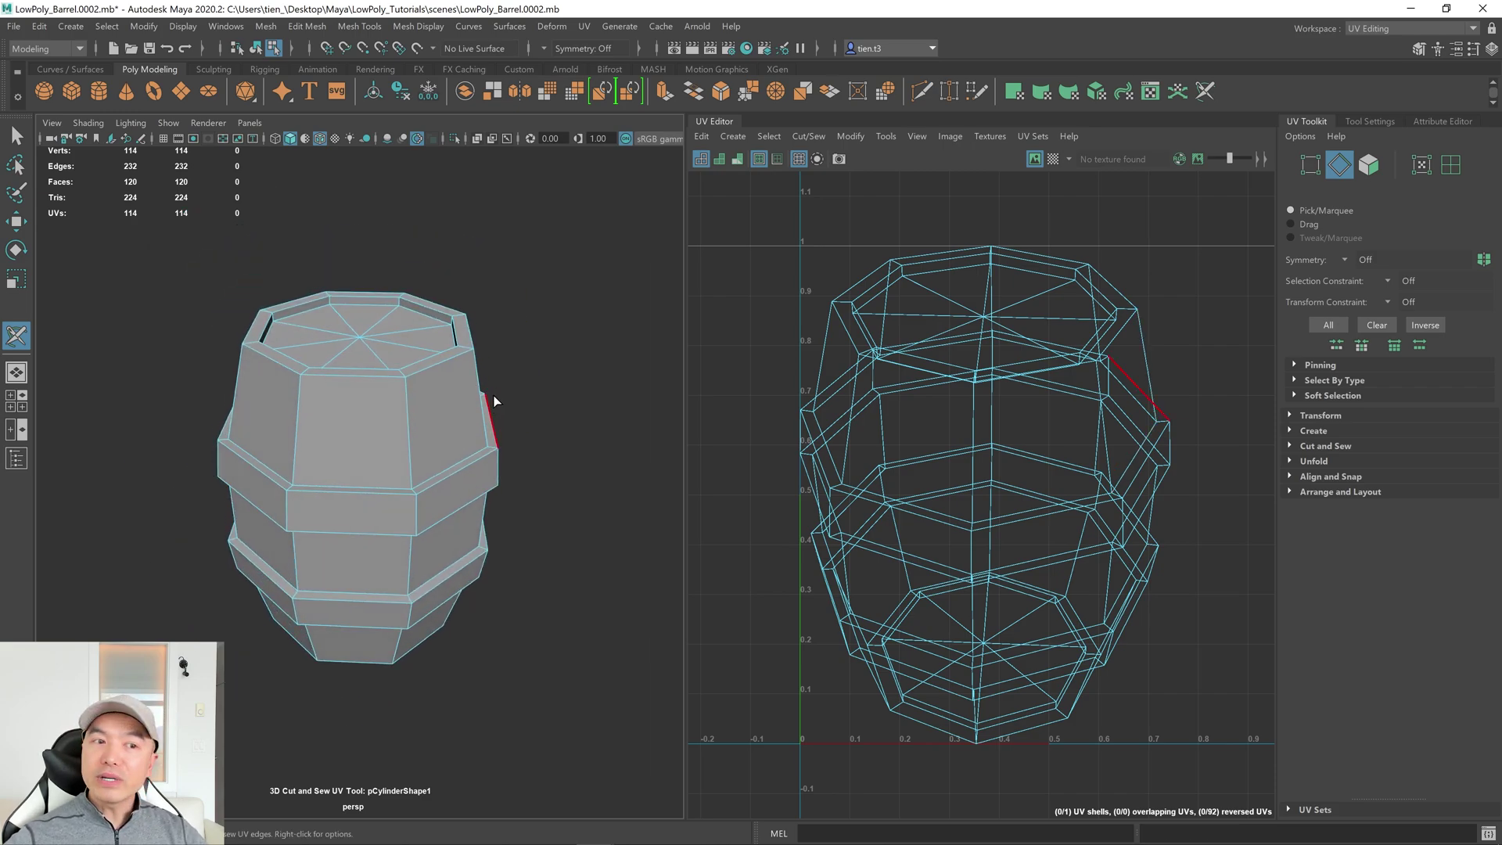
Cut UV seams along the outer rim edge loops at the top and bottom of the barrel.
double_click(379, 378)
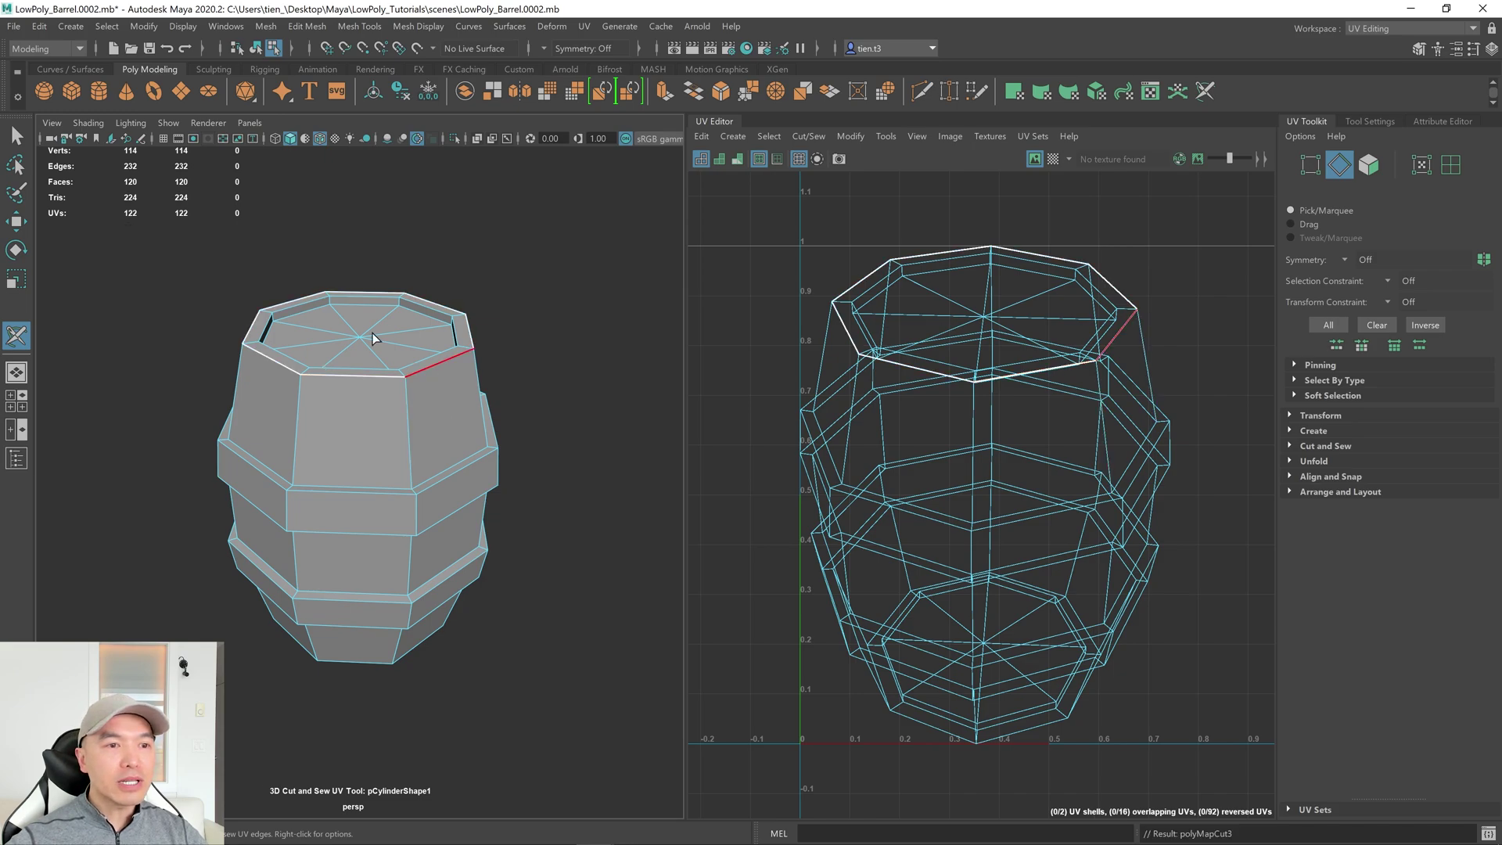
alt+drag(494, 390, 460, 336)
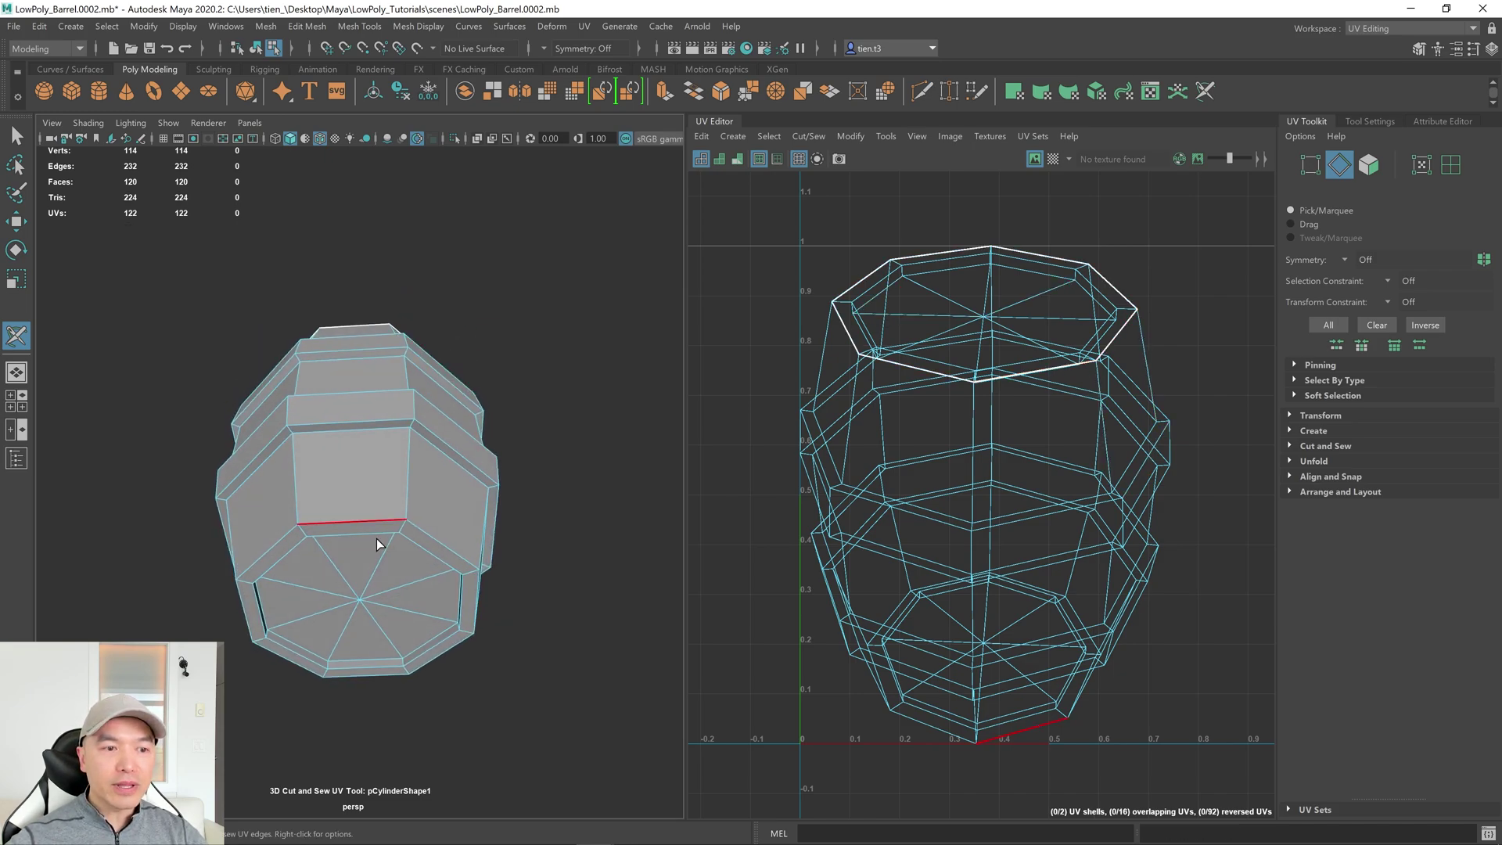
double_click(354, 519)
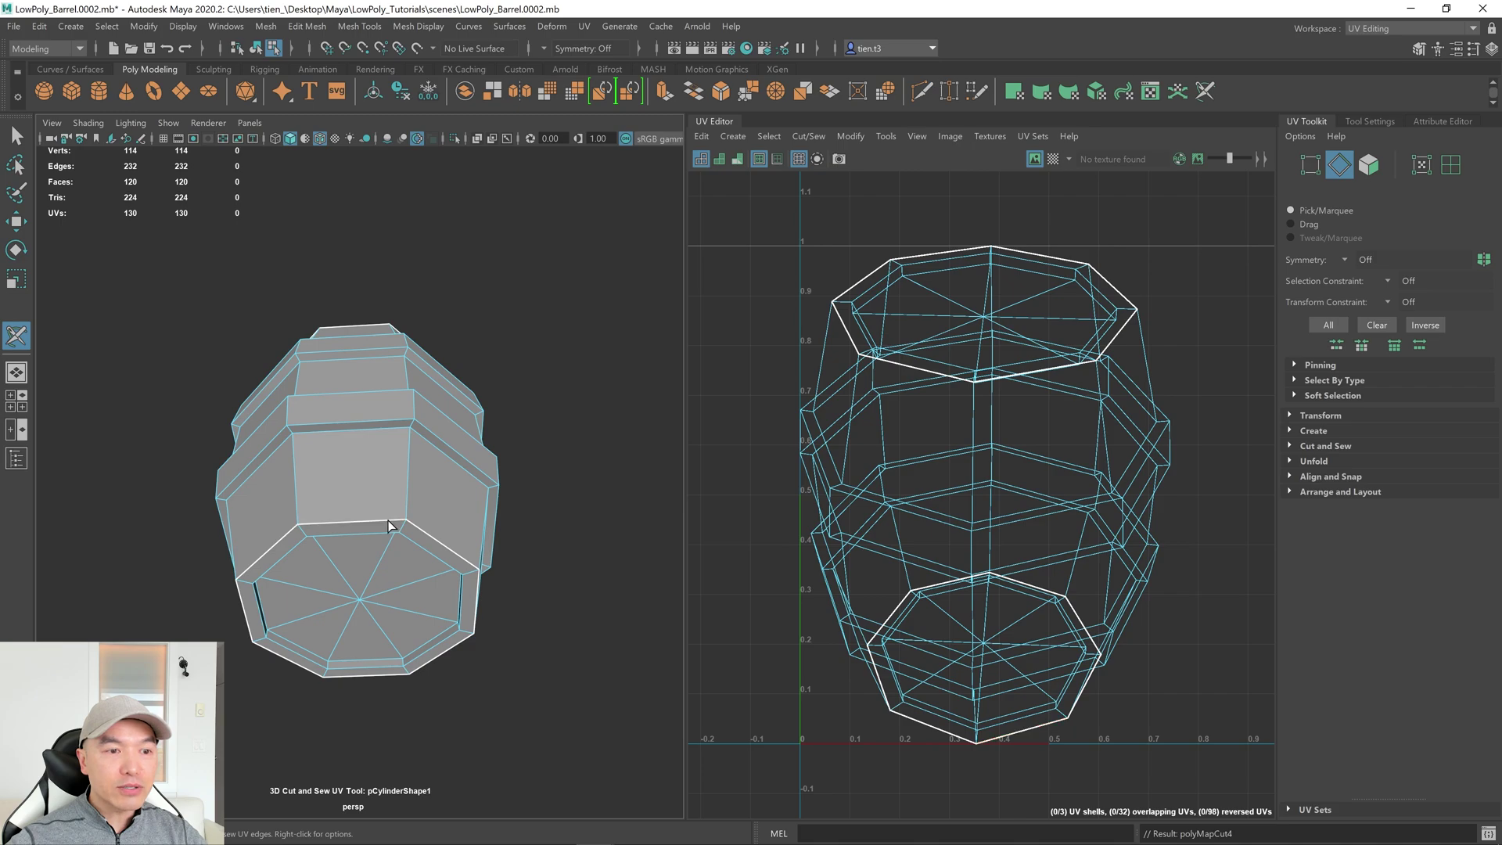
alt+drag(354, 520, 368, 382)
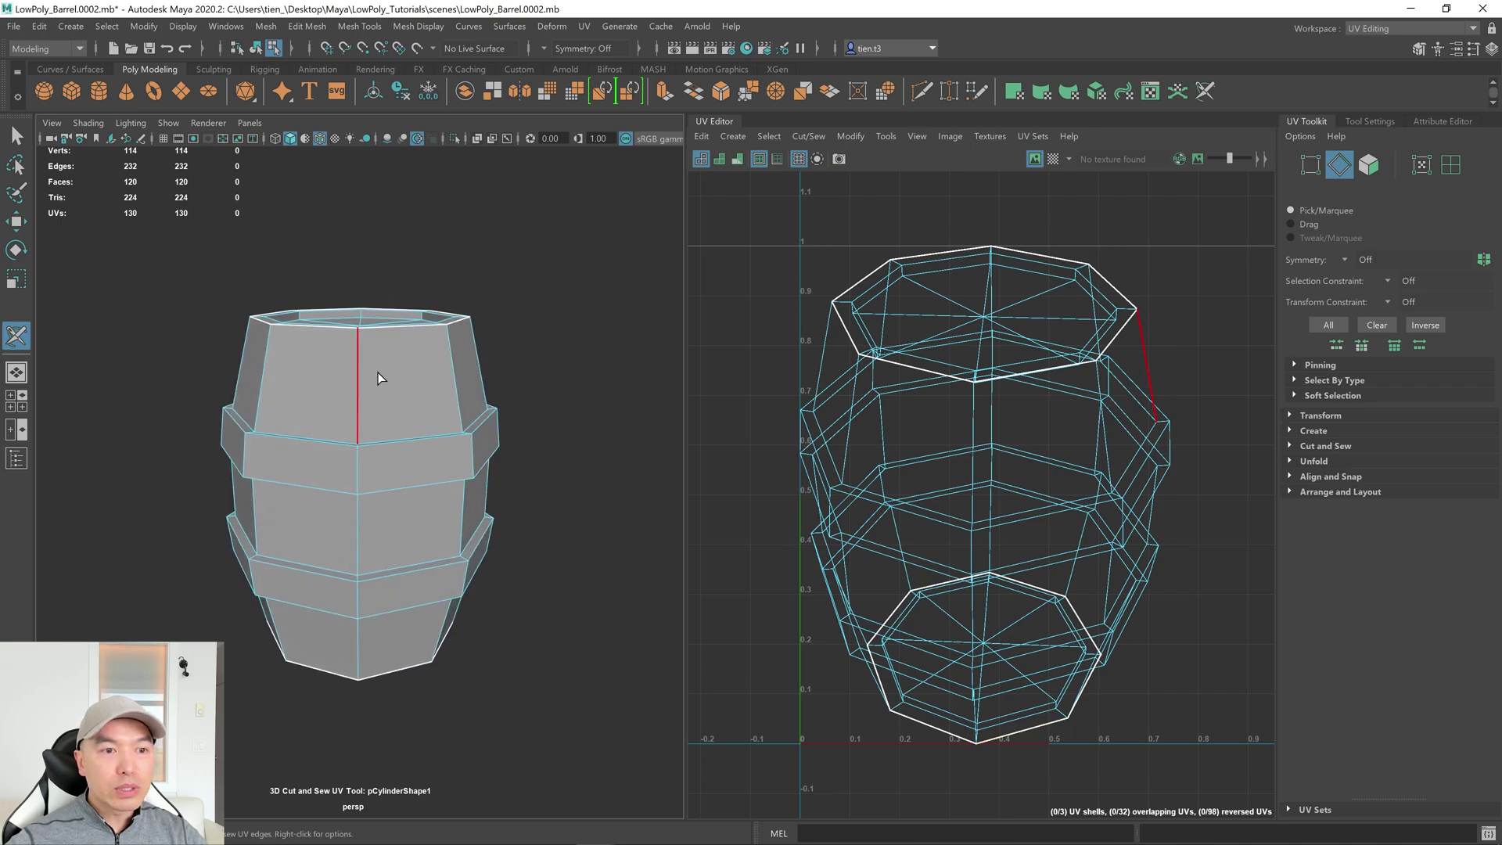
Cut one vertical UV seam down the barrel's side from top rim to bottom rim, and exit the cutting tool.
alt+drag(359, 503, 393, 495)
double_click(401, 419)
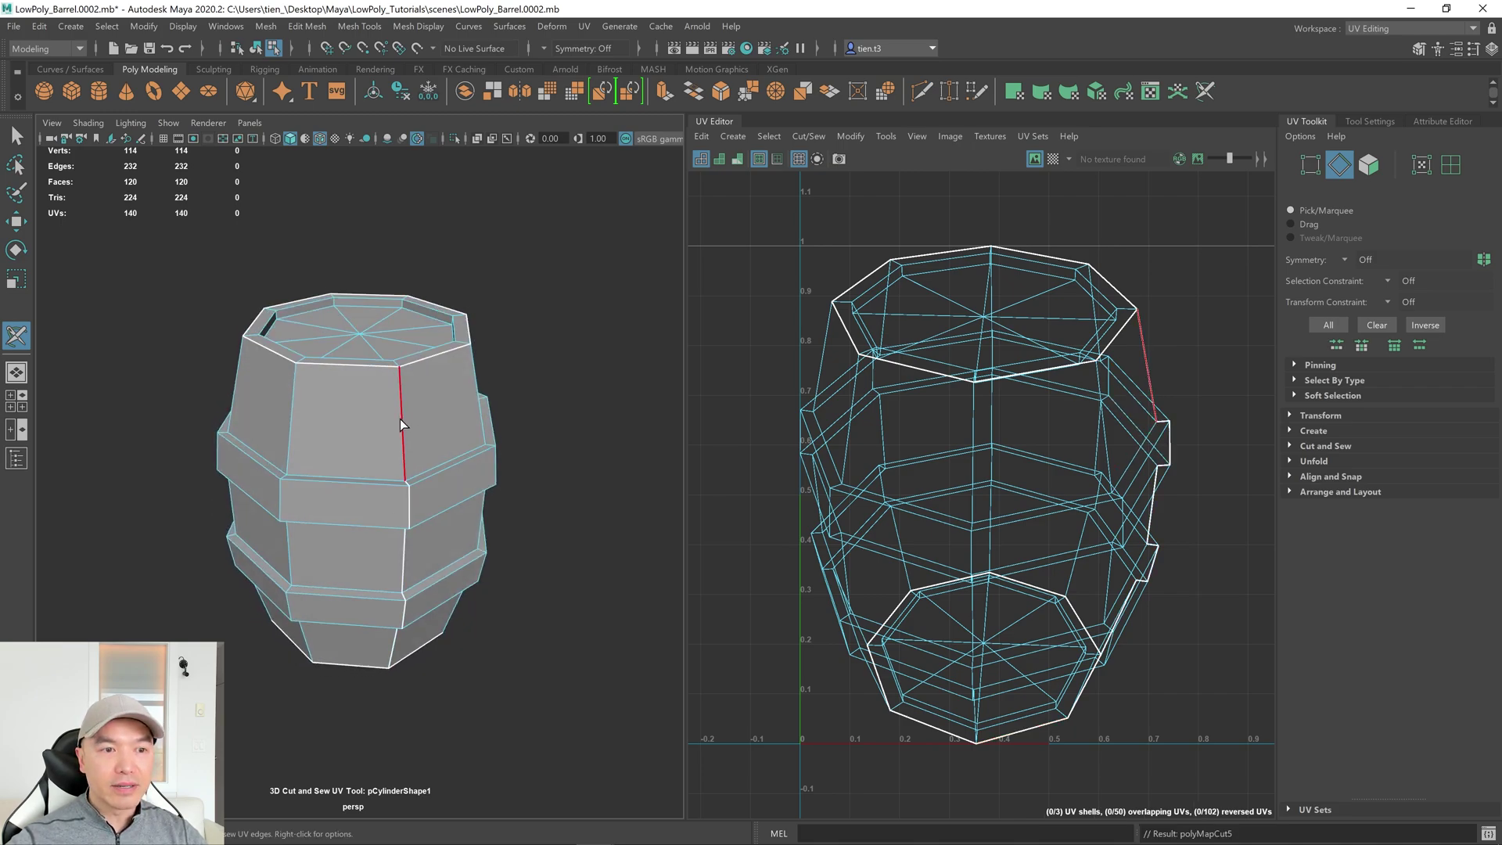
alt+drag(400, 419, 452, 459)
key(q)
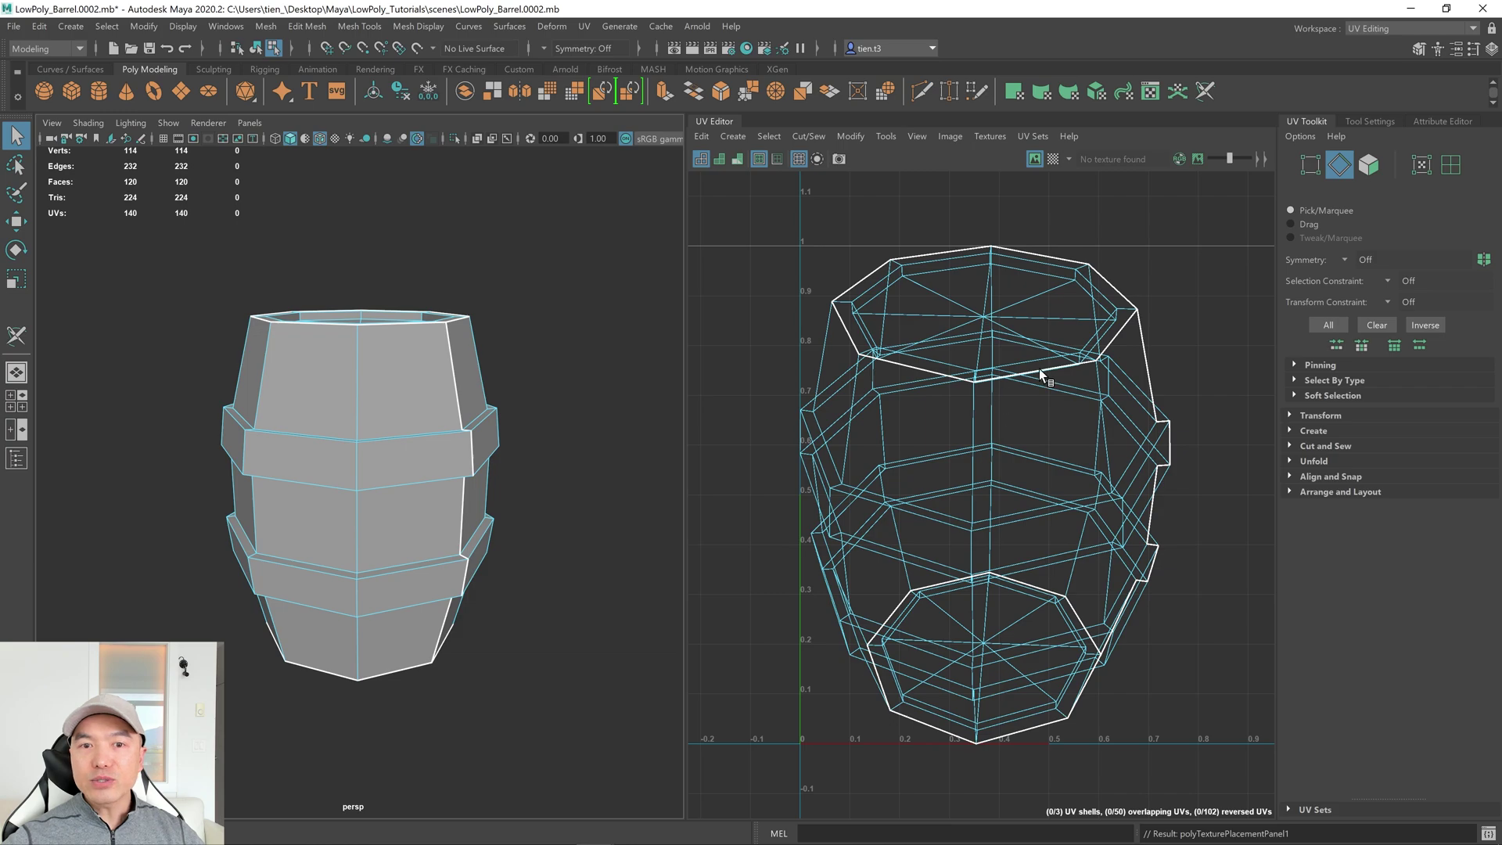
Select all three UV shells of the barrel and unfold them.
right_click(1145, 334)
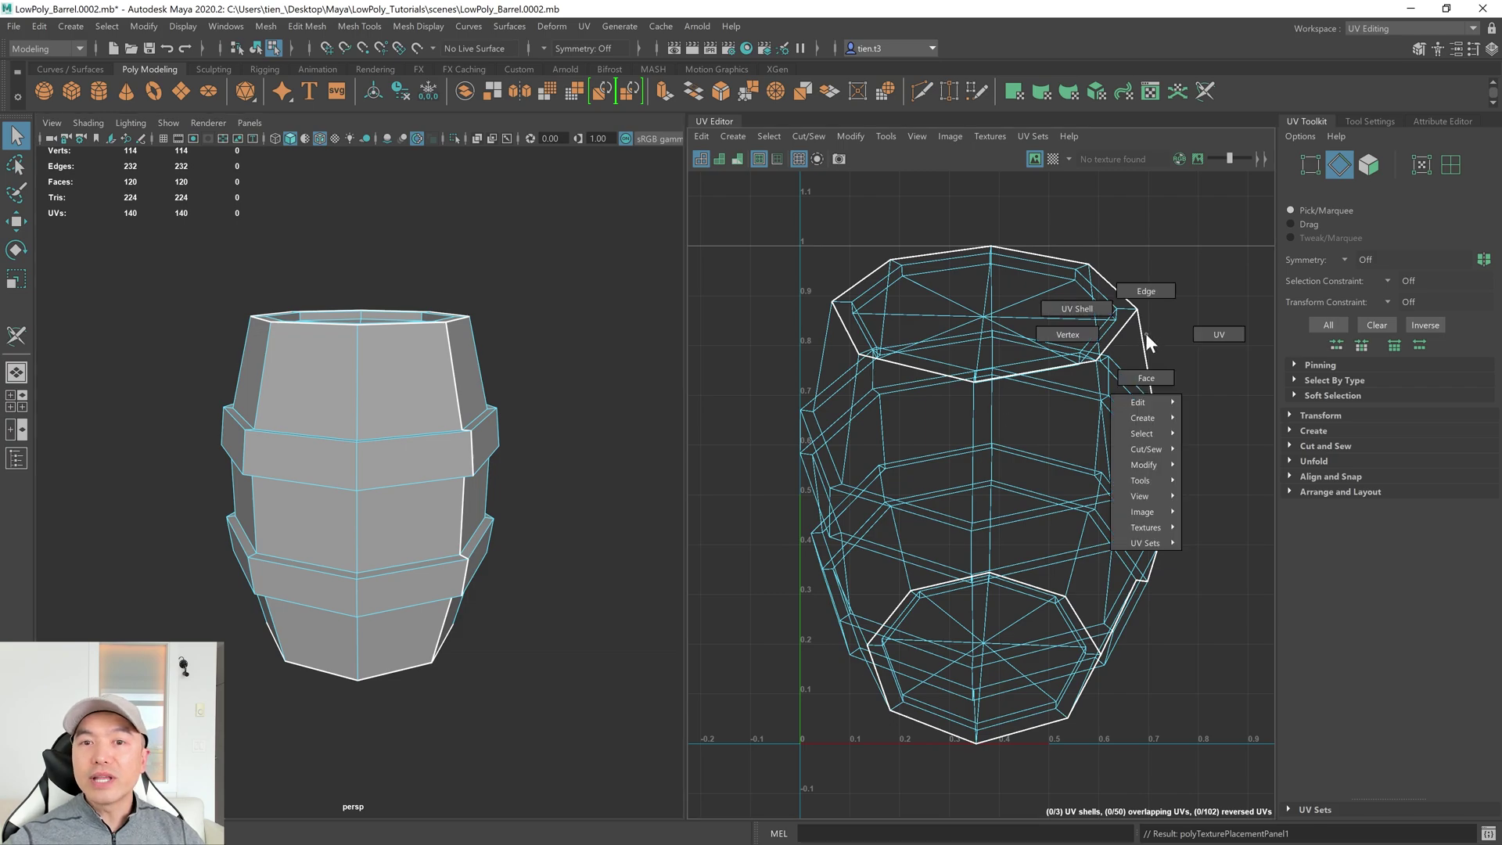
click(1069, 306)
scroll(1070, 360, down, 4)
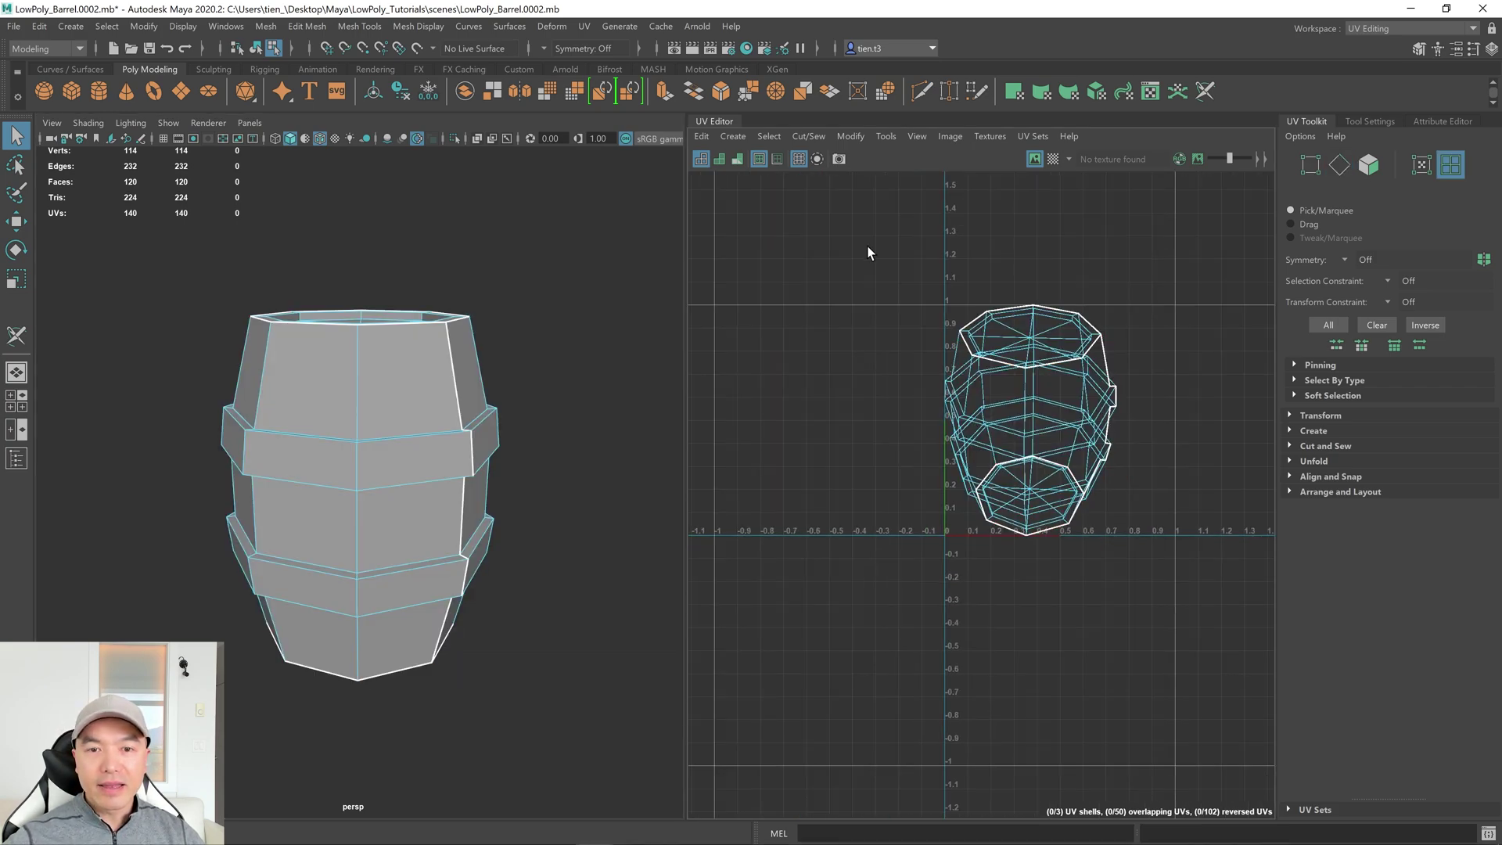
drag(862, 241, 1150, 592)
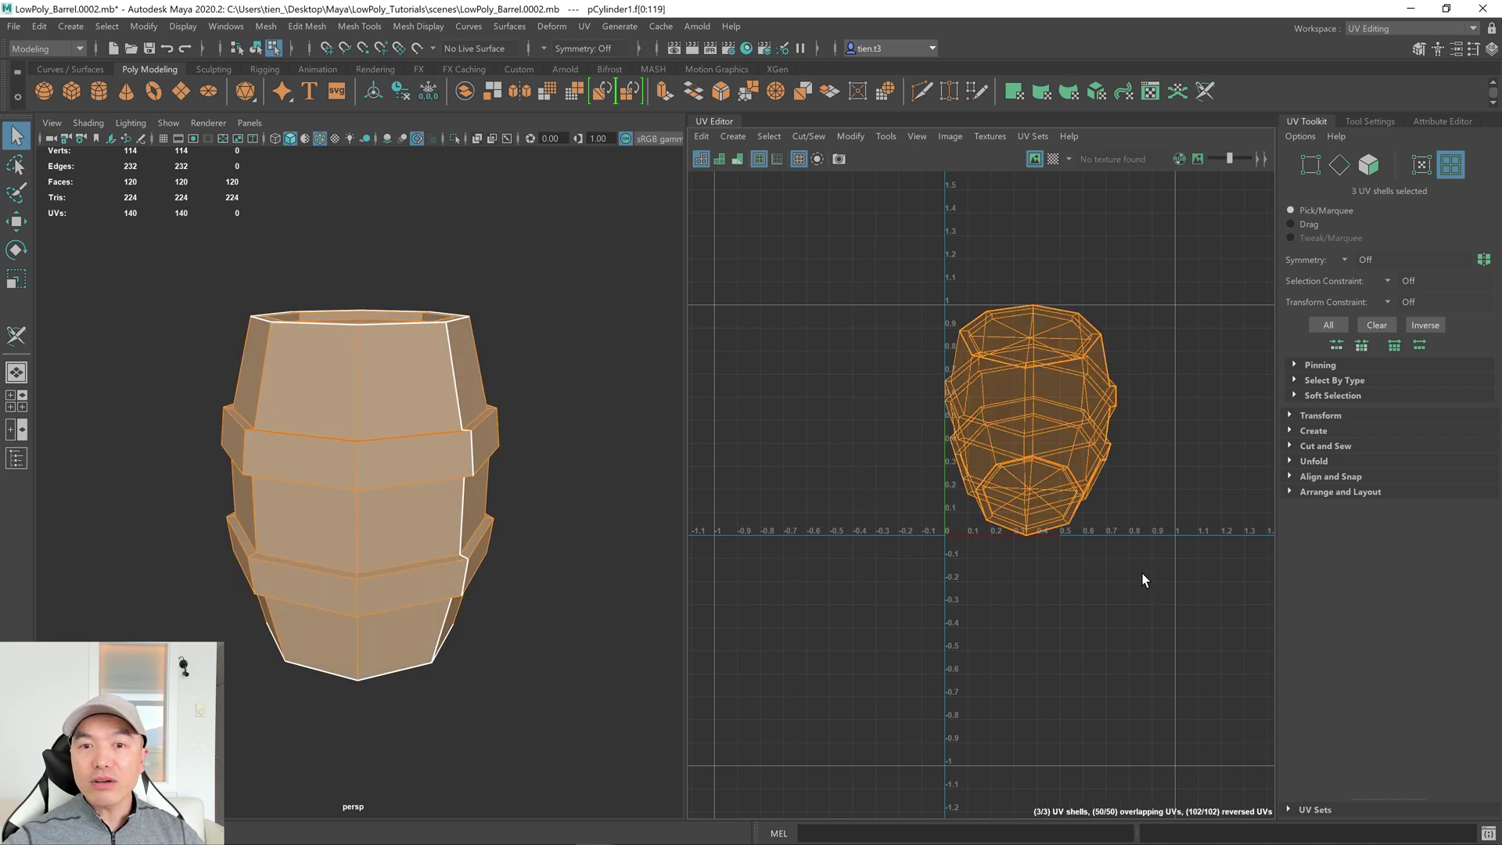
click(1289, 461)
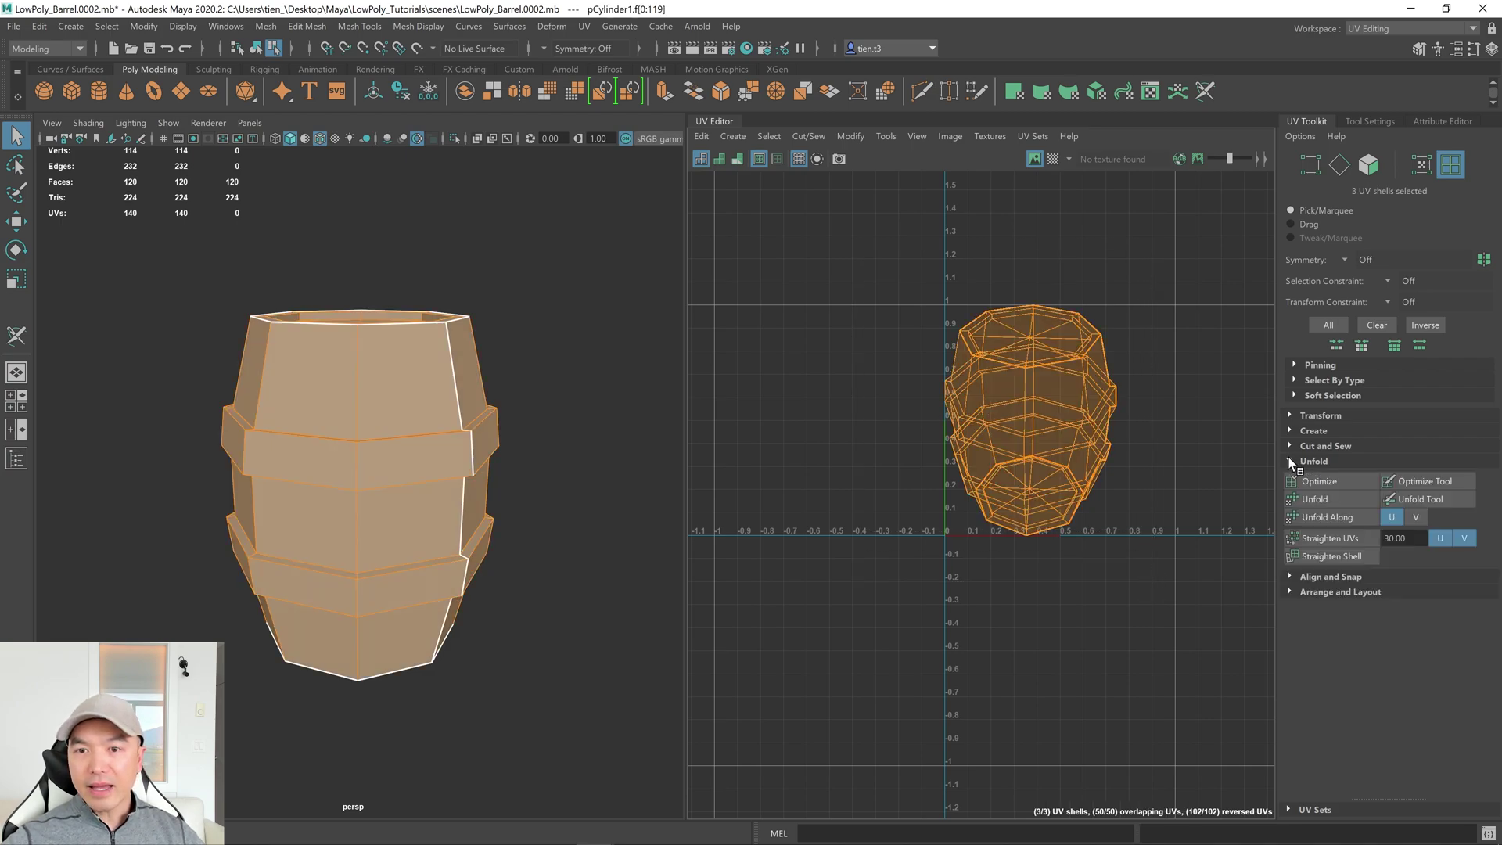
click(1319, 499)
alt+middle_drag(1059, 453, 988, 473)
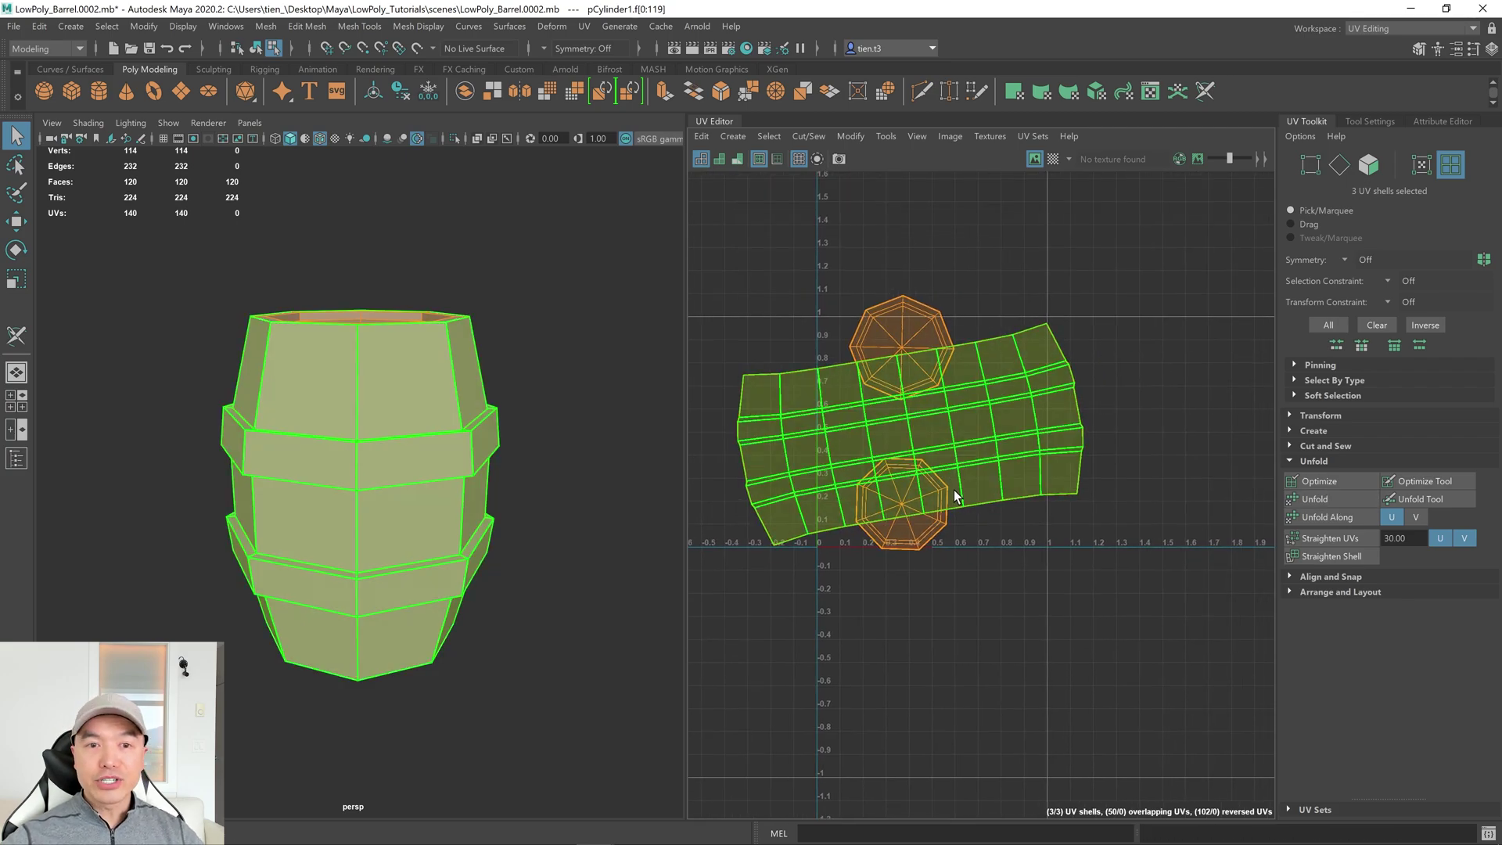
Orient the three selected UV shells and move the barrel's side shell sideways, clear of the two octagonal cap shells.
click(1294, 592)
click(1323, 672)
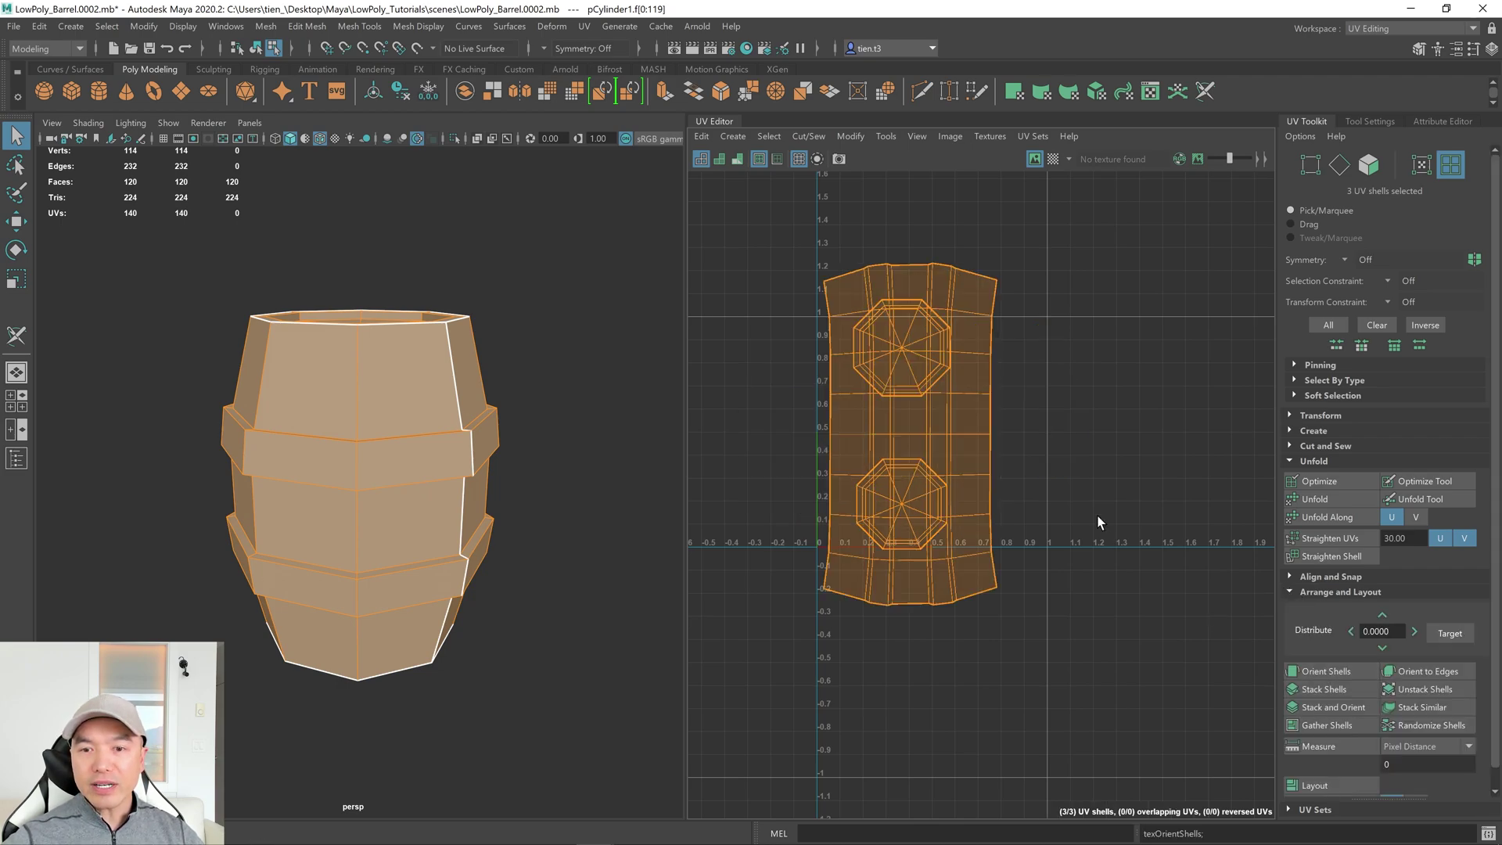
key(w)
click(980, 436)
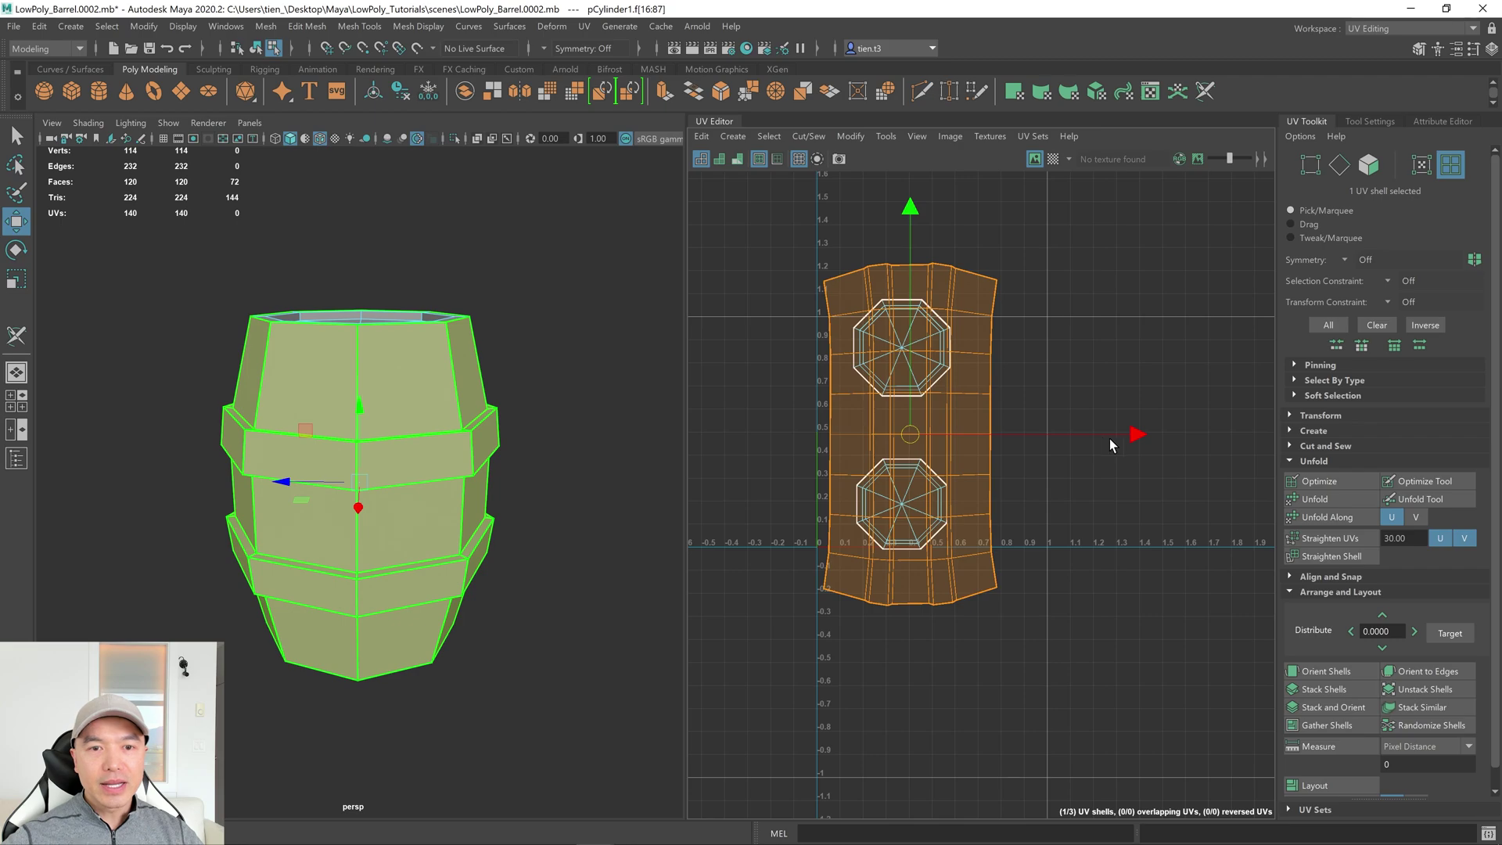
drag(1139, 437, 1324, 437)
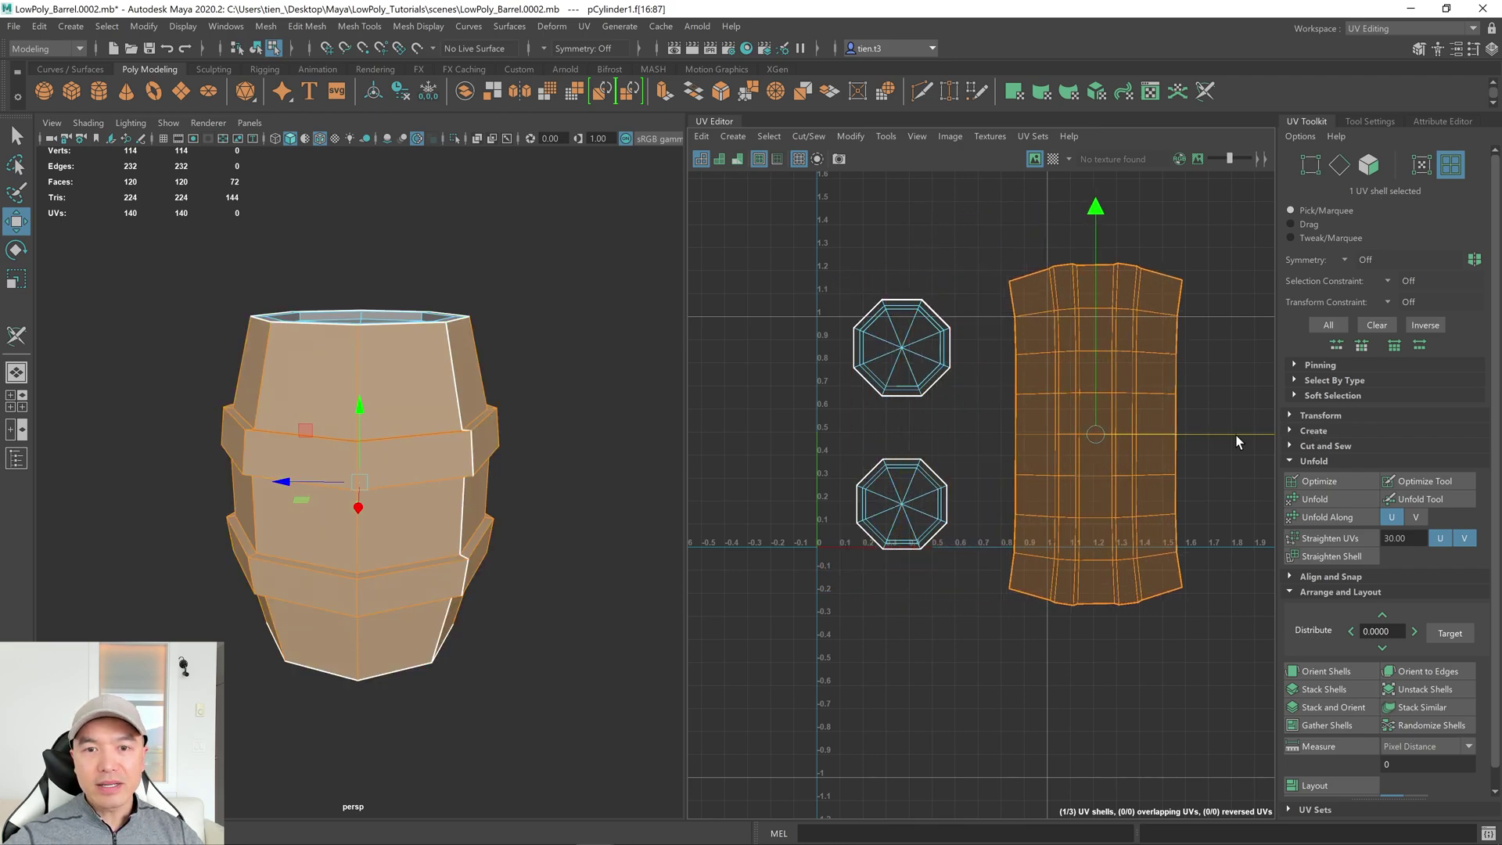
Rotate the barrel's side shell a quarter turn clockwise so its long side lies horizontally, and deselect it.
scroll(1060, 457, down, 2)
alt+middle_drag(1059, 457, 964, 469)
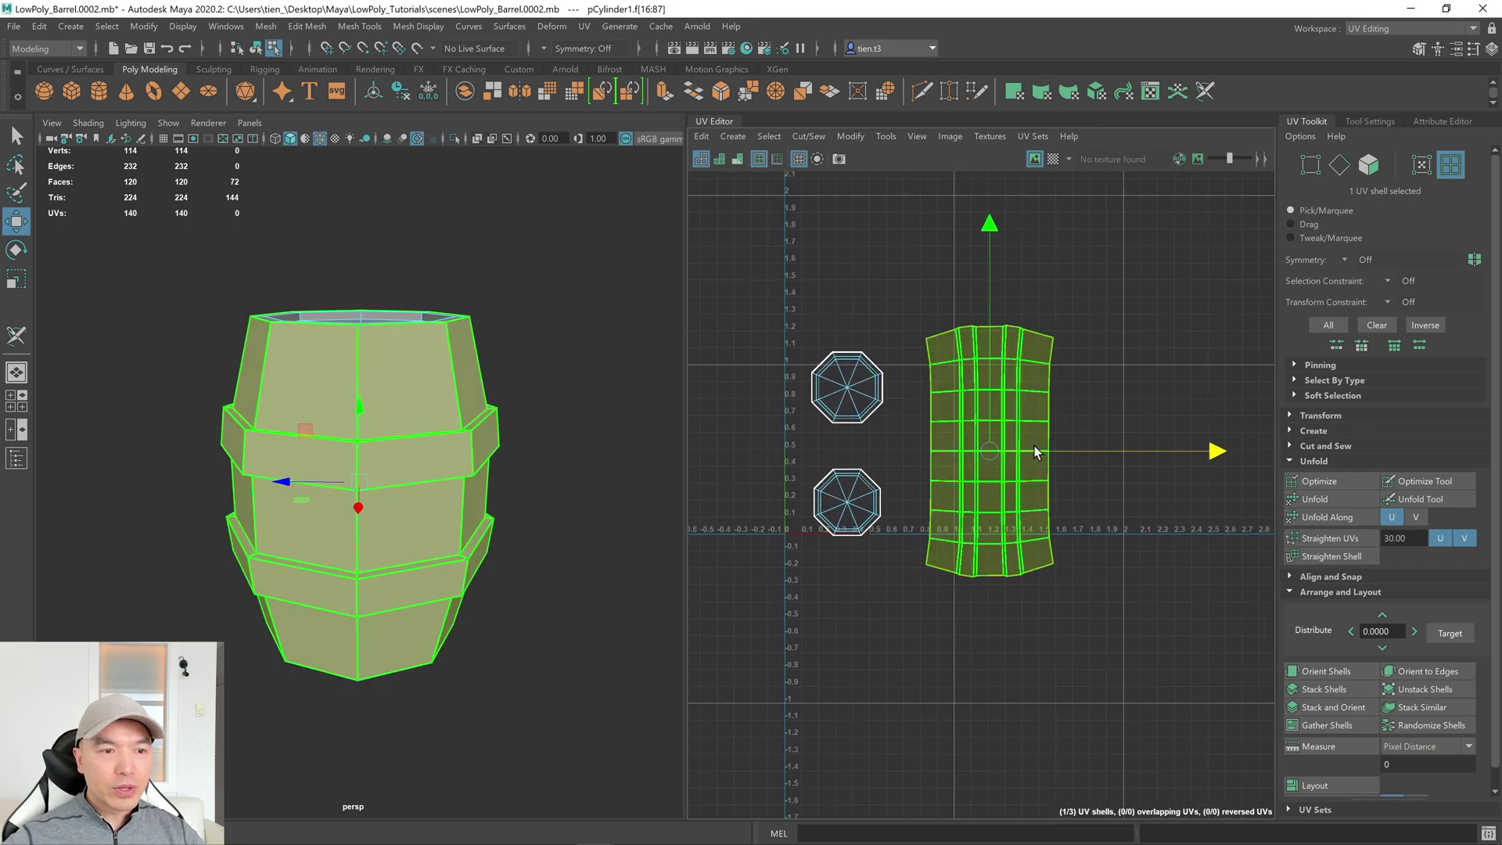
key(e)
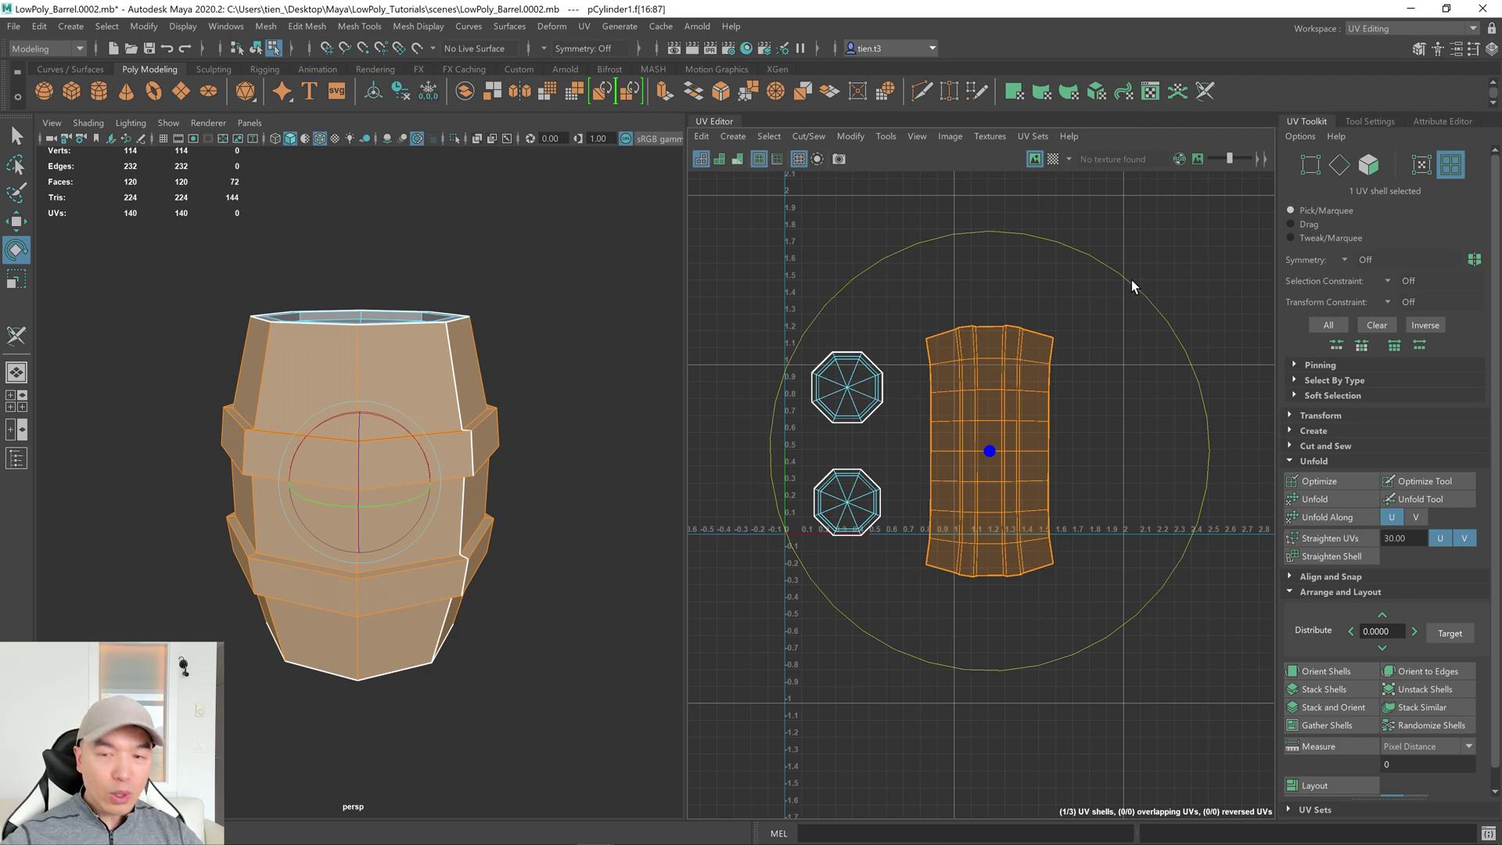
drag(1132, 279, 1134, 537)
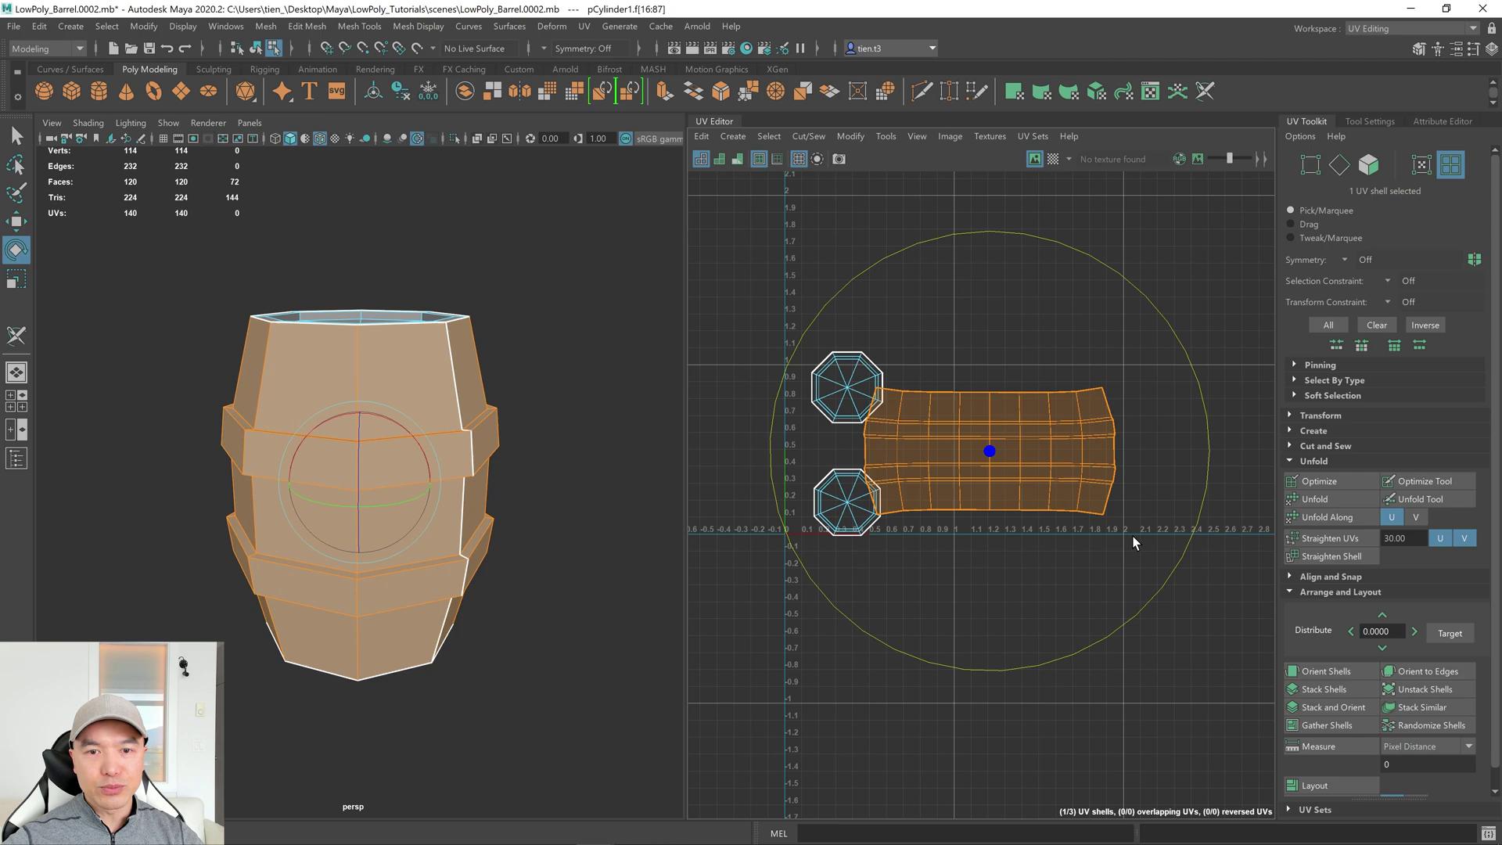
click(942, 311)
Select the barrel's side shell and straighten its UVs in both U and V with an angle of 30.
scroll(947, 316, up, 2)
scroll(951, 320, up, 2)
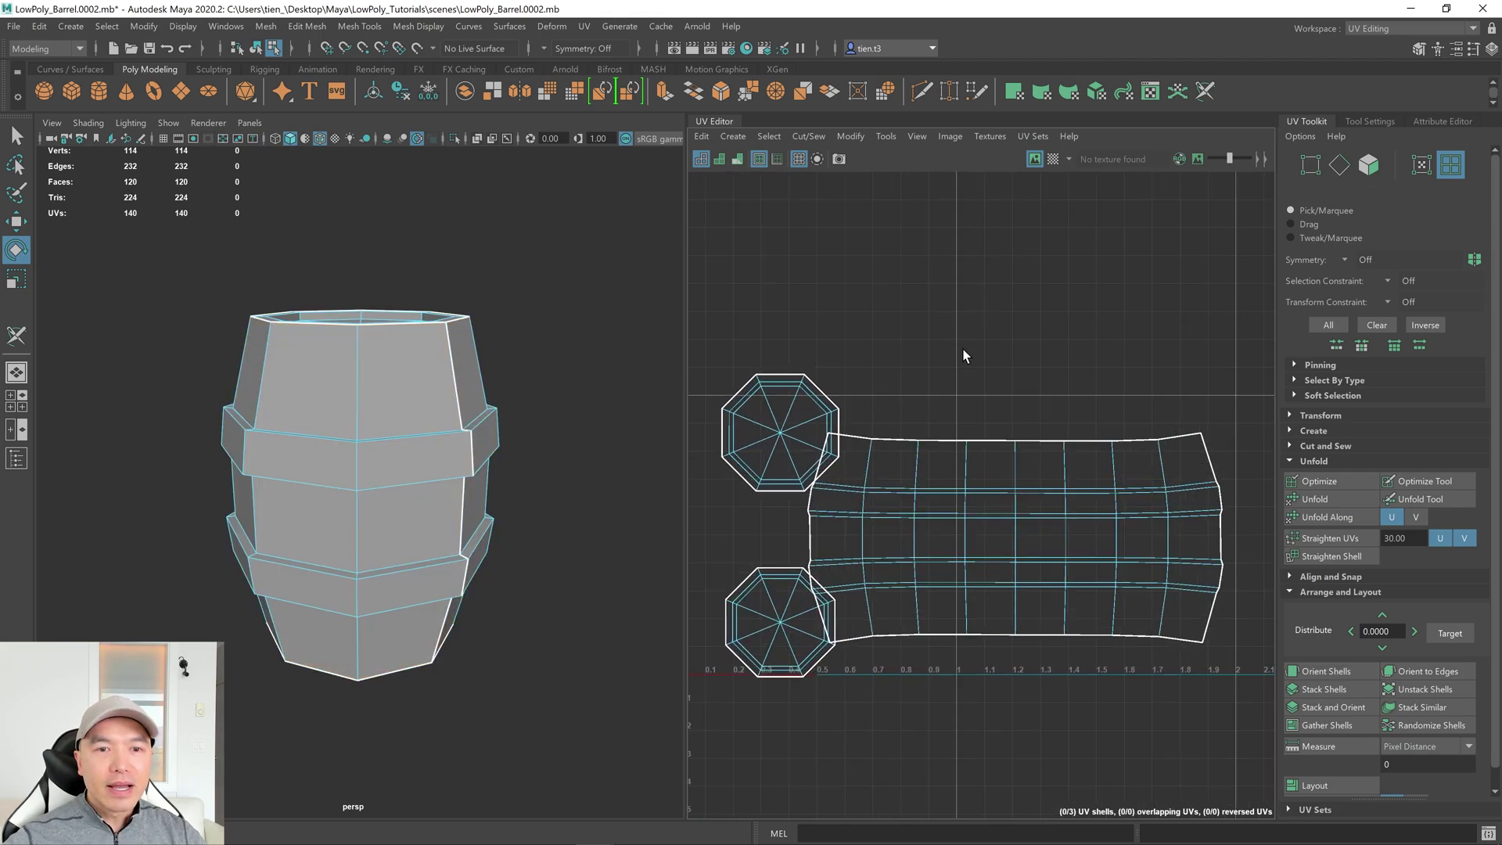
click(964, 600)
click(1223, 462)
click(1138, 576)
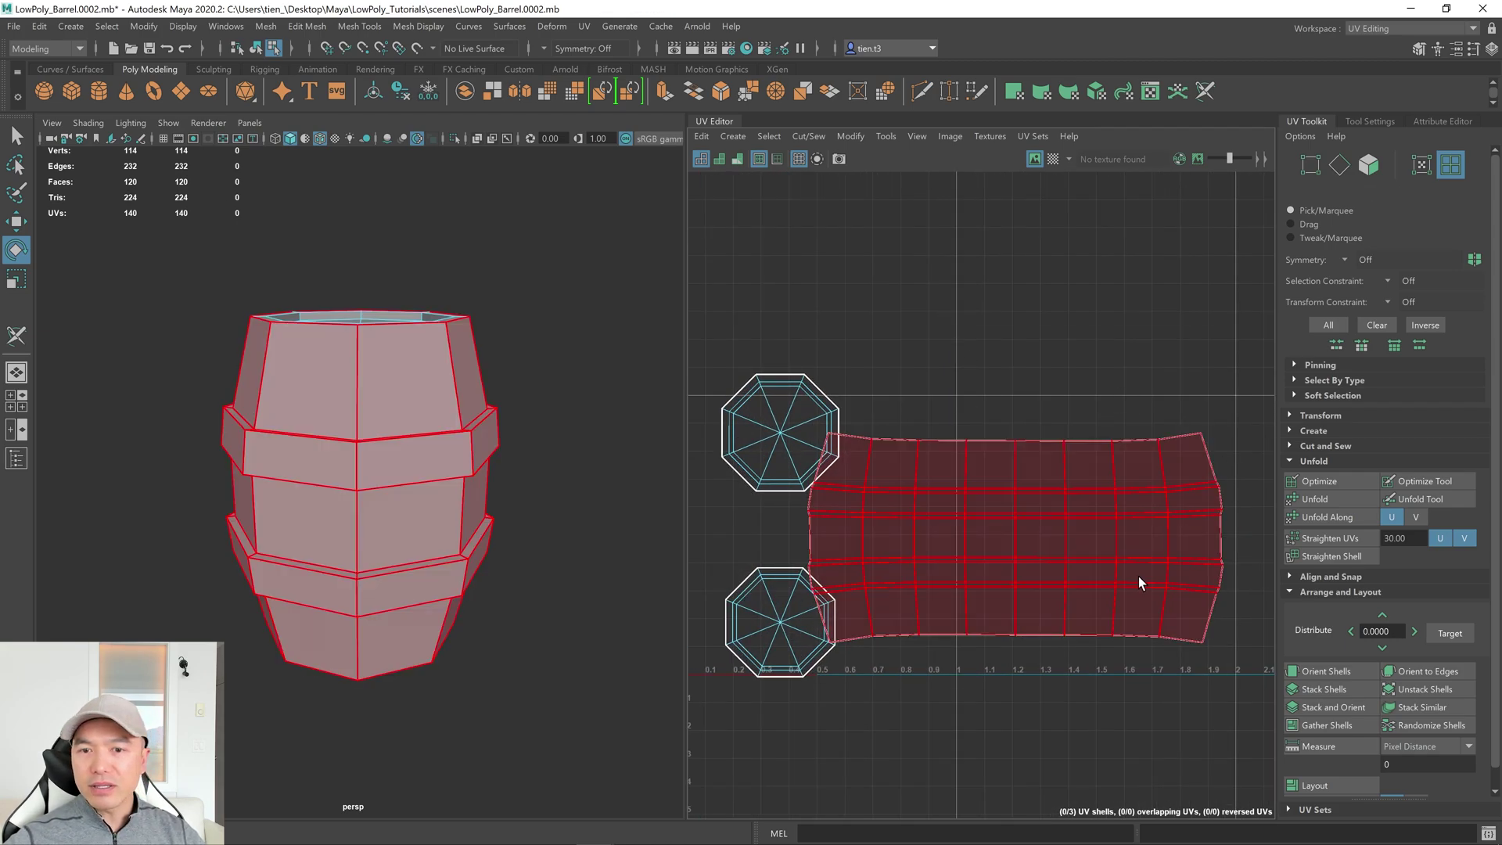
click(1074, 527)
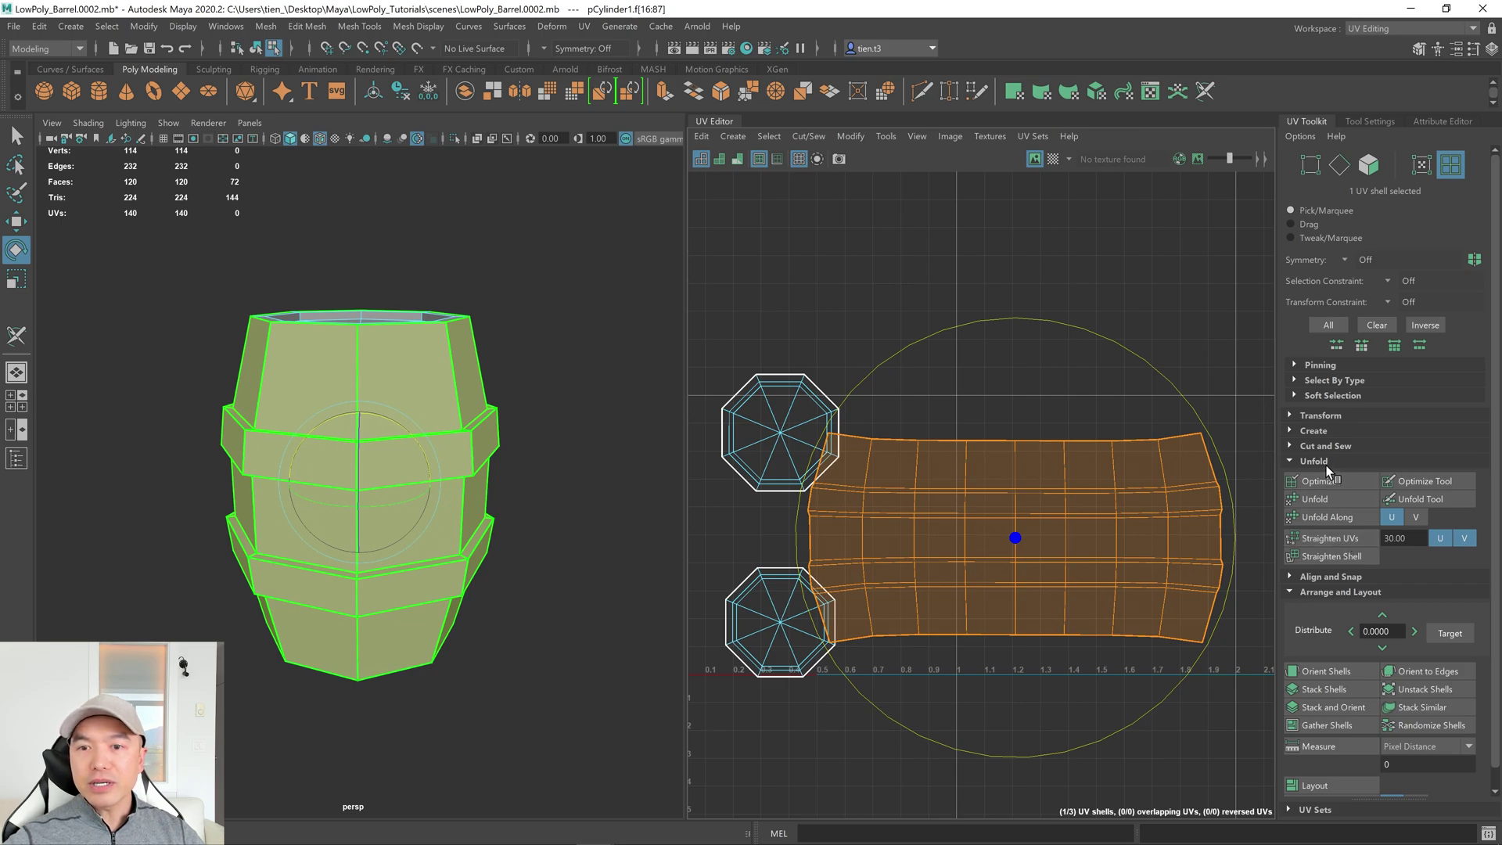
click(1349, 540)
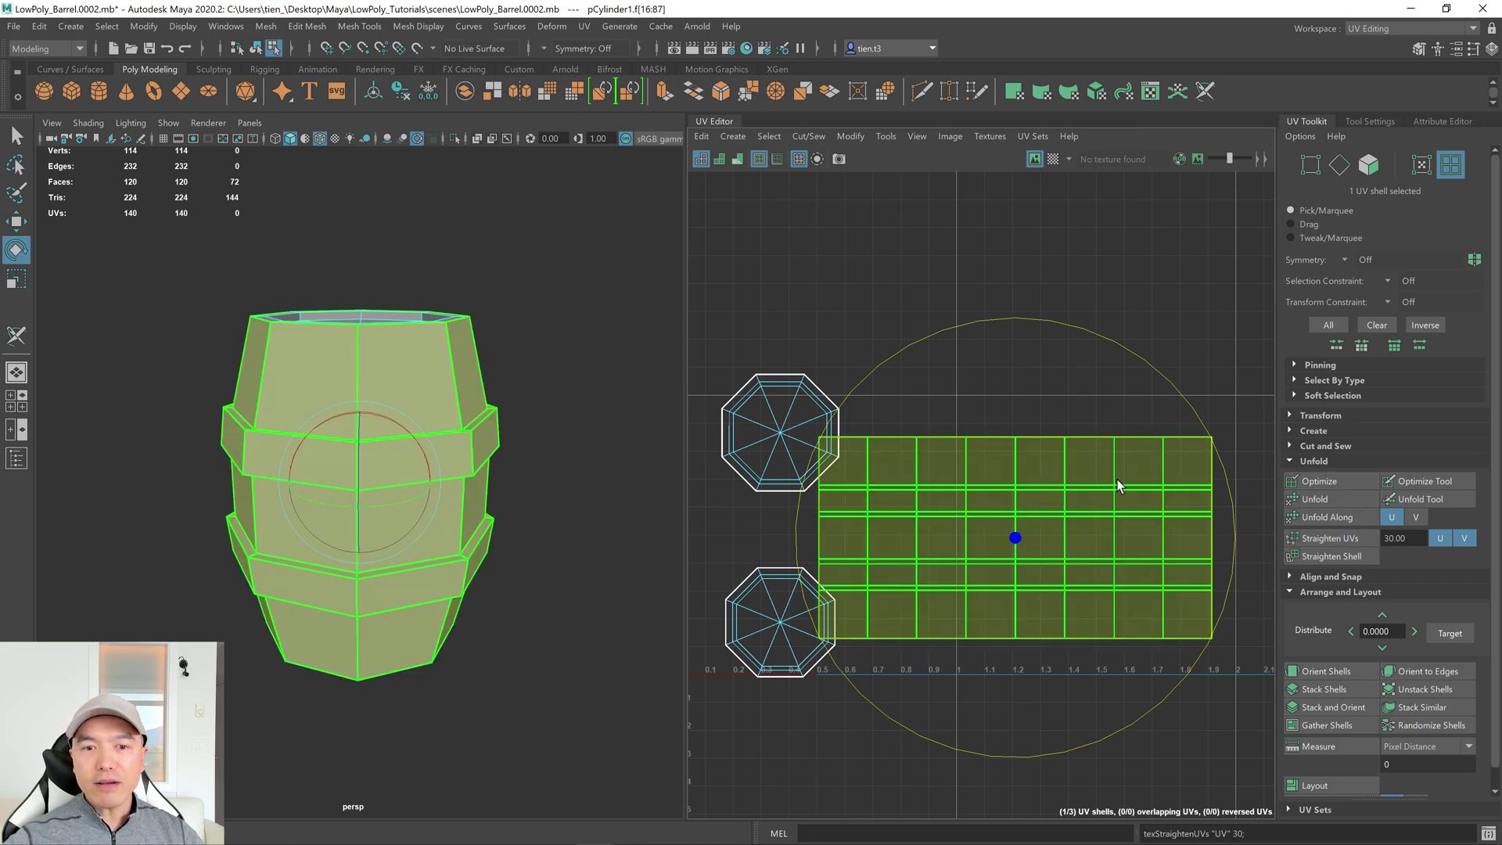
Display the UV shells shaded to examine their face orientation and where they overlap.
scroll(1059, 520, down, 3)
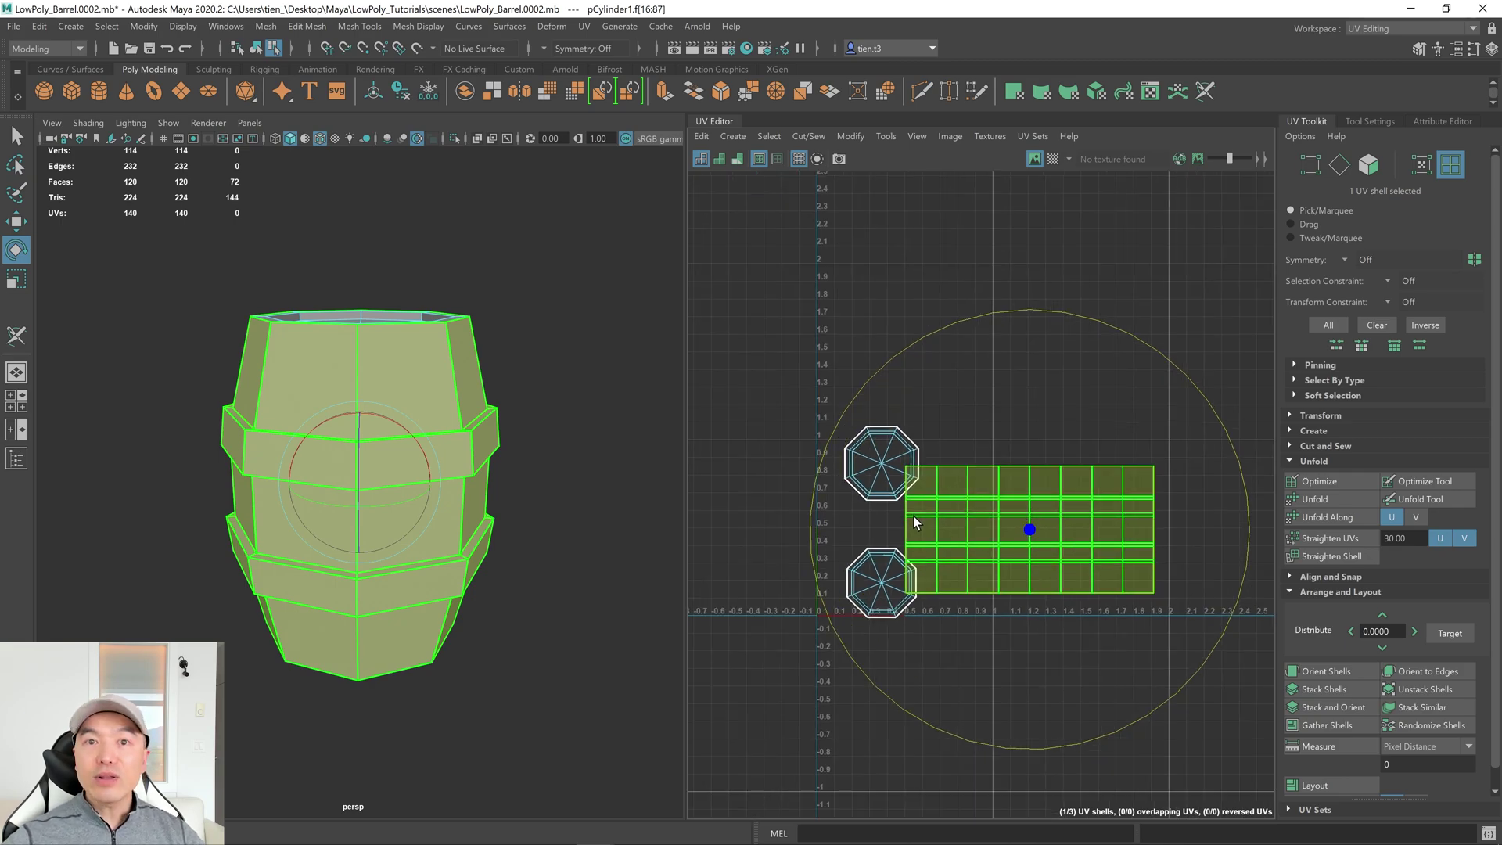
key(F11)
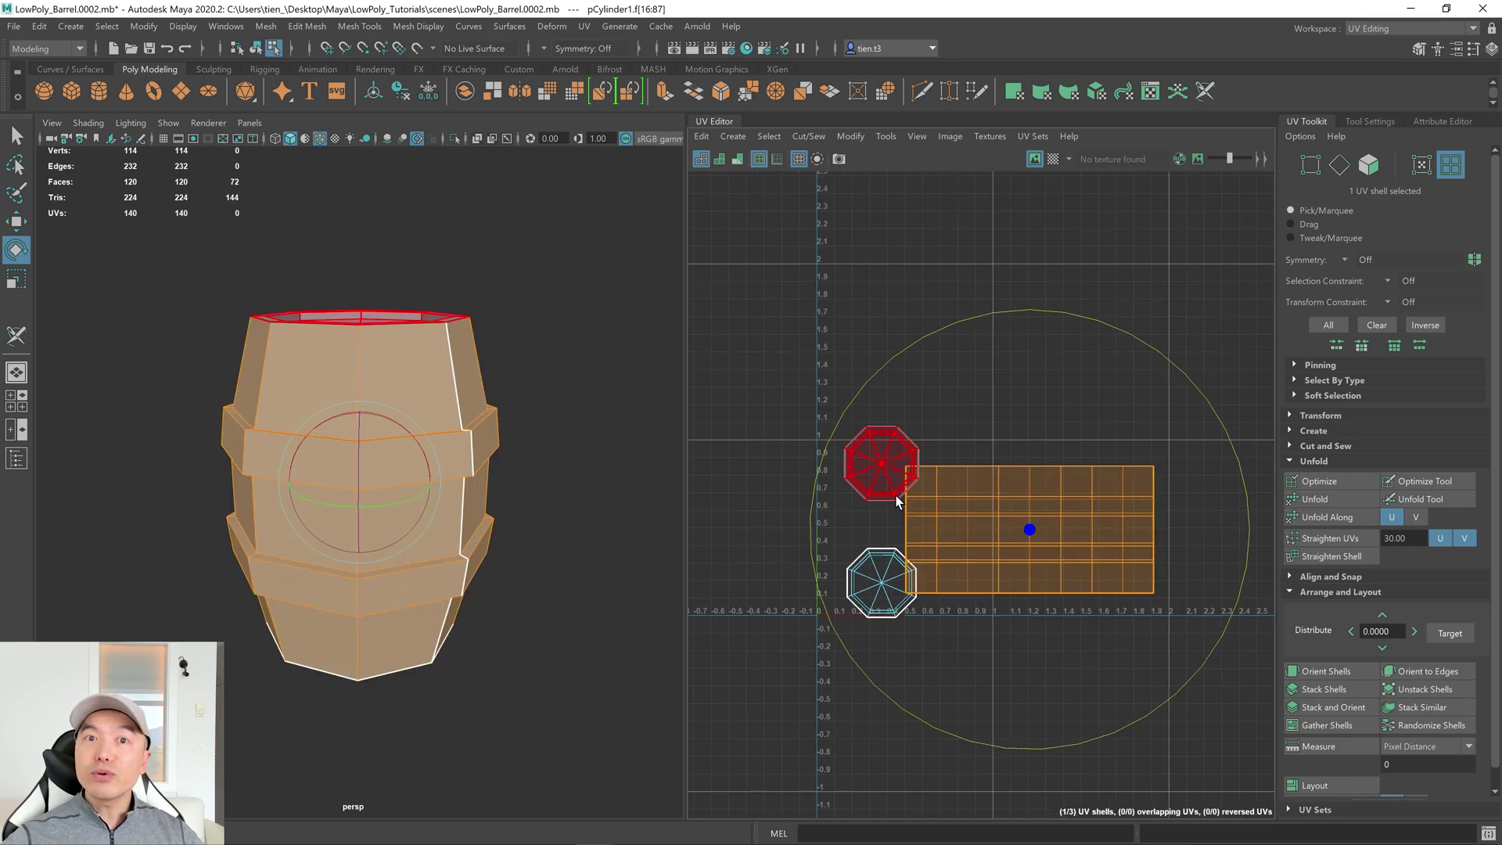
click(718, 158)
click(900, 329)
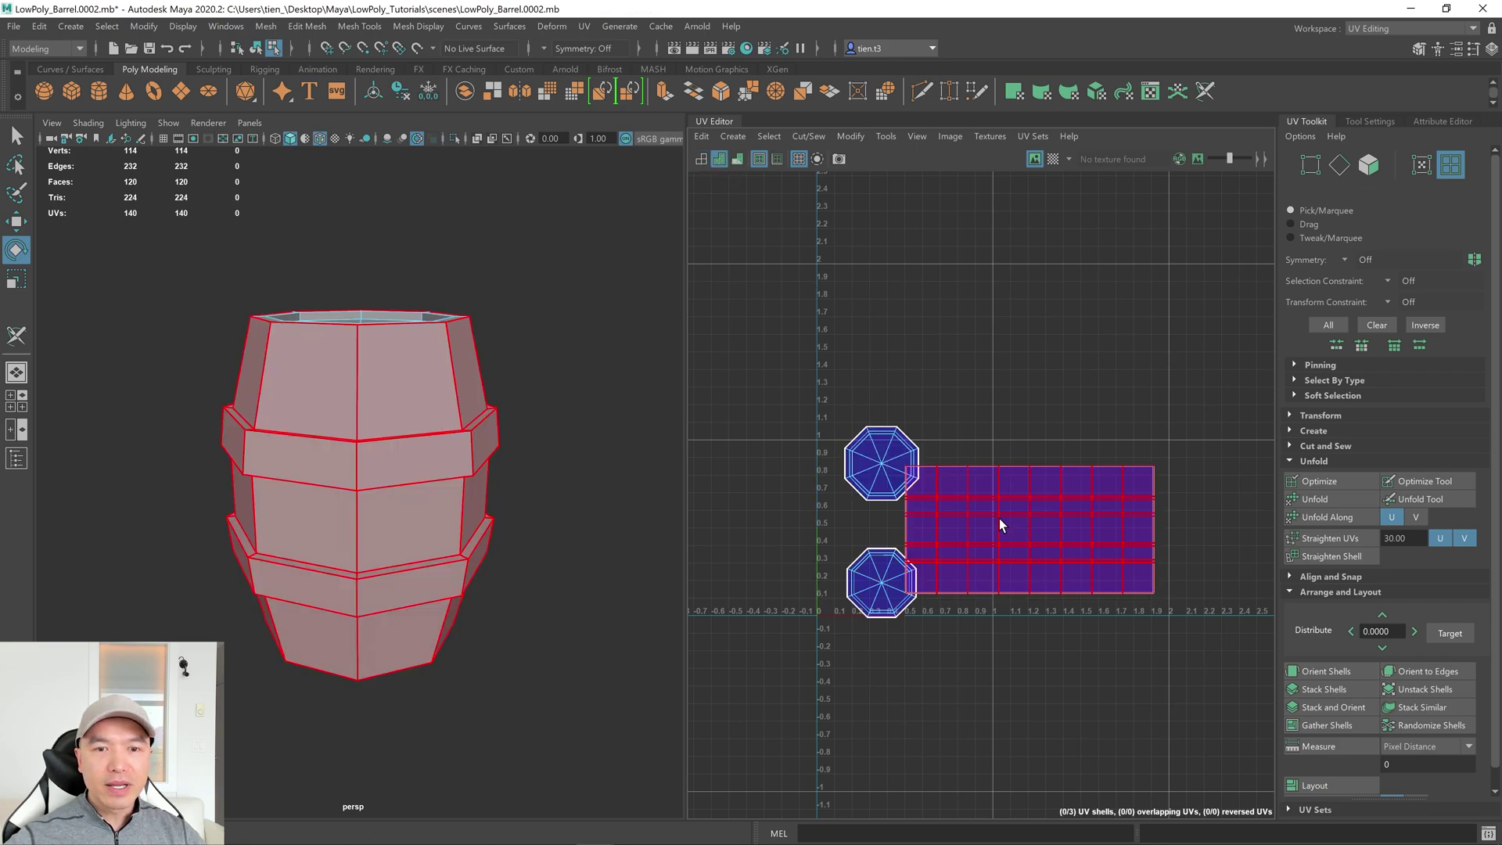
click(973, 534)
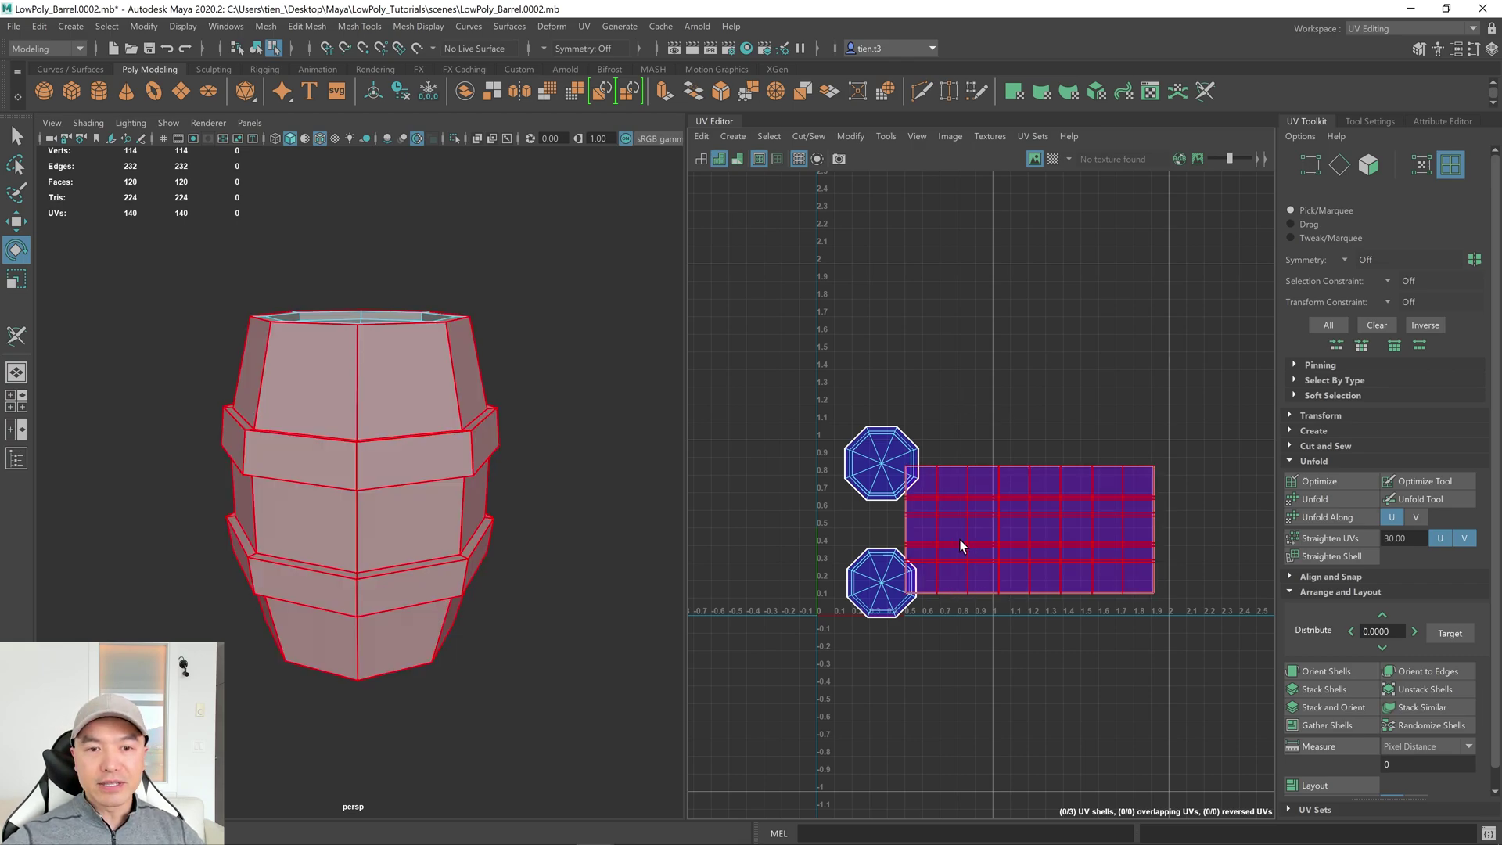
click(882, 285)
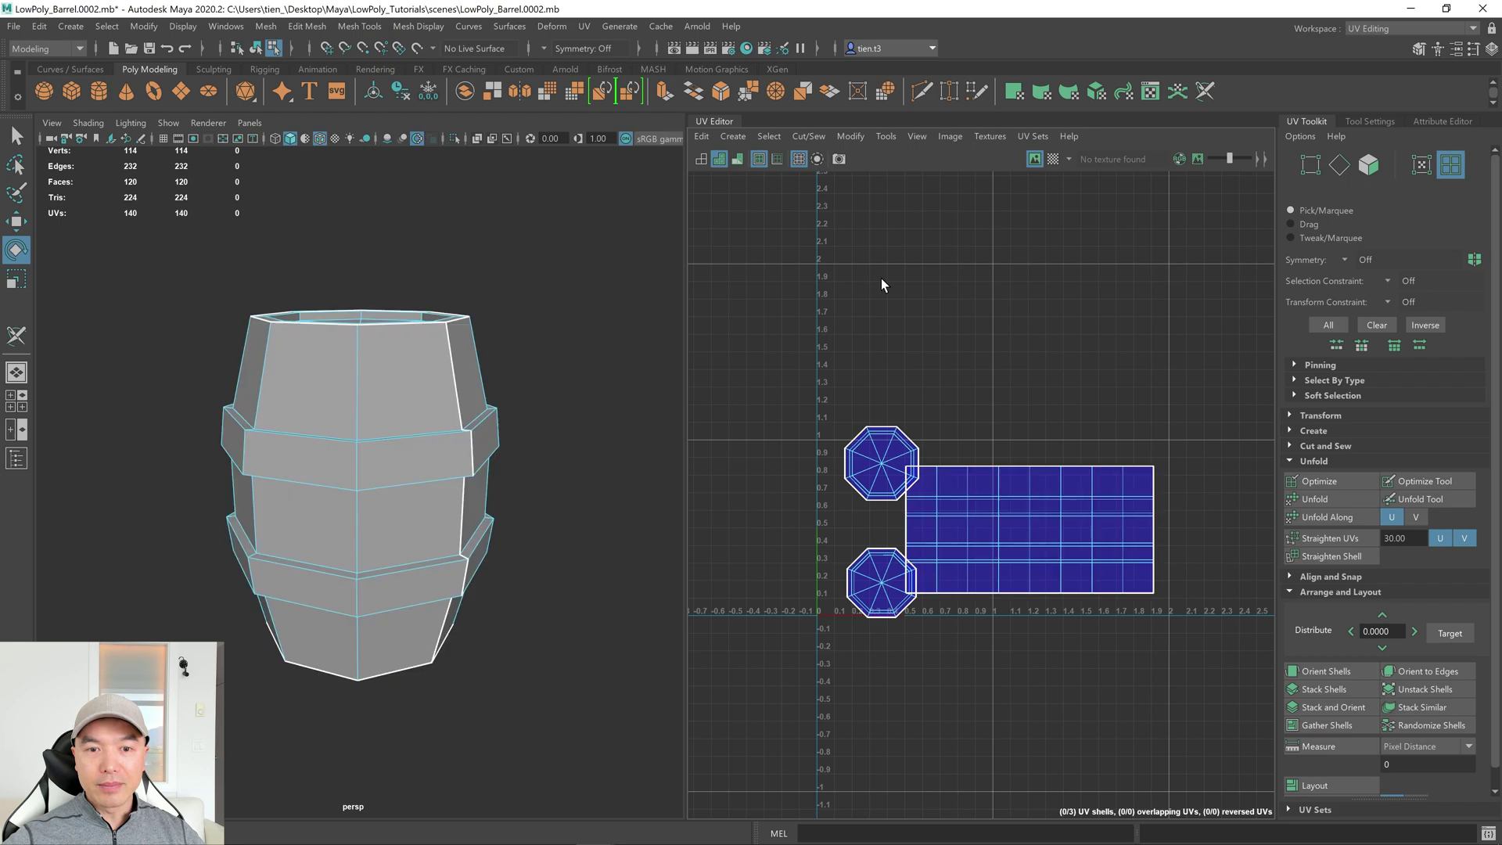
Display UV distortion shading on the barrel and its shells to check for stretching, and turn it off again.
click(737, 157)
scroll(950, 387, up, 3)
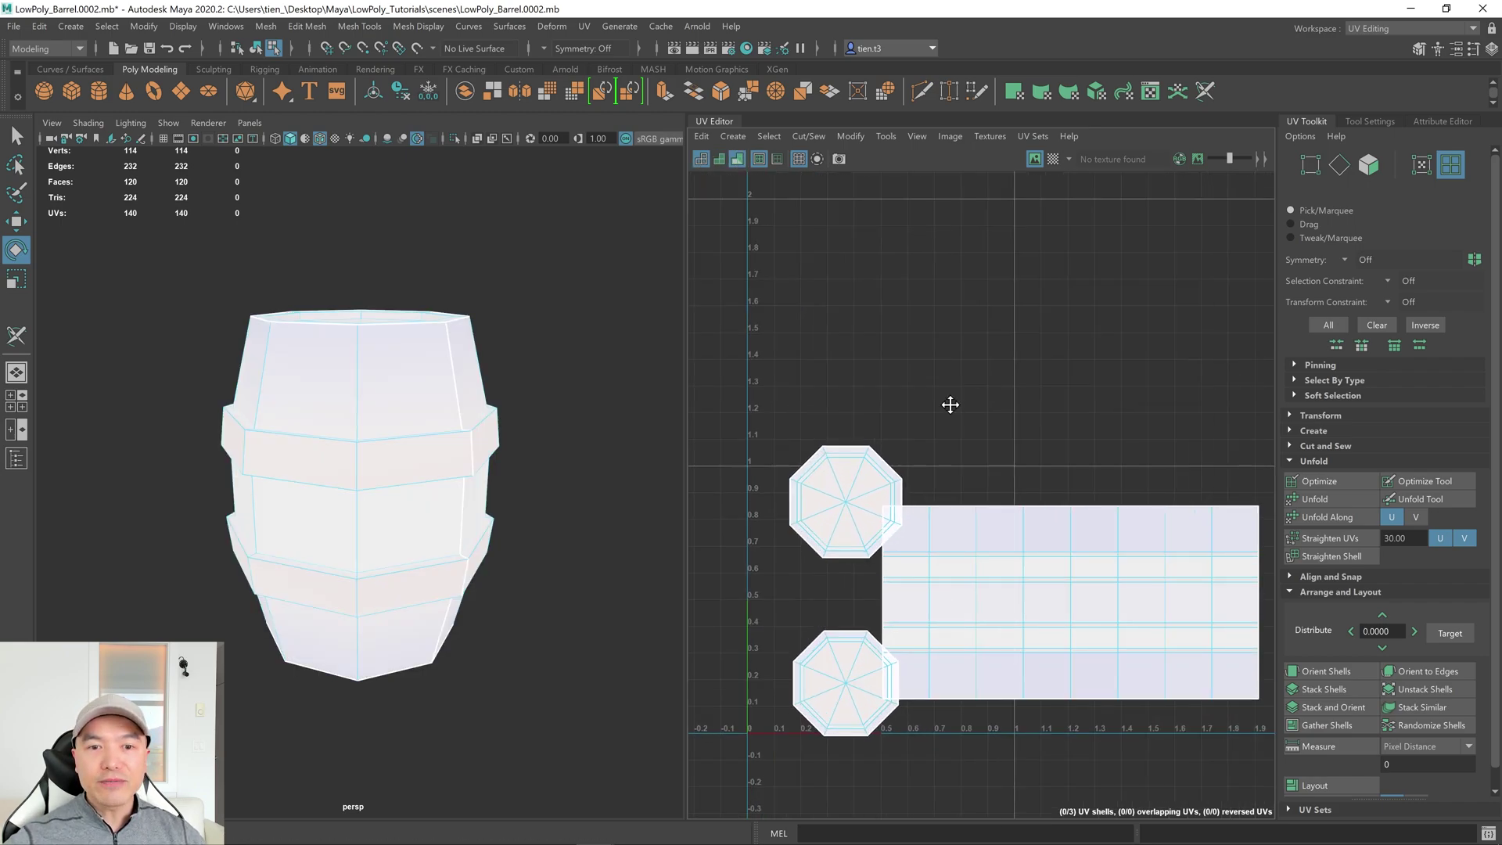
alt+middle_drag(950, 405, 931, 276)
scroll(855, 369, up, 2)
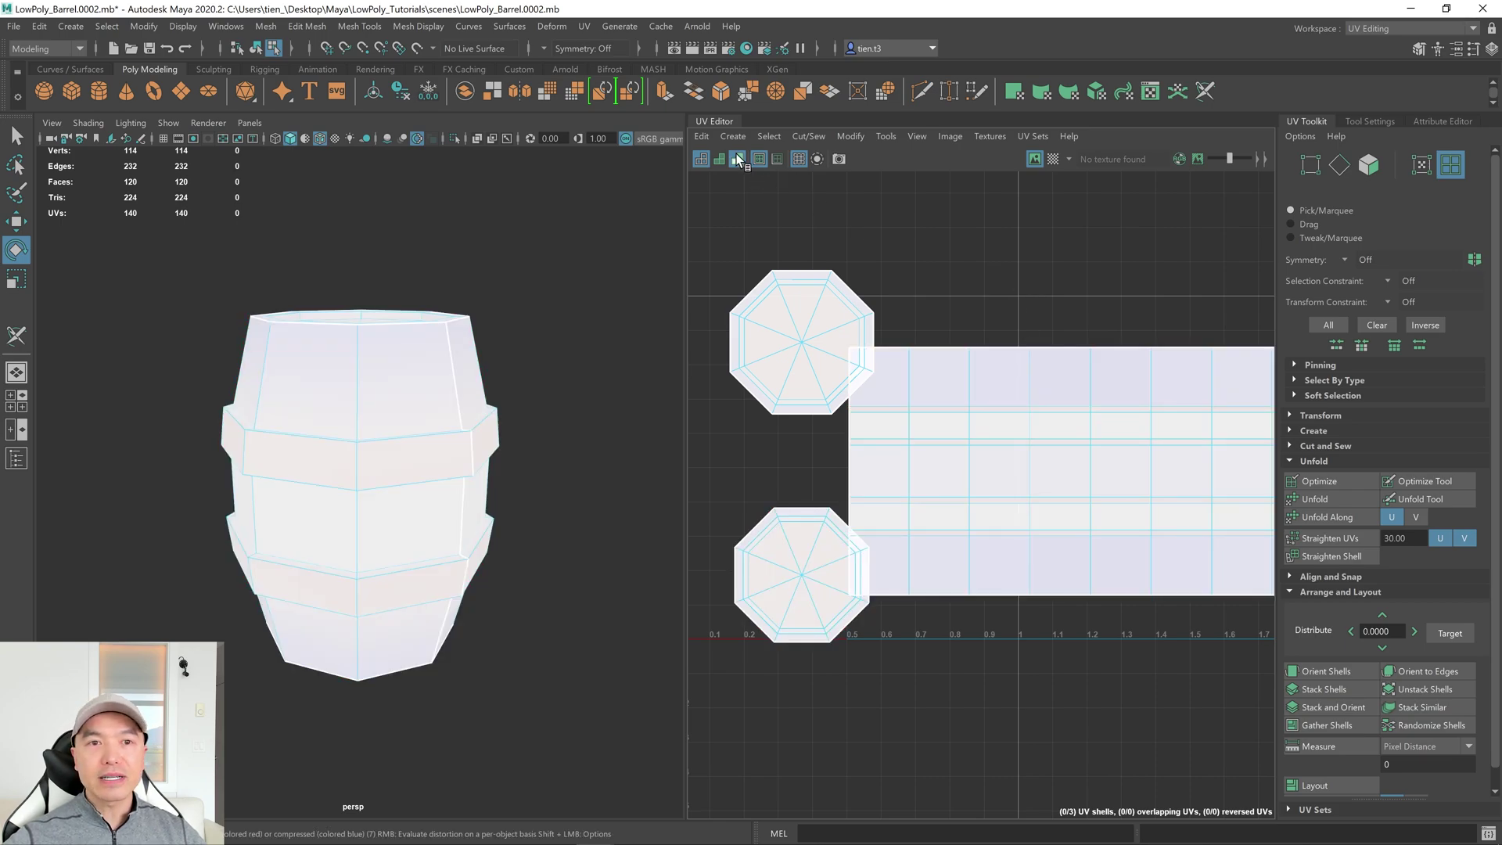
click(737, 159)
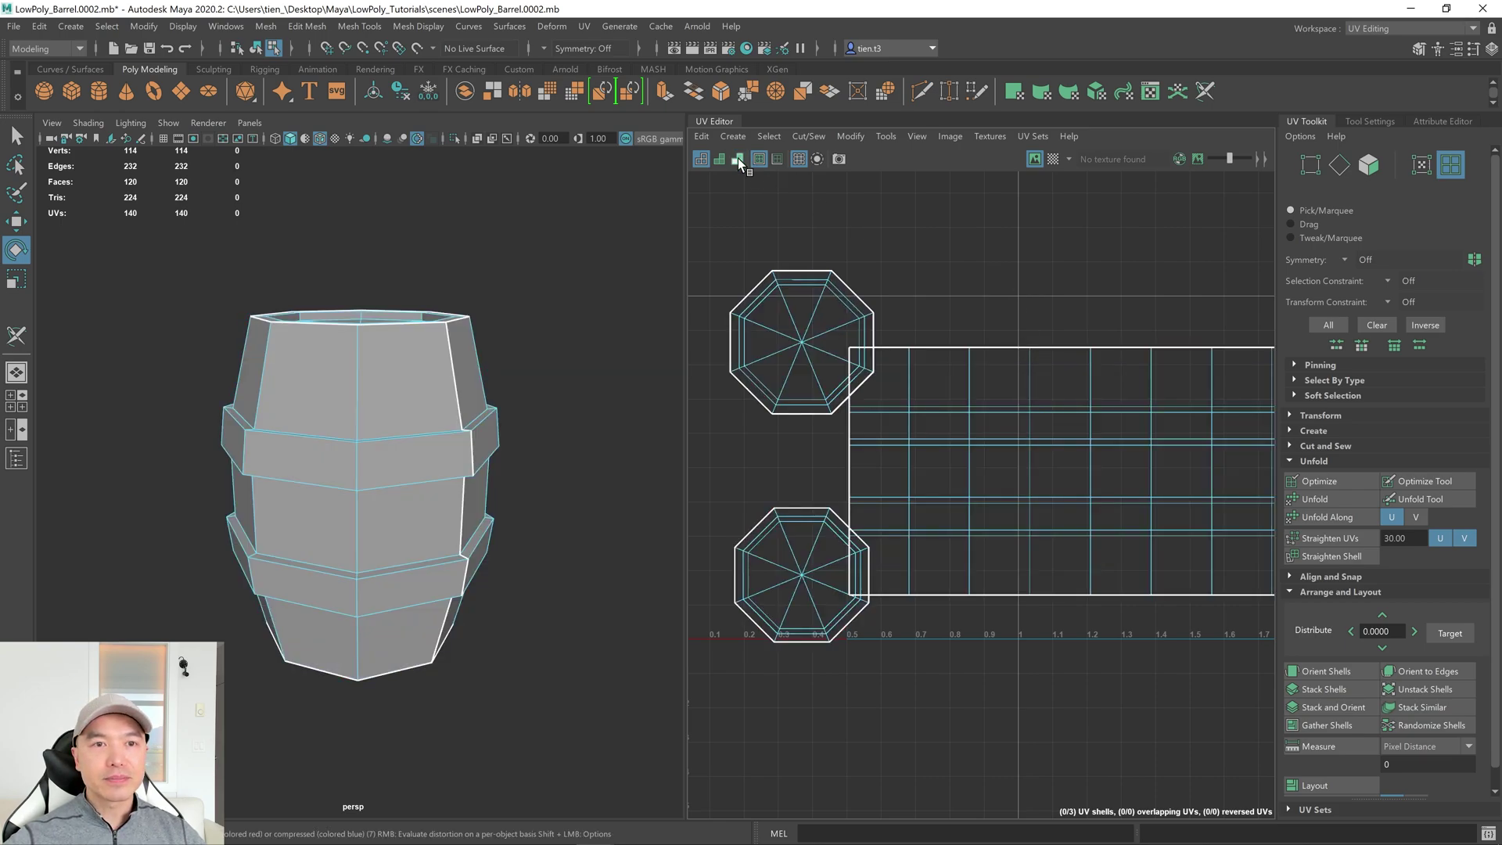
Display the checker map on the barrel, examine the pattern on its top and sides, and turn the map off.
click(1053, 160)
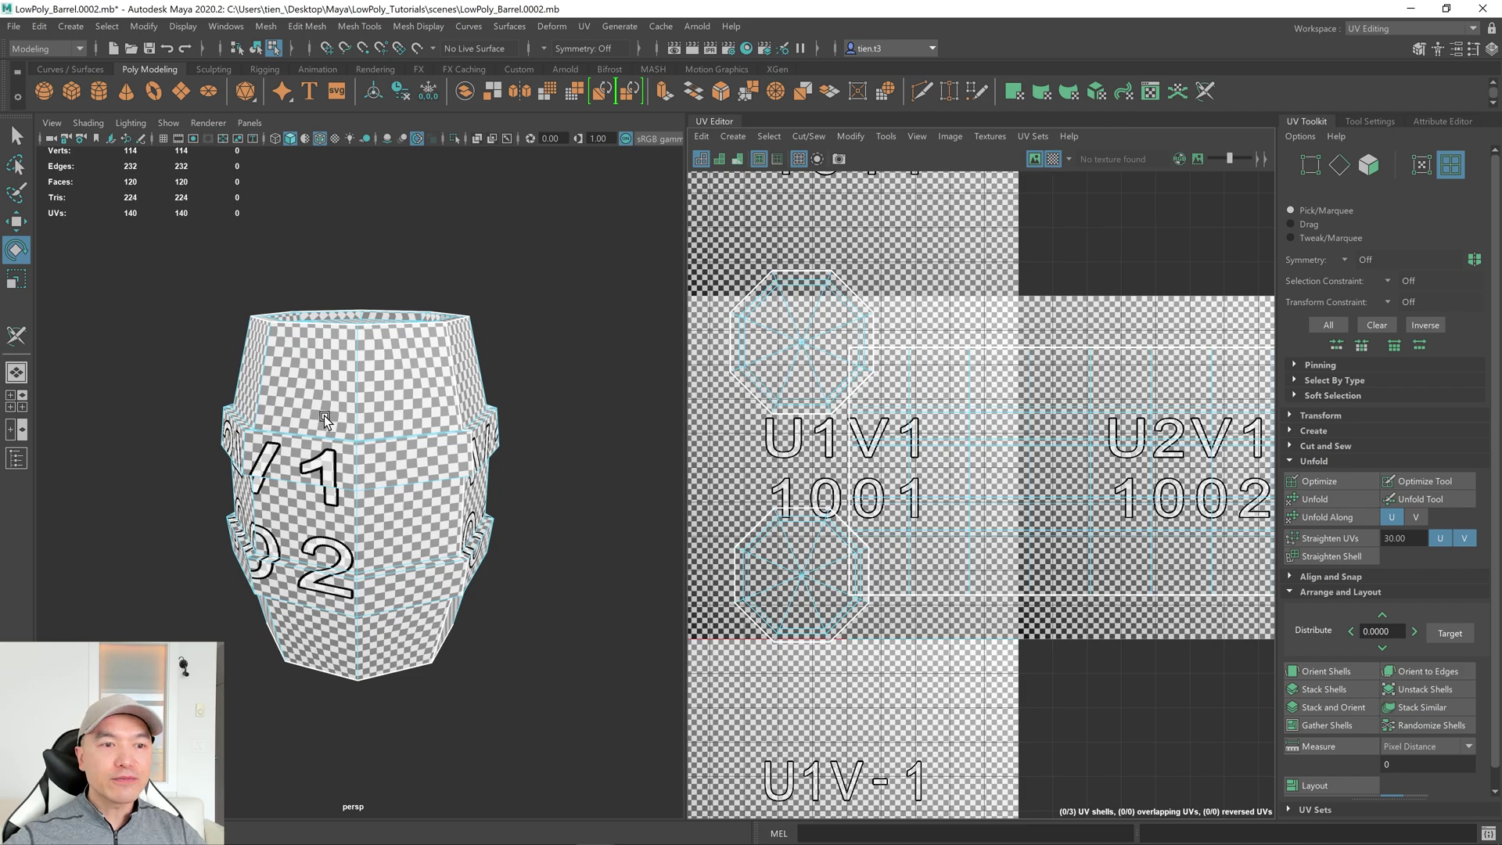
alt+drag(326, 419, 288, 453)
alt+drag(302, 457, 298, 424)
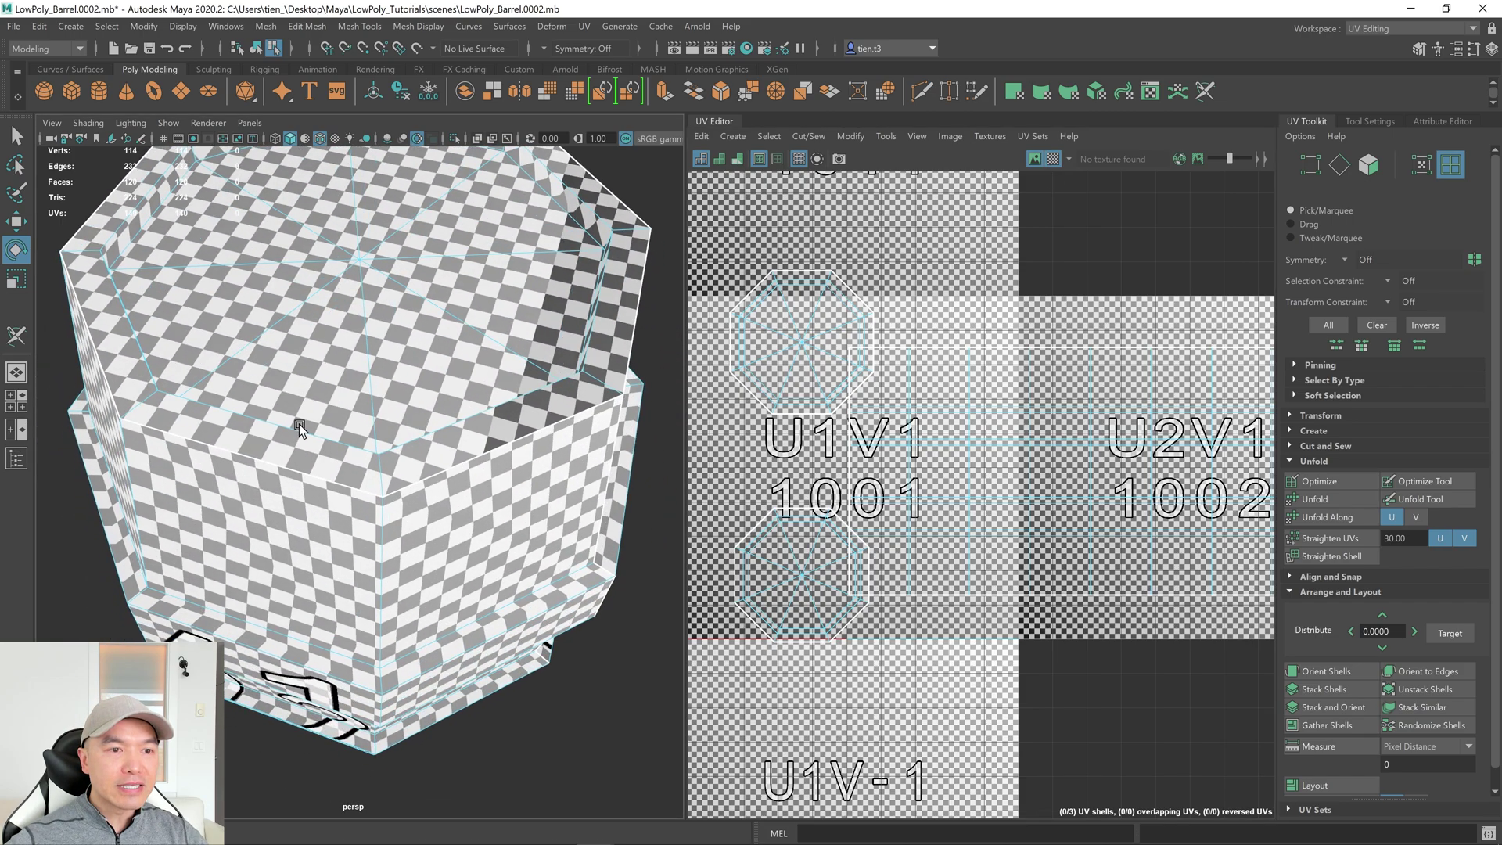
click(589, 260)
alt+drag(269, 372, 324, 327)
scroll(324, 327, down, 5)
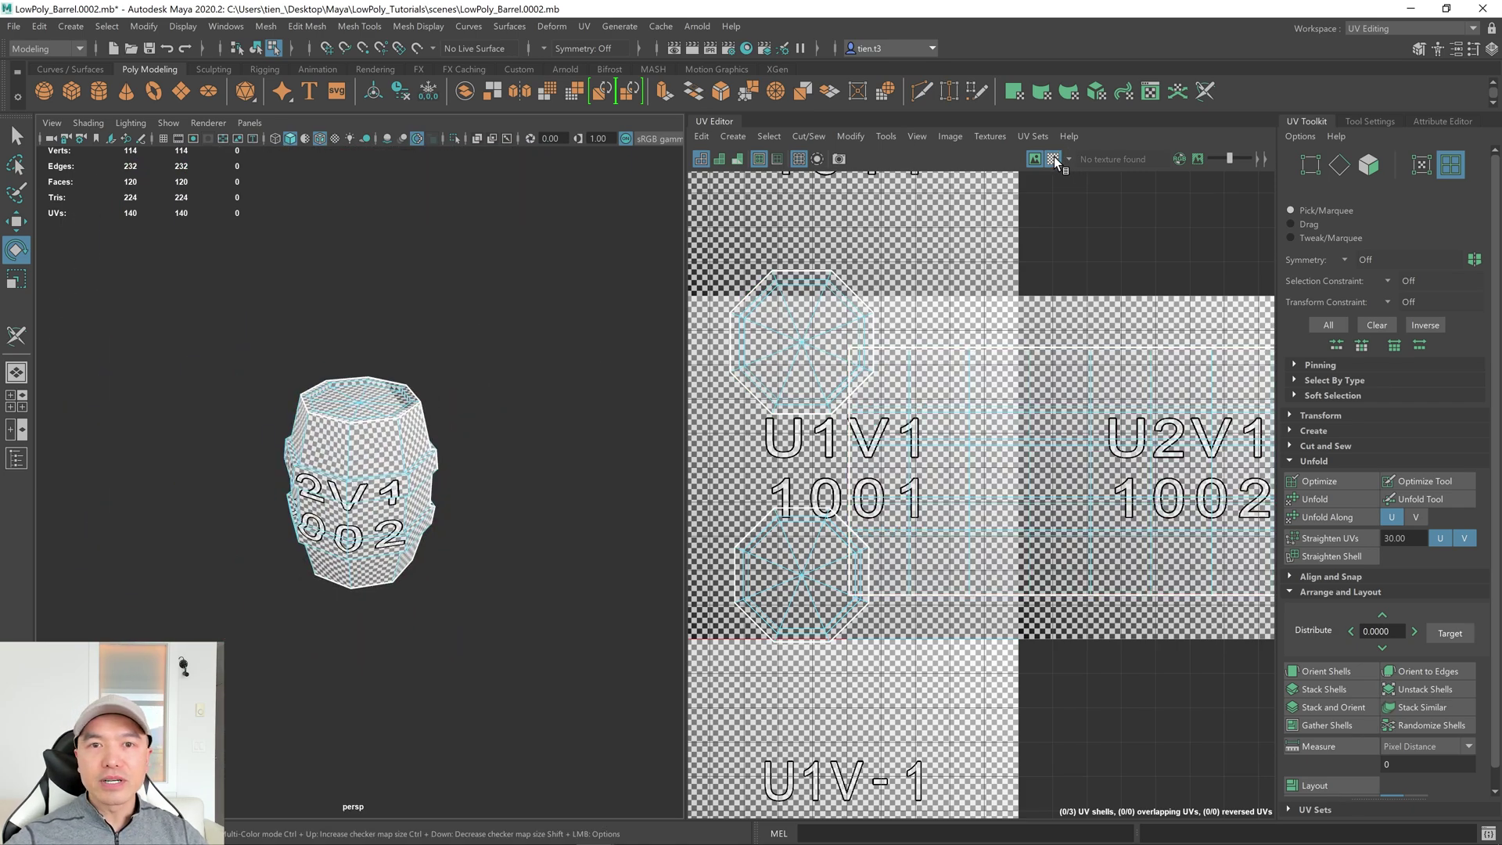
click(1054, 159)
Select all three UV shells, open the Layout UVs options and reset them to their defaults.
scroll(998, 283, down, 3)
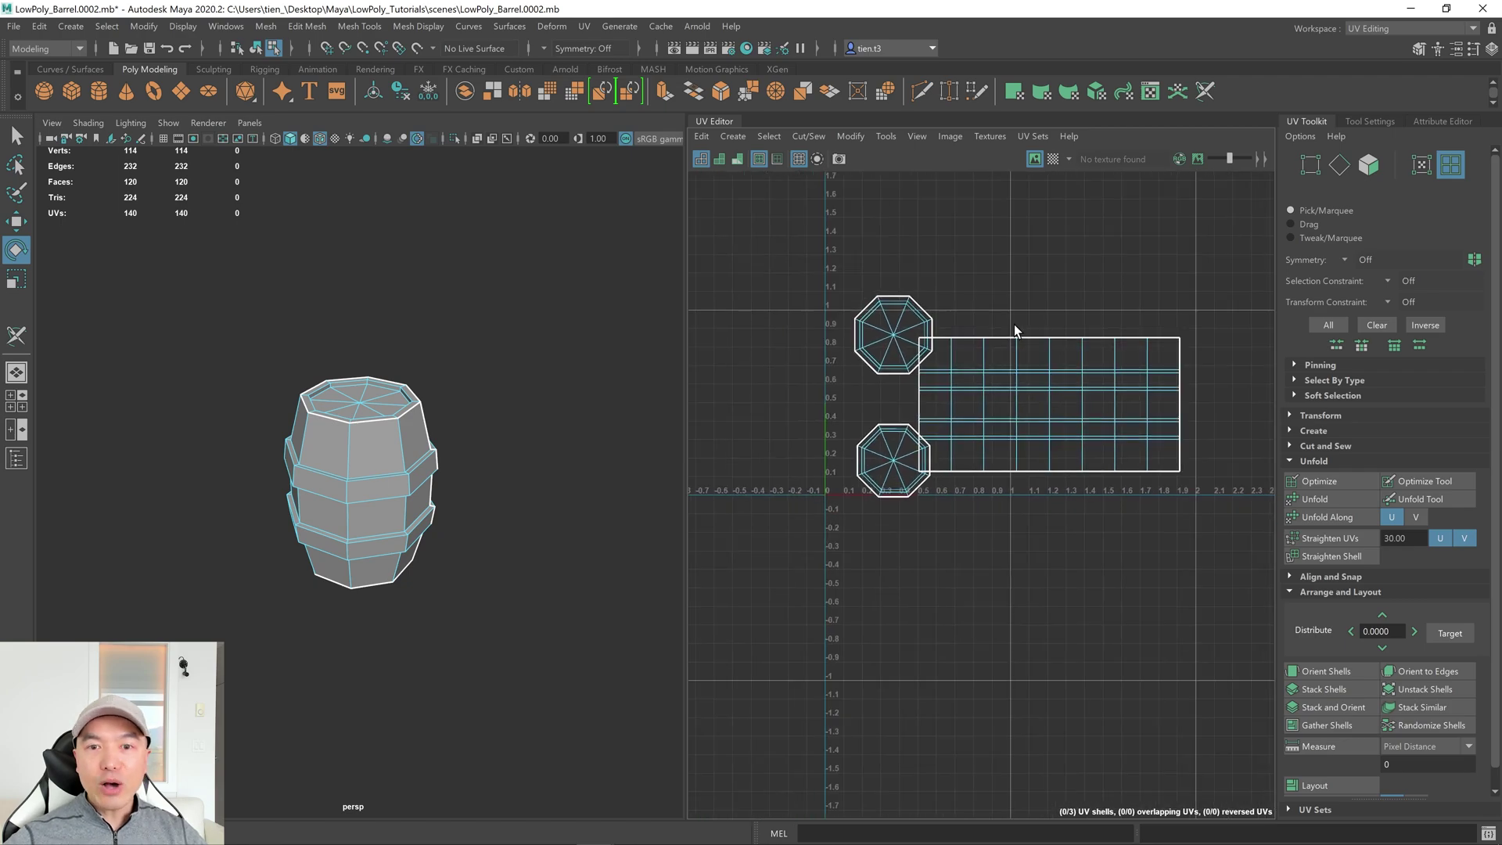
drag(816, 255, 1224, 563)
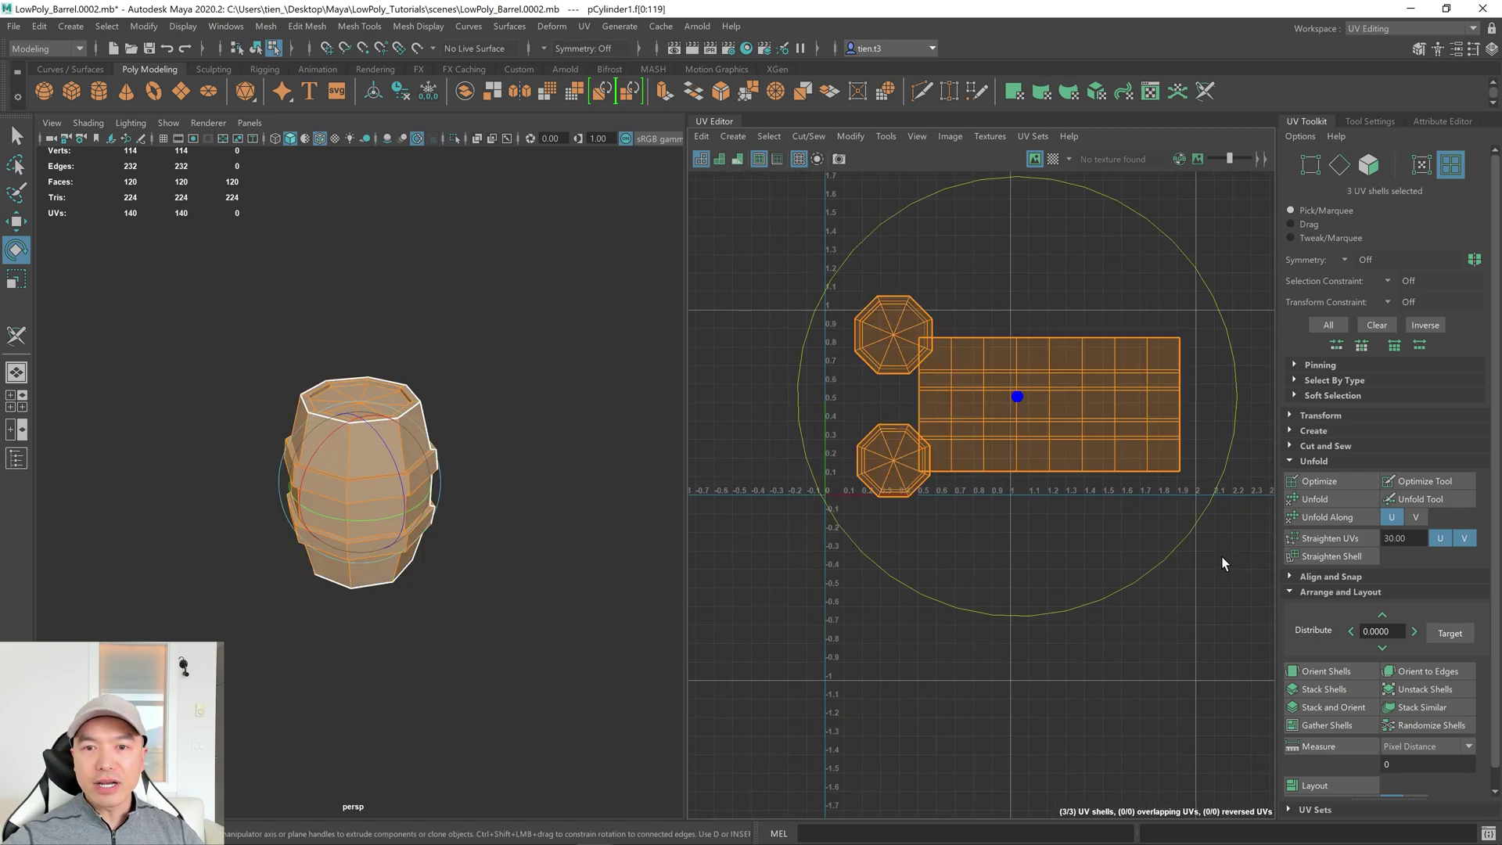
click(857, 136)
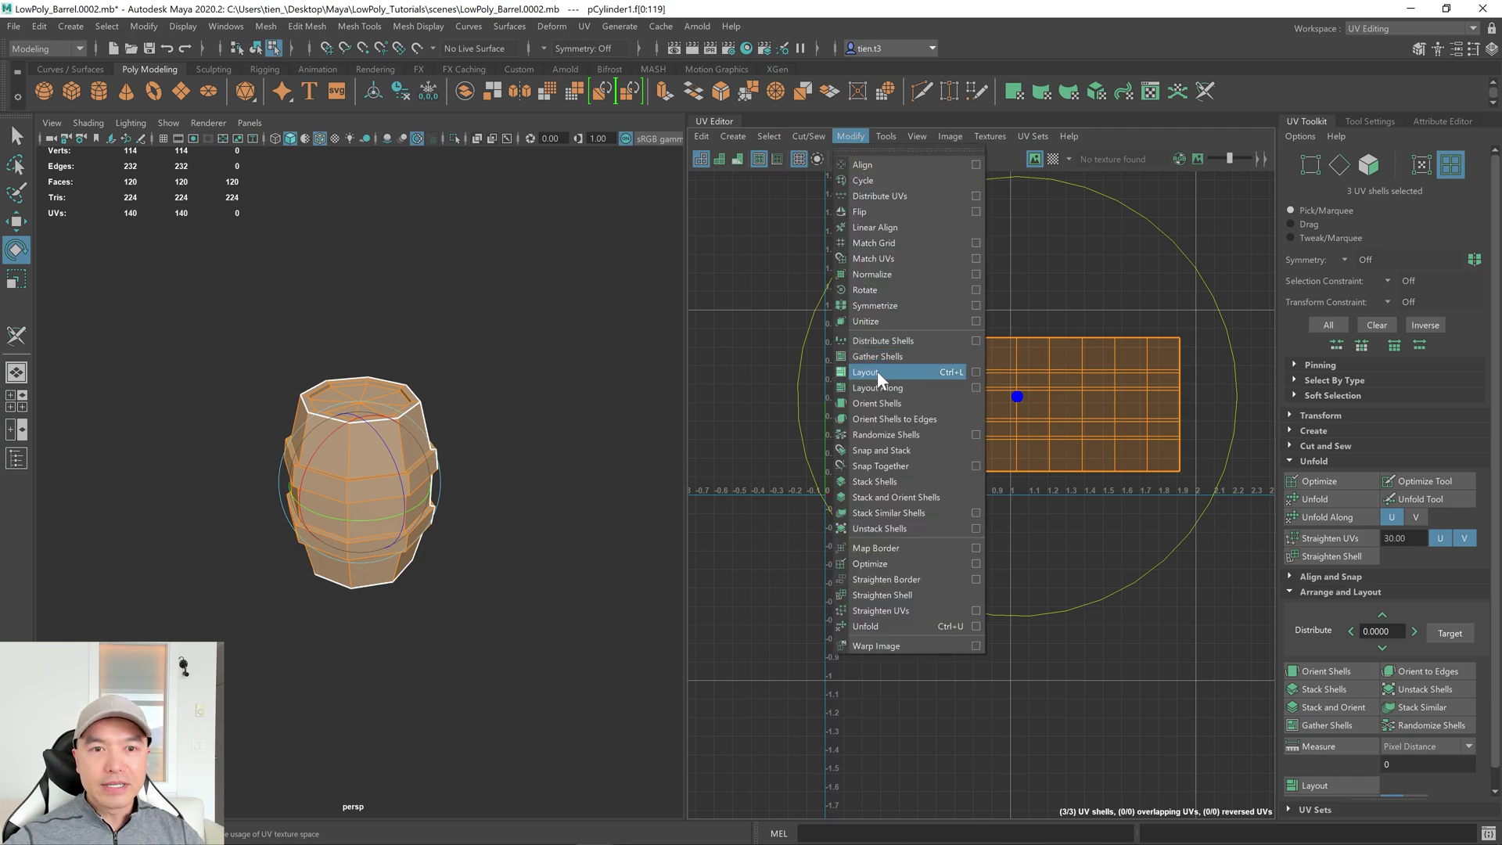
click(976, 372)
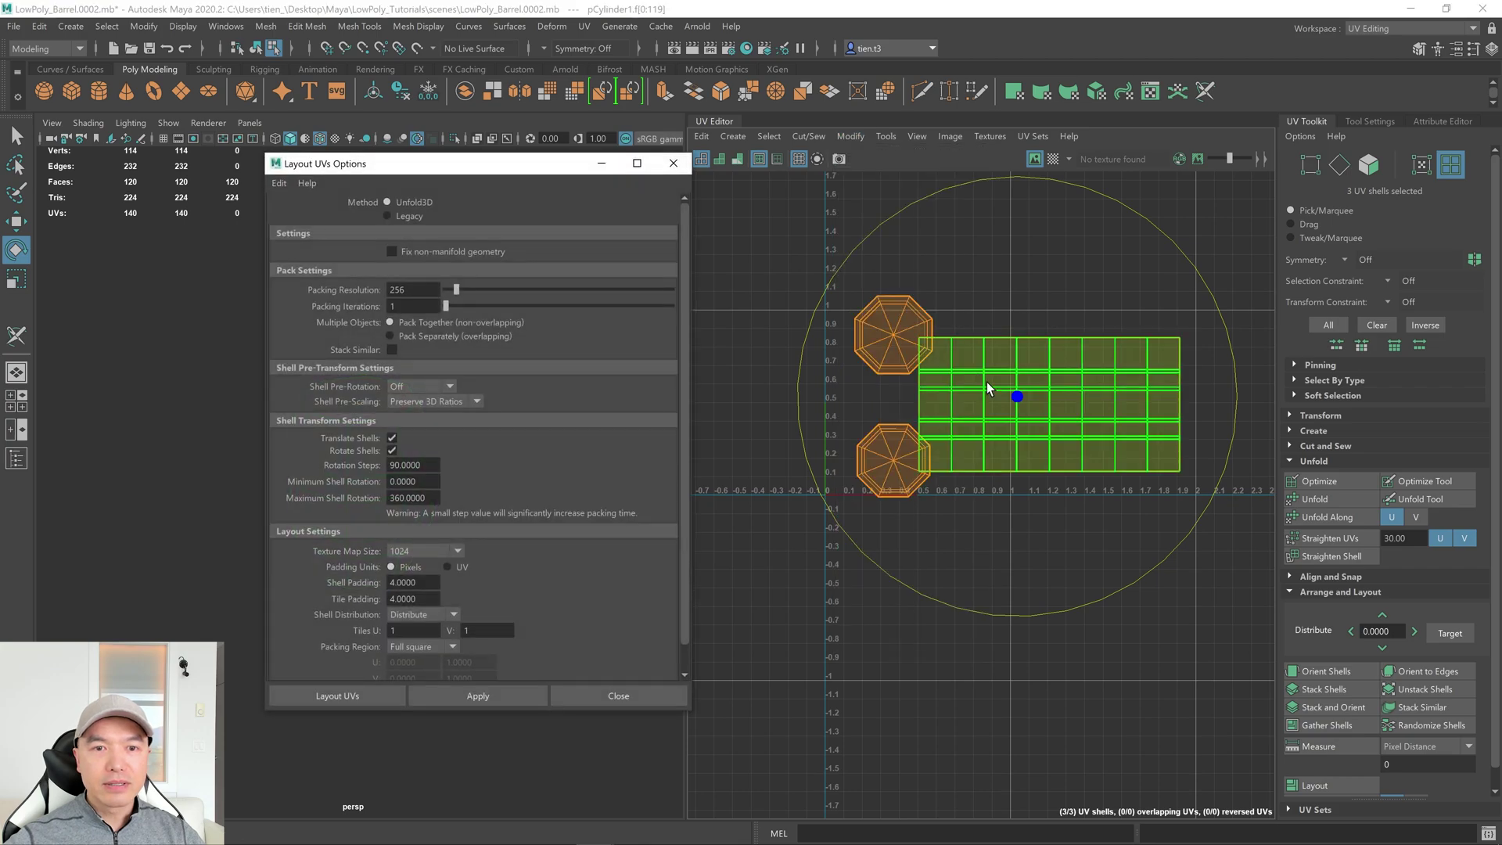
click(280, 187)
click(313, 214)
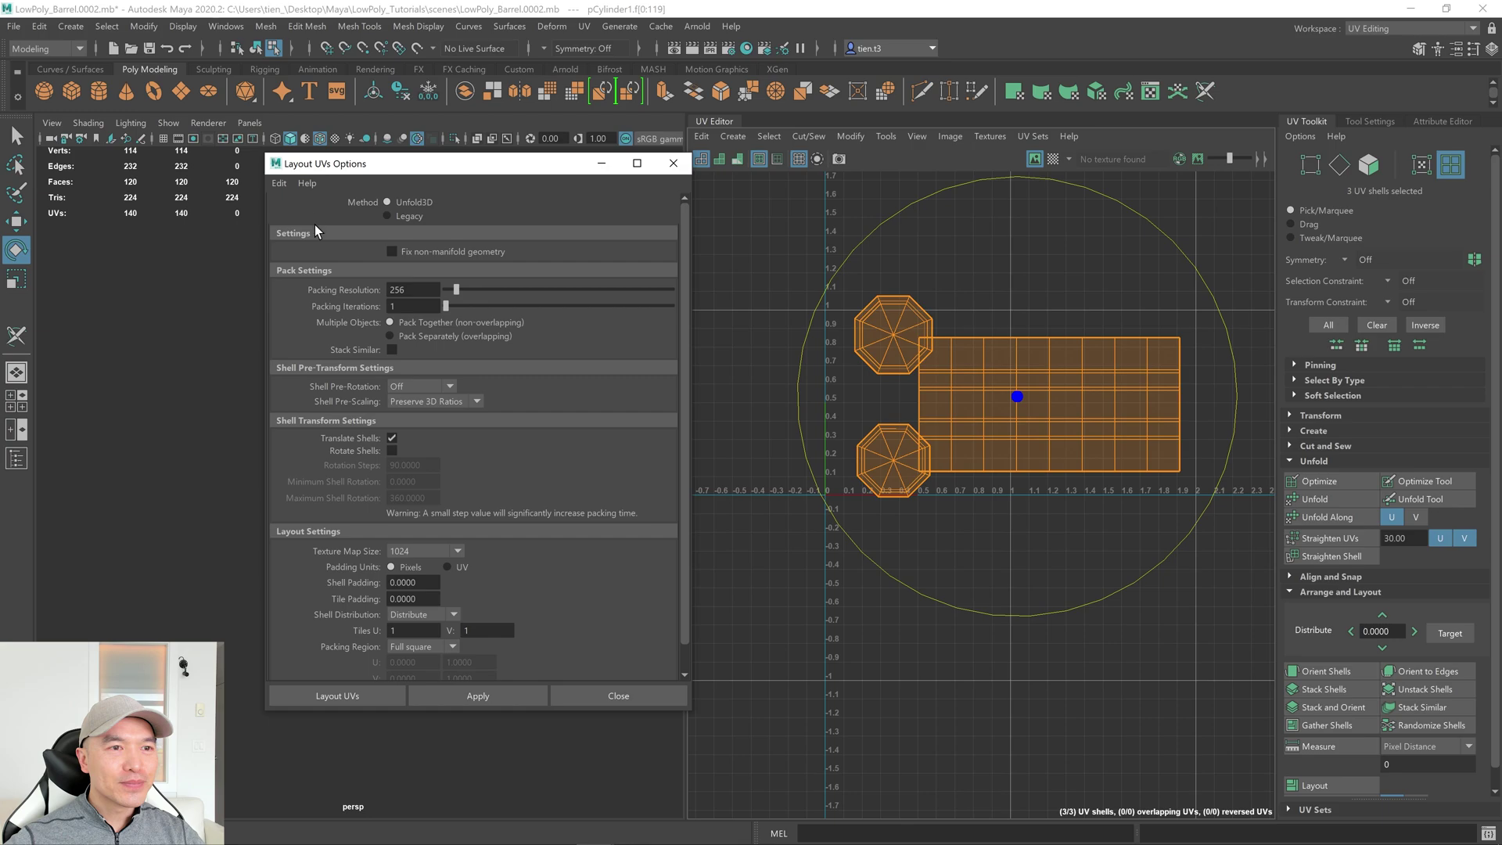
Enable shell rotation for the layout, and set the shell padding and tile padding to 4 pixels.
click(392, 451)
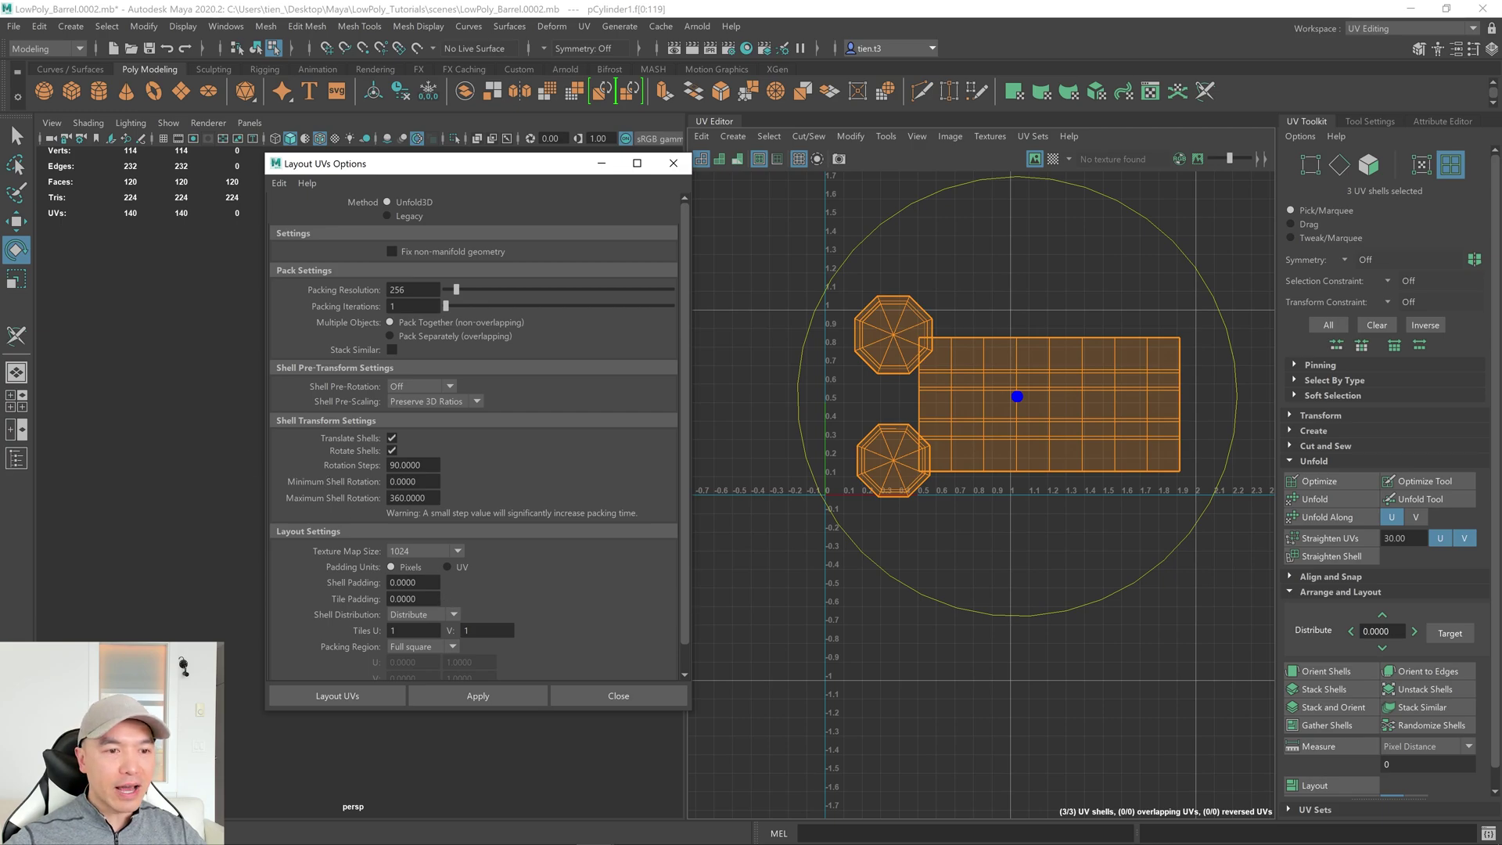
double_click(413, 582)
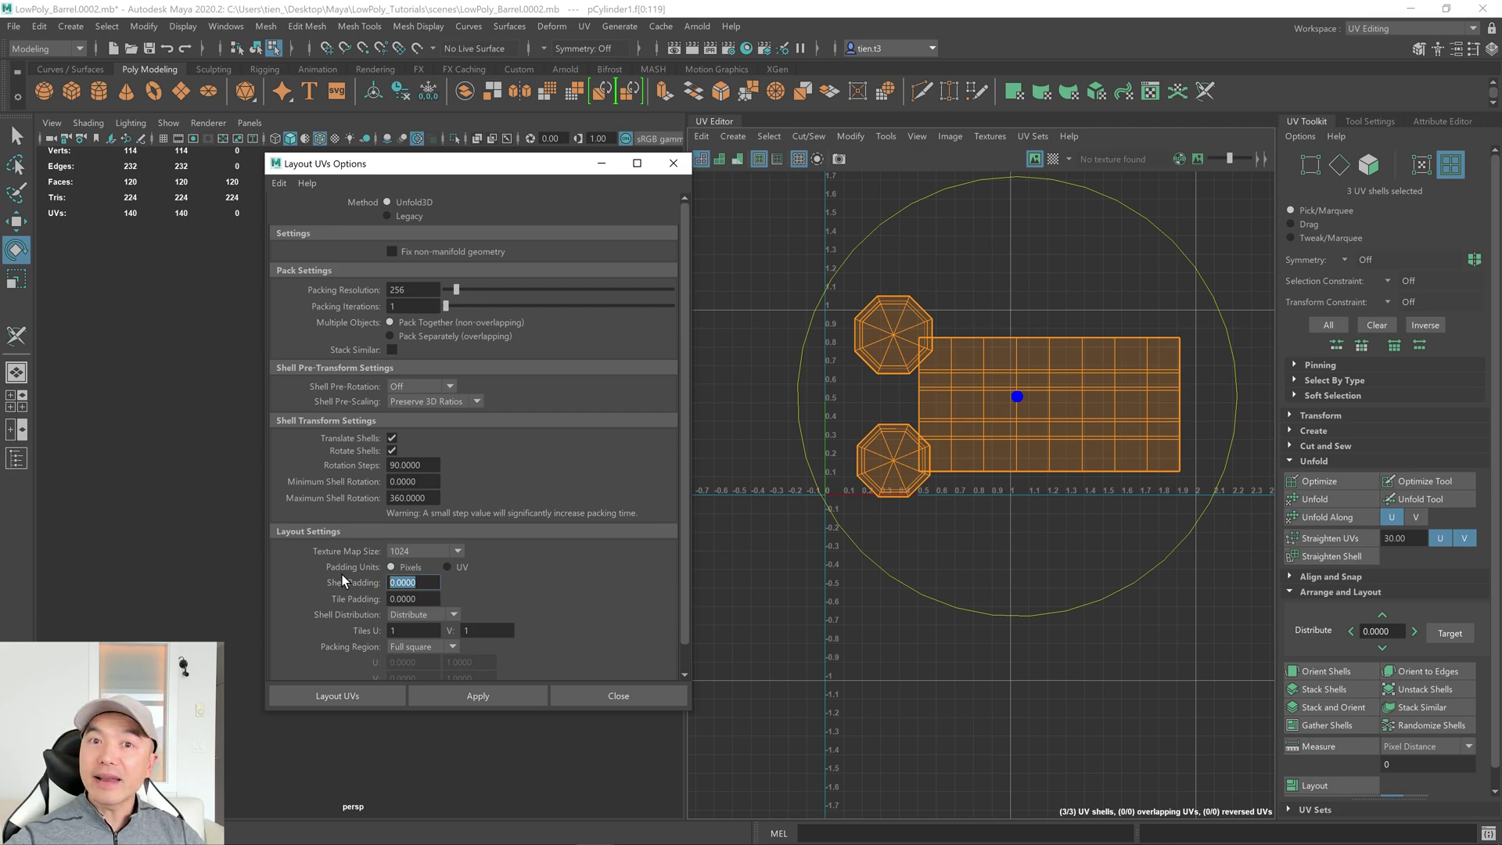
text(4)
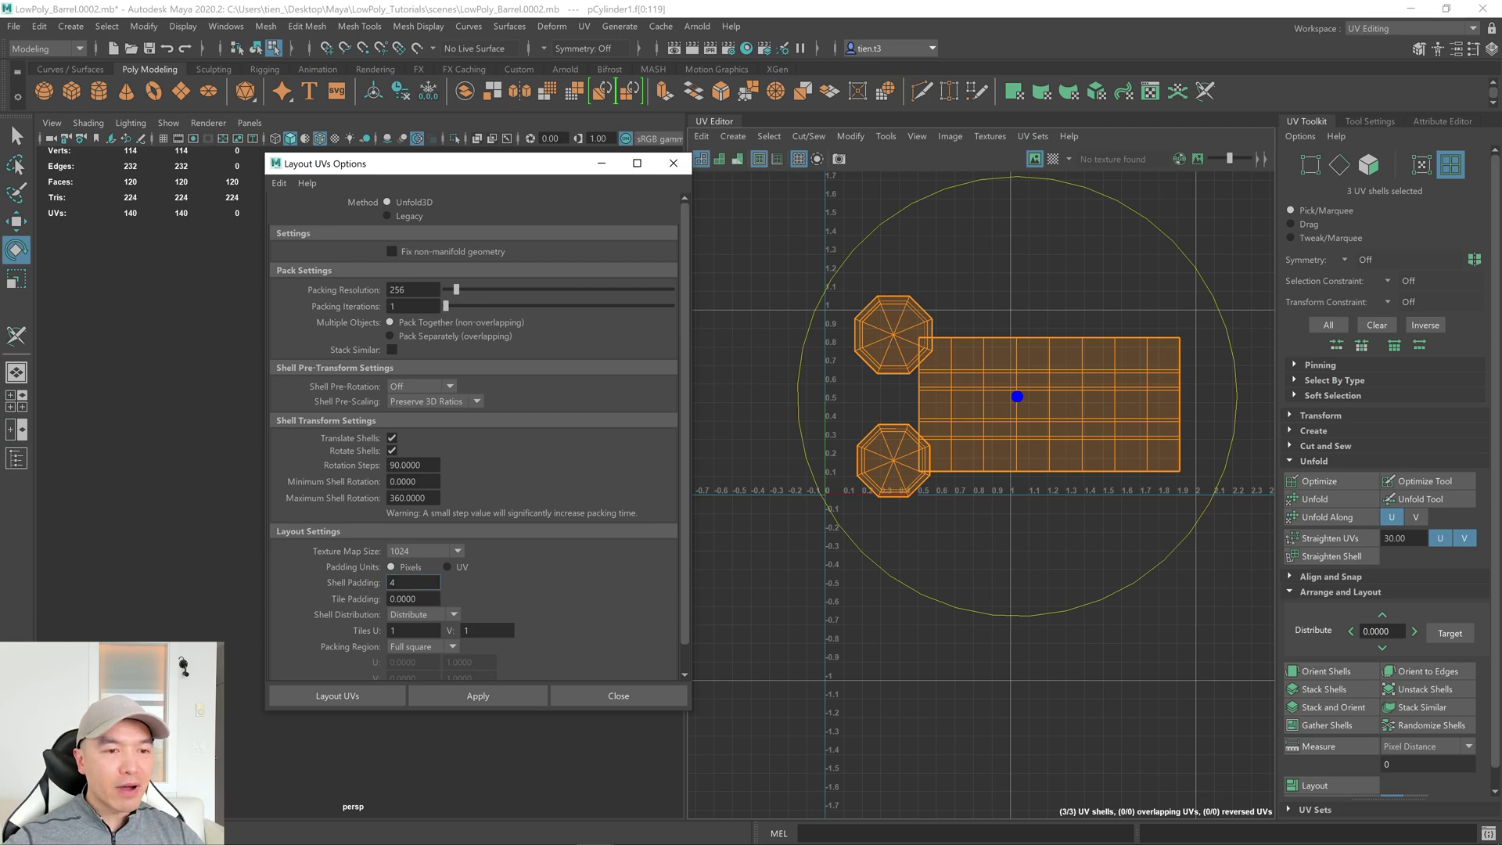
key(Tab)
text(4)
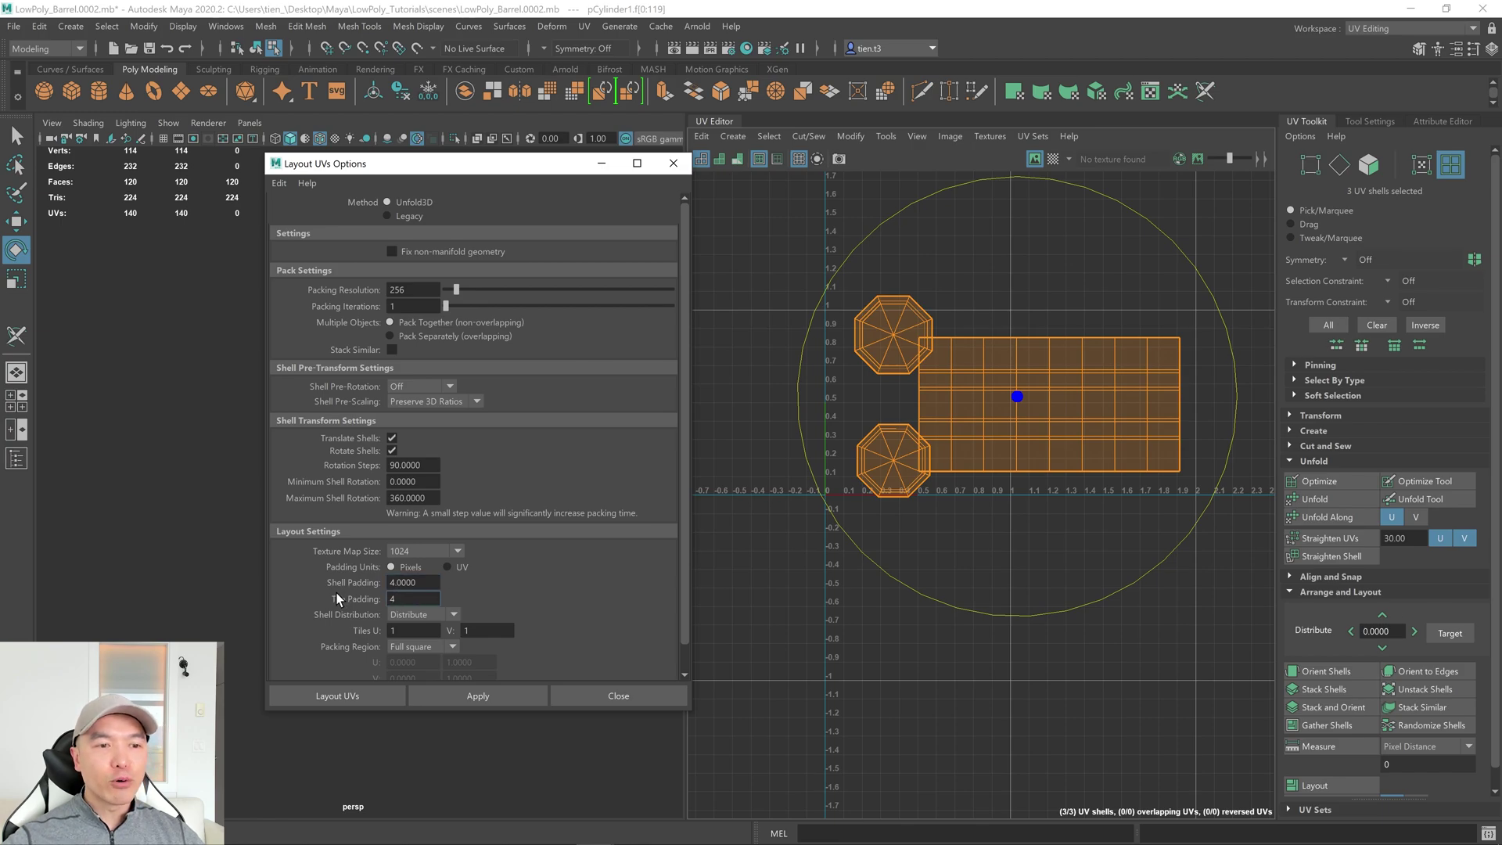
Lay out the three UV shells with these options and clear the selection.
click(371, 696)
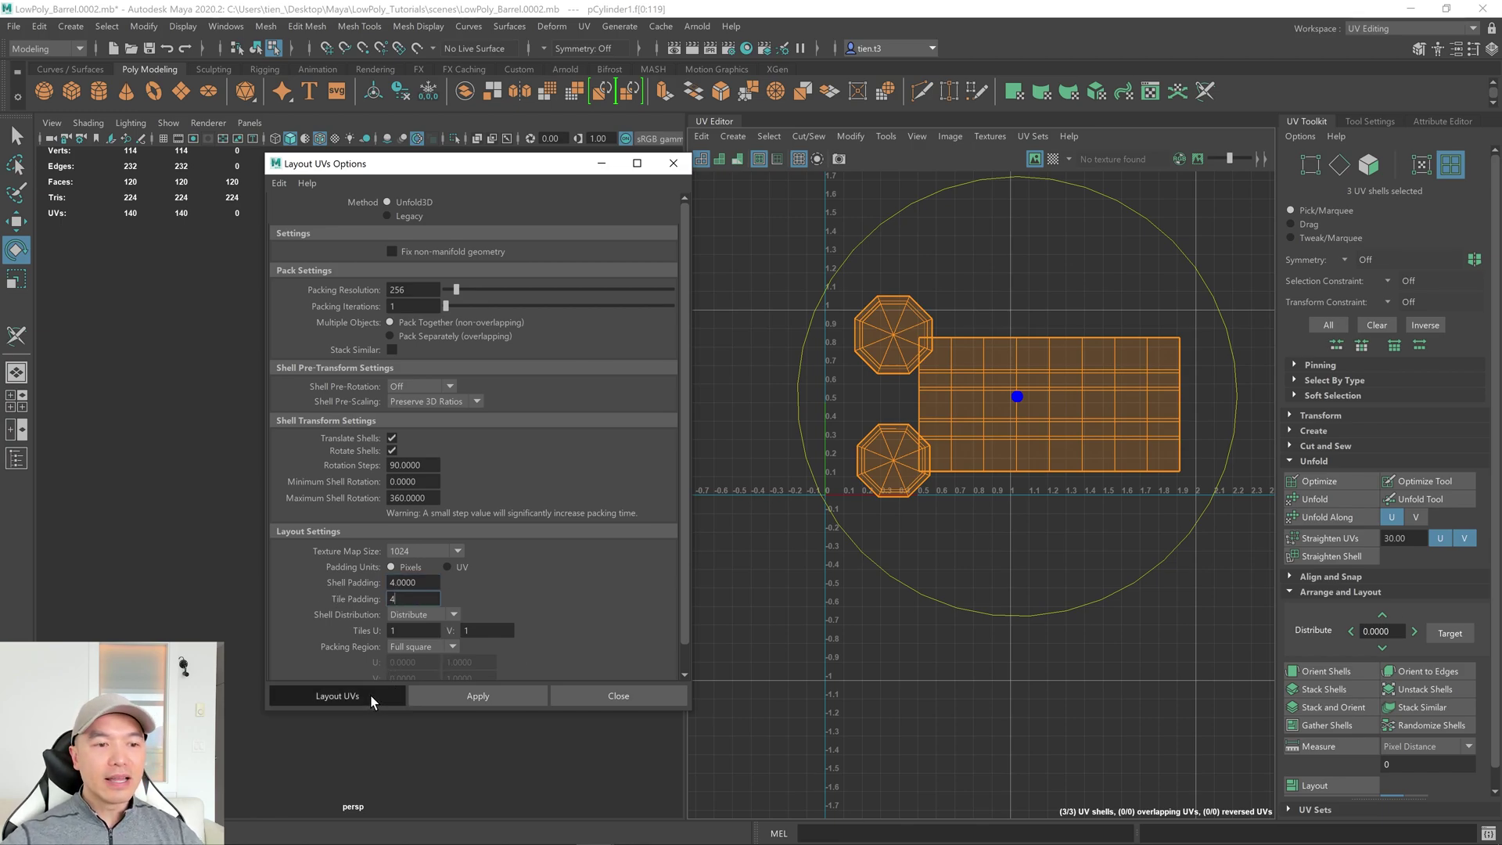
scroll(908, 328, up, 6)
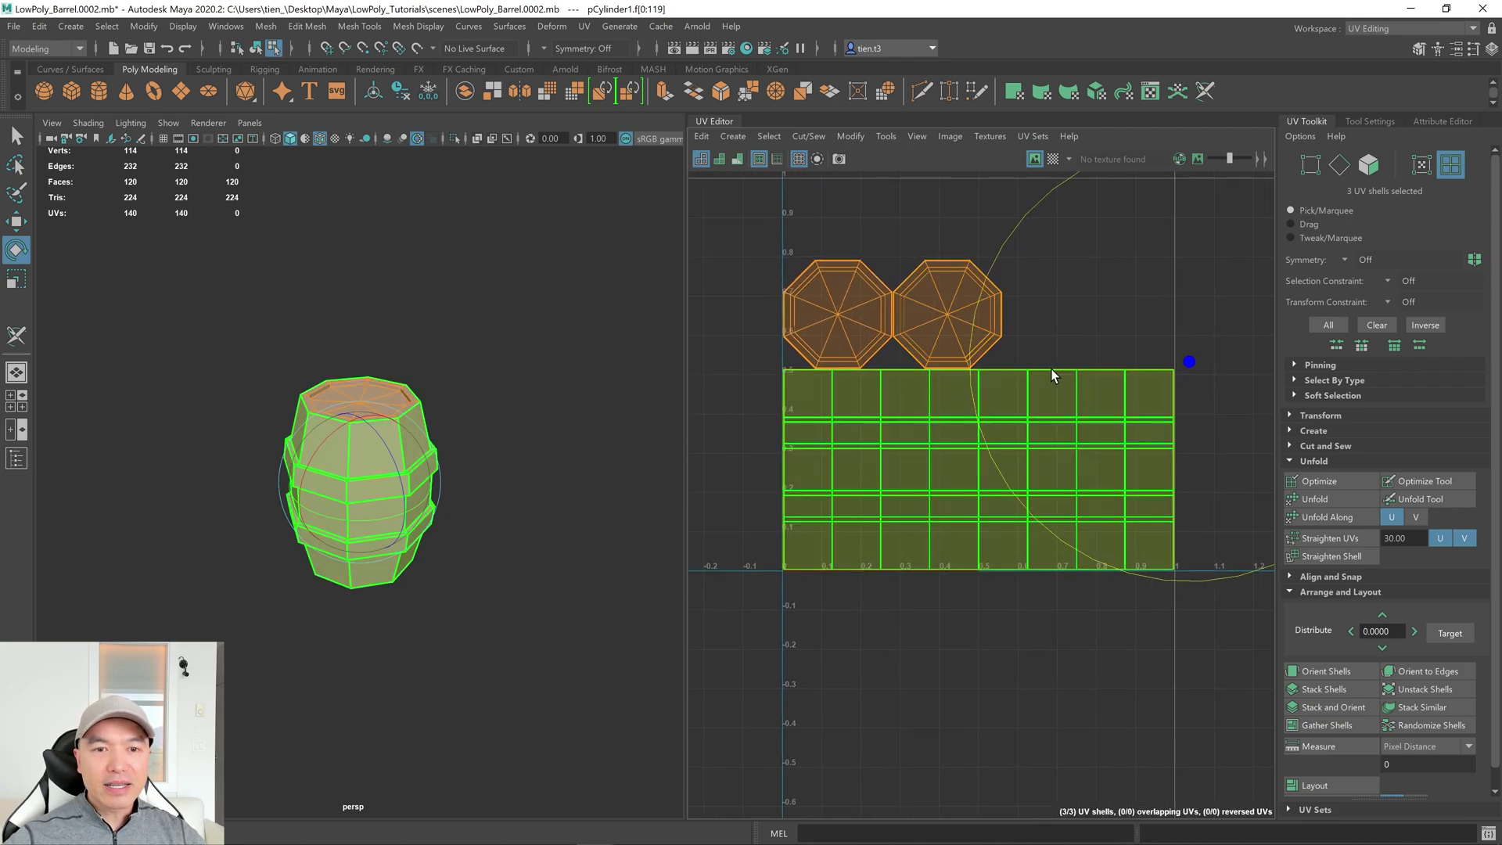
click(920, 241)
key(f)
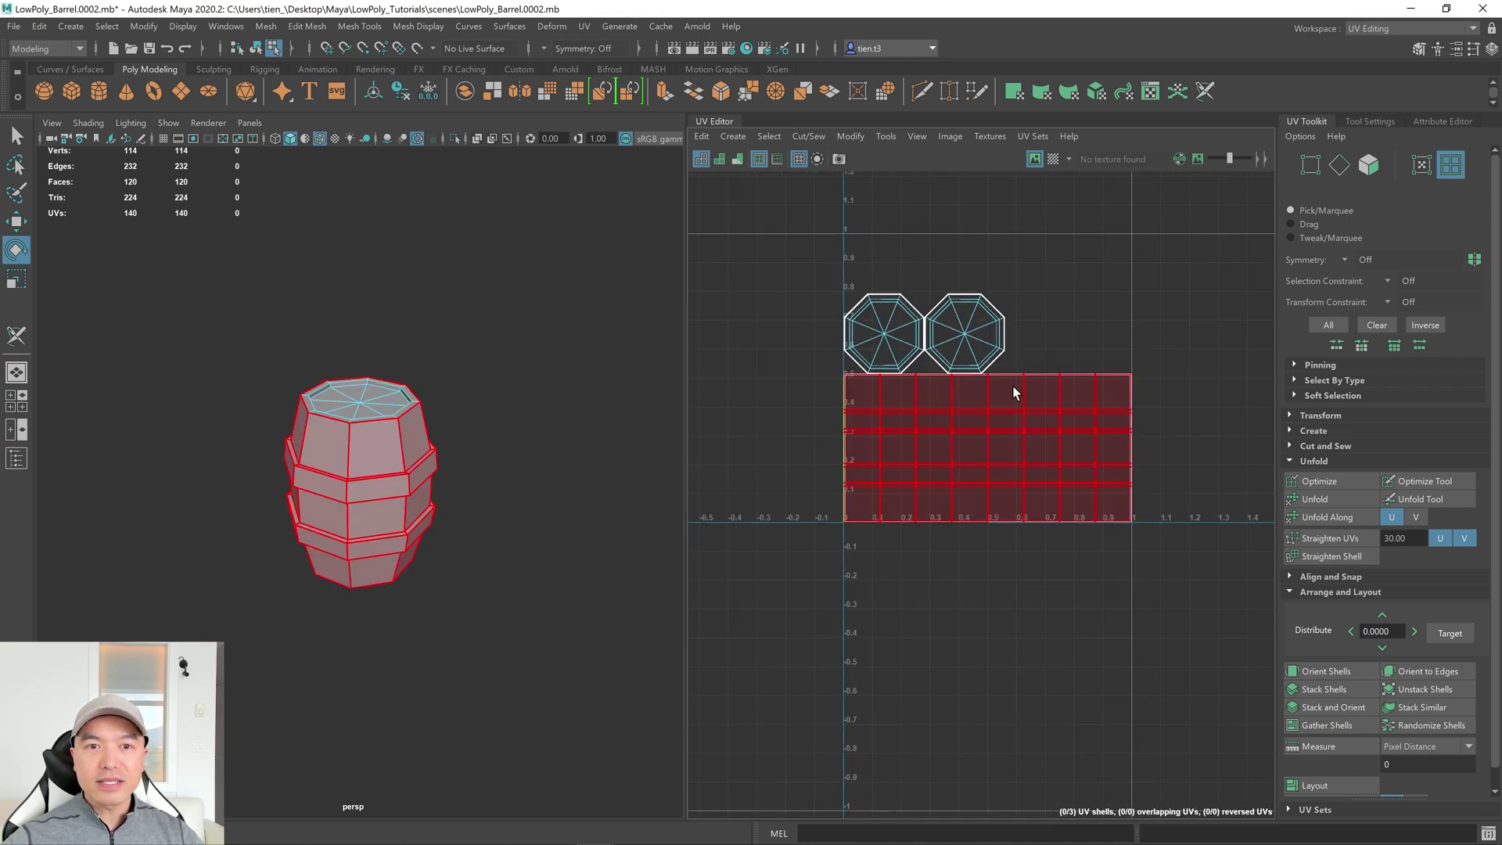
alt+middle_drag(1045, 373, 993, 390)
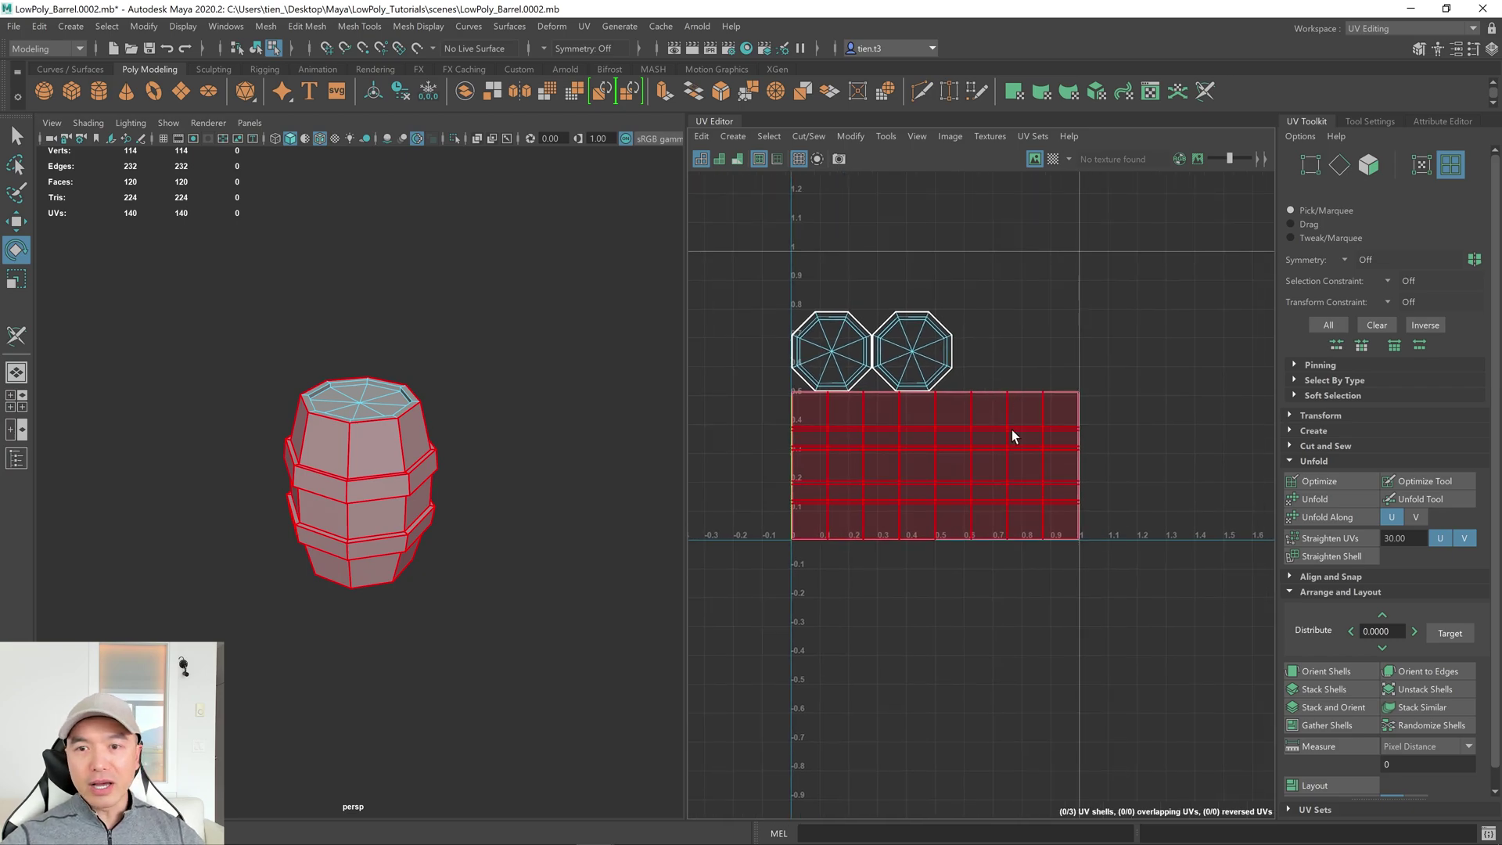
scroll(1031, 388, up, 1)
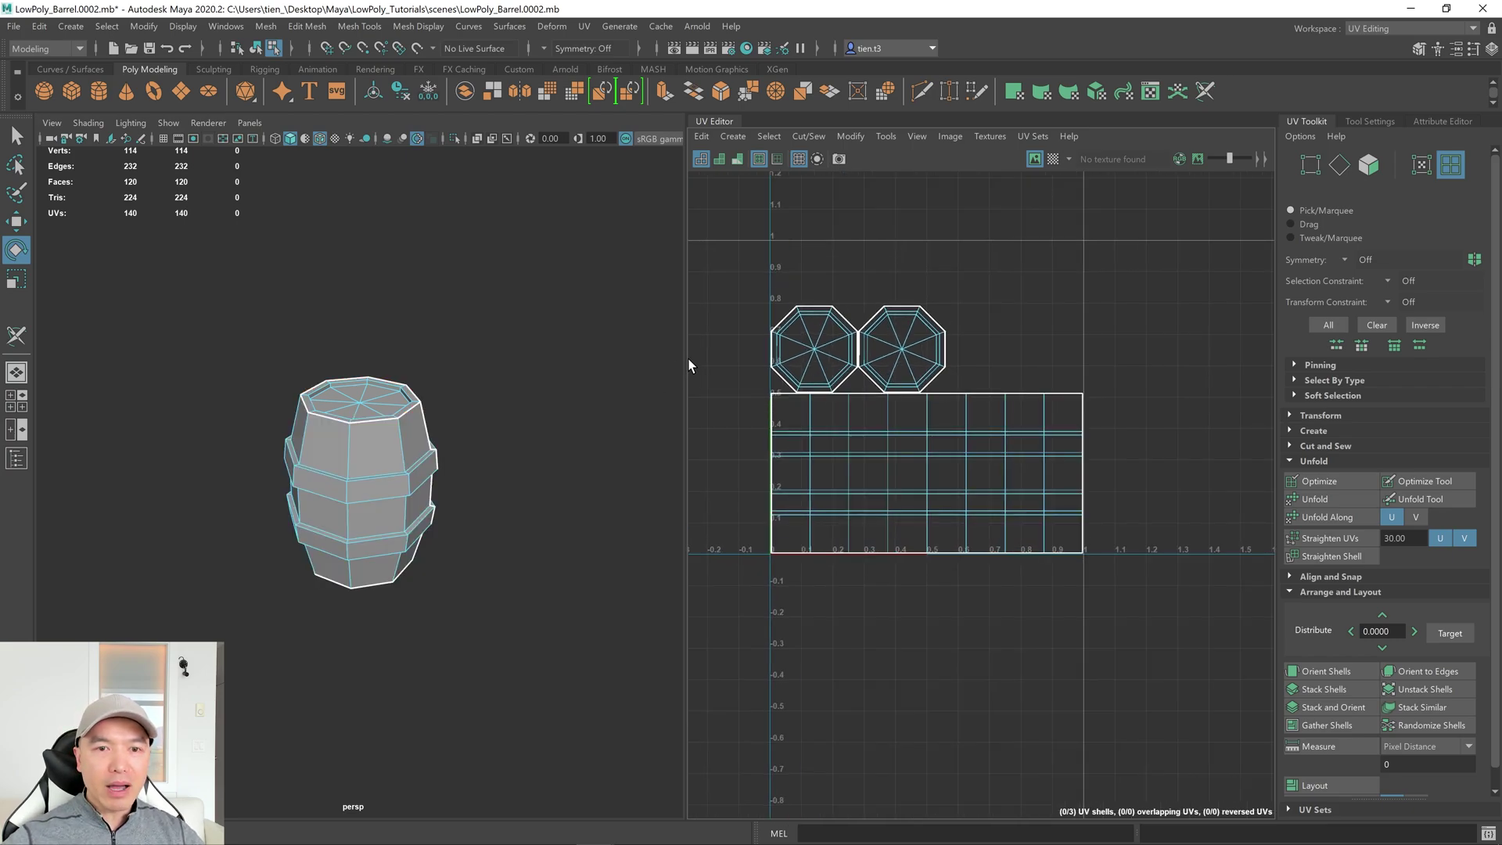
Widen the UV Editor and examine how the three packed shells fit within the 0 to 1 UV tile.
drag(686, 360, 406, 369)
scroll(406, 368, up, 3)
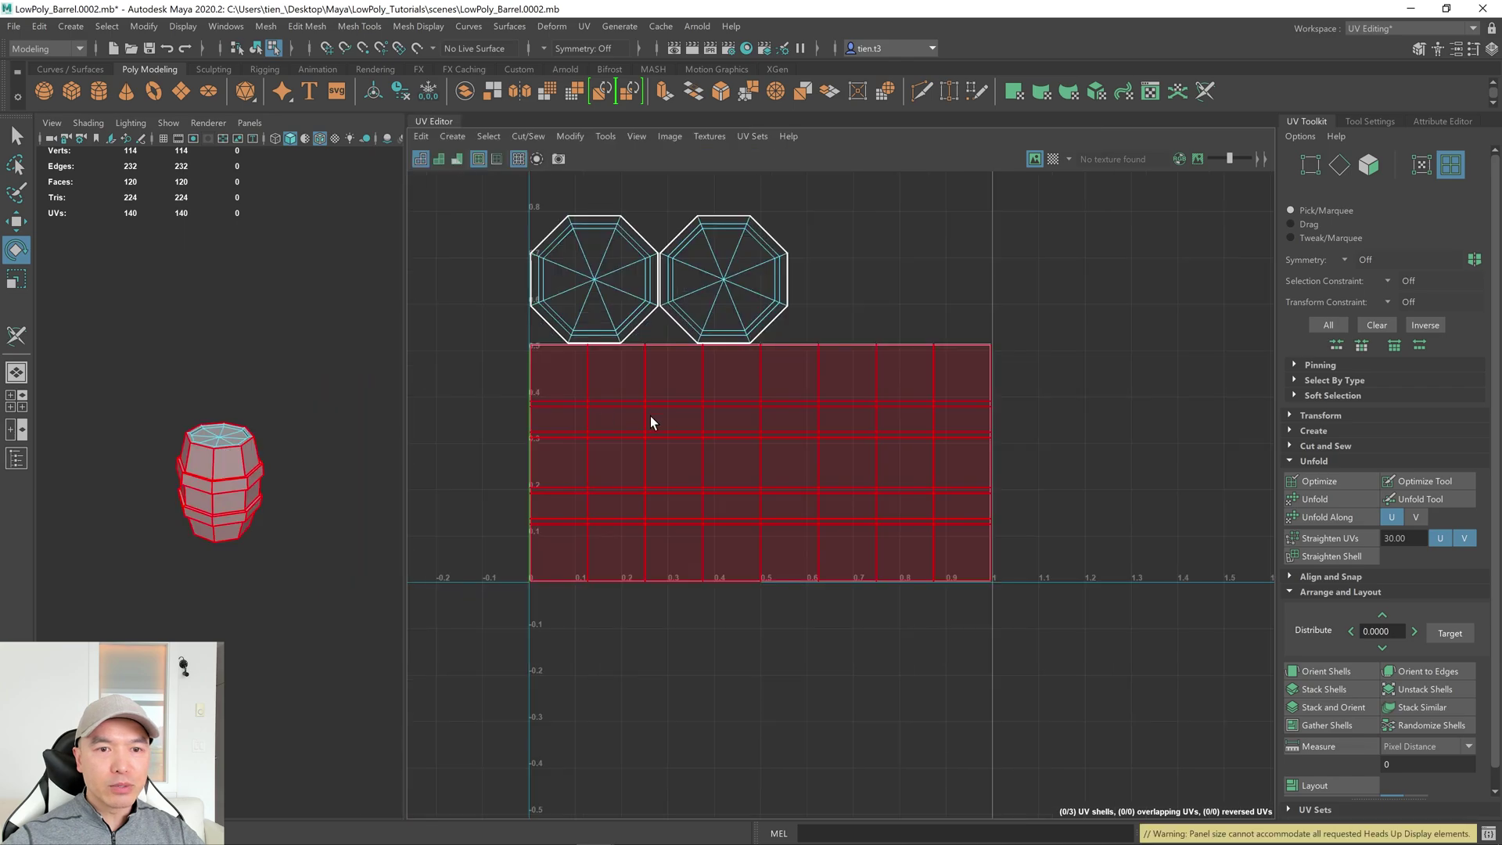
alt+middle_drag(650, 426, 670, 578)
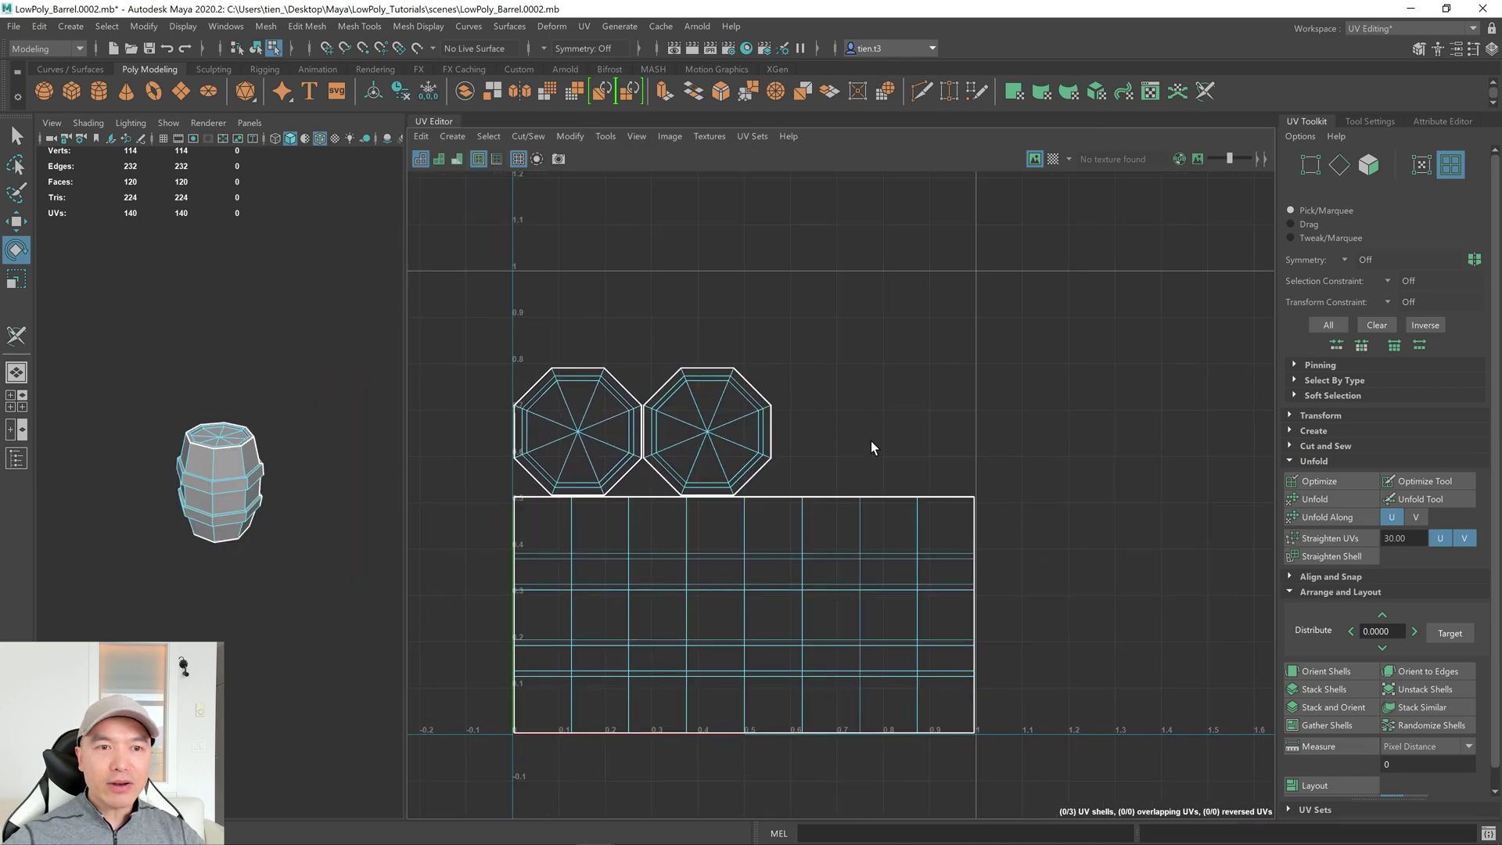
scroll(894, 416, down, 1)
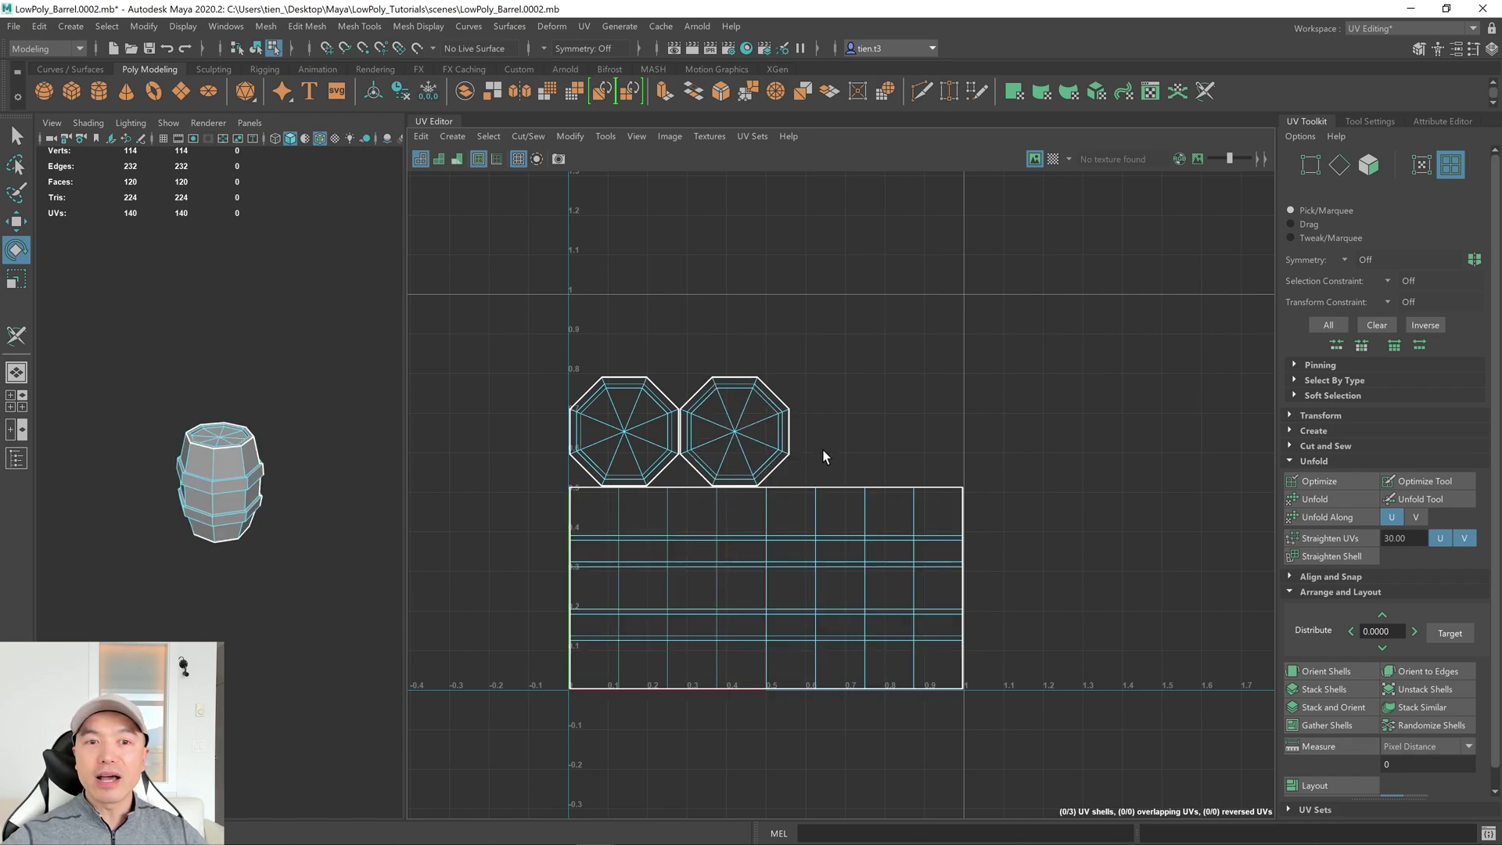
scroll(784, 429, down, 1)
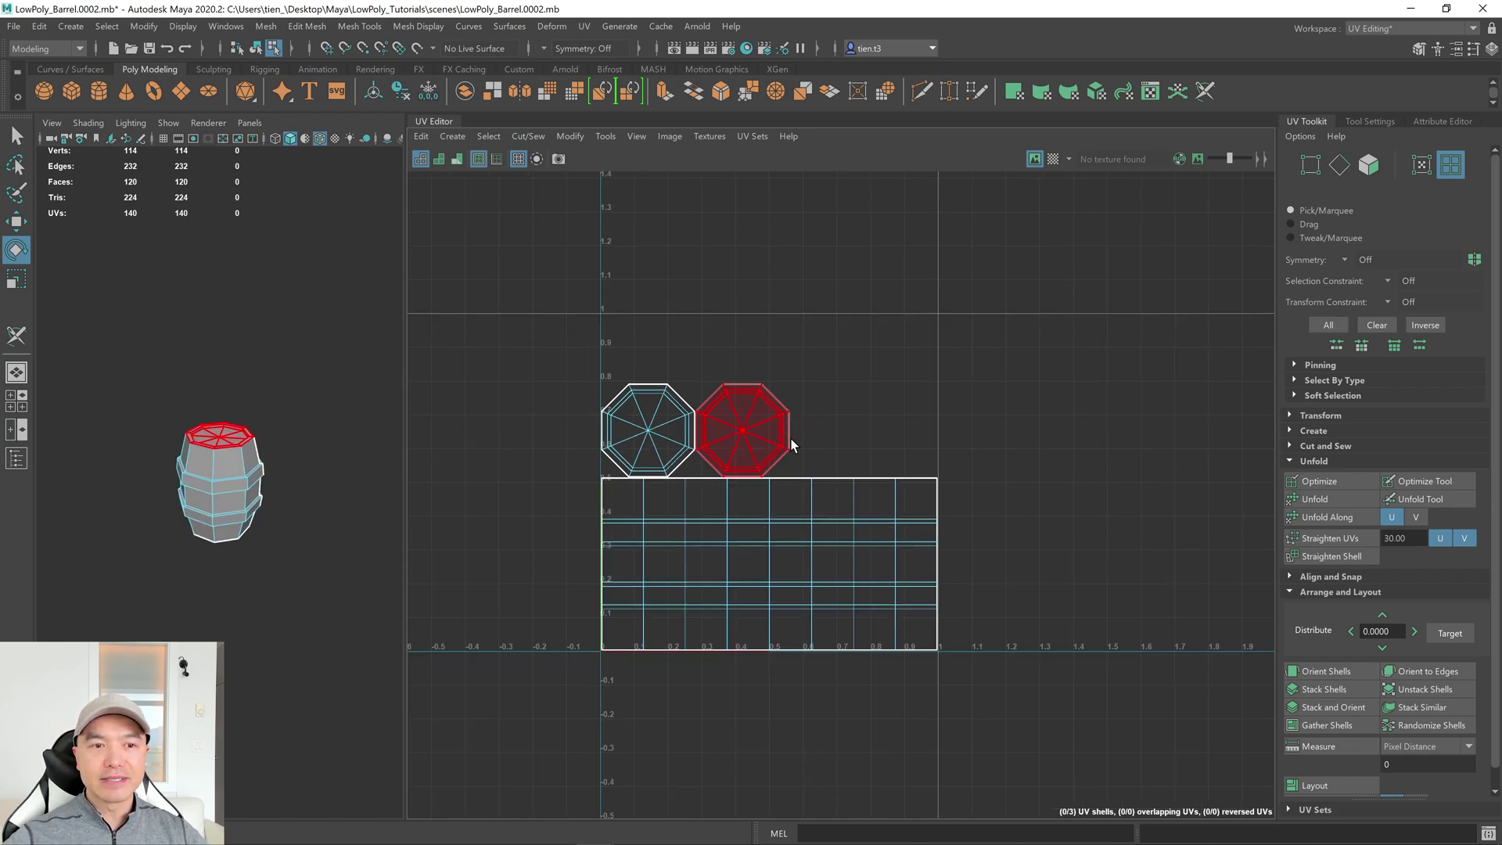
Switch to the DD Modeling workspace and return the barrel to object mode with nothing selected.
click(1476, 33)
click(1395, 57)
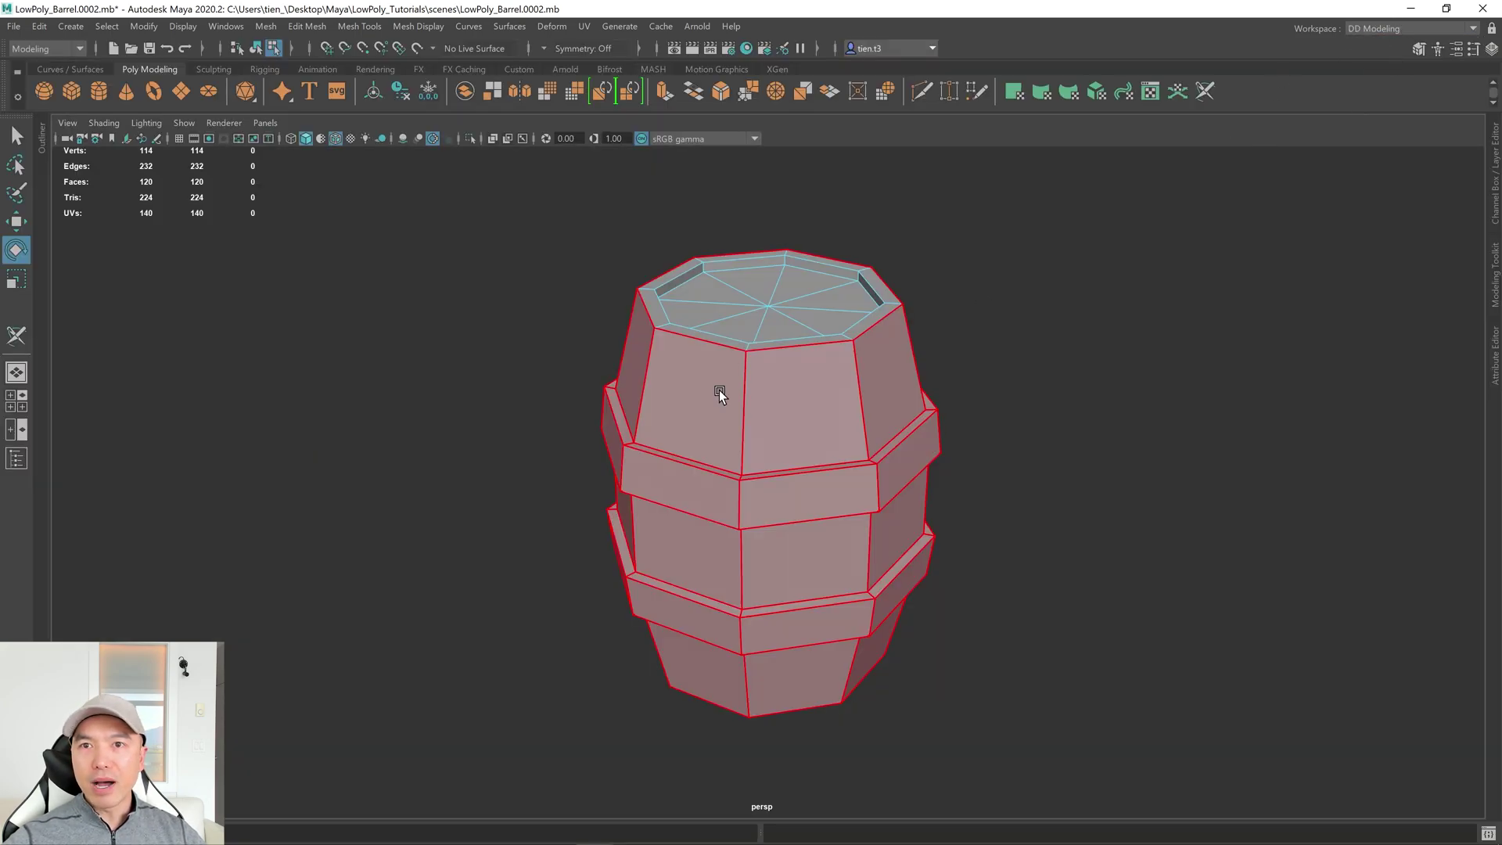
alt+drag(839, 445, 662, 447)
right_drag(642, 383, 805, 319)
click(805, 318)
alt+drag(805, 318, 785, 382)
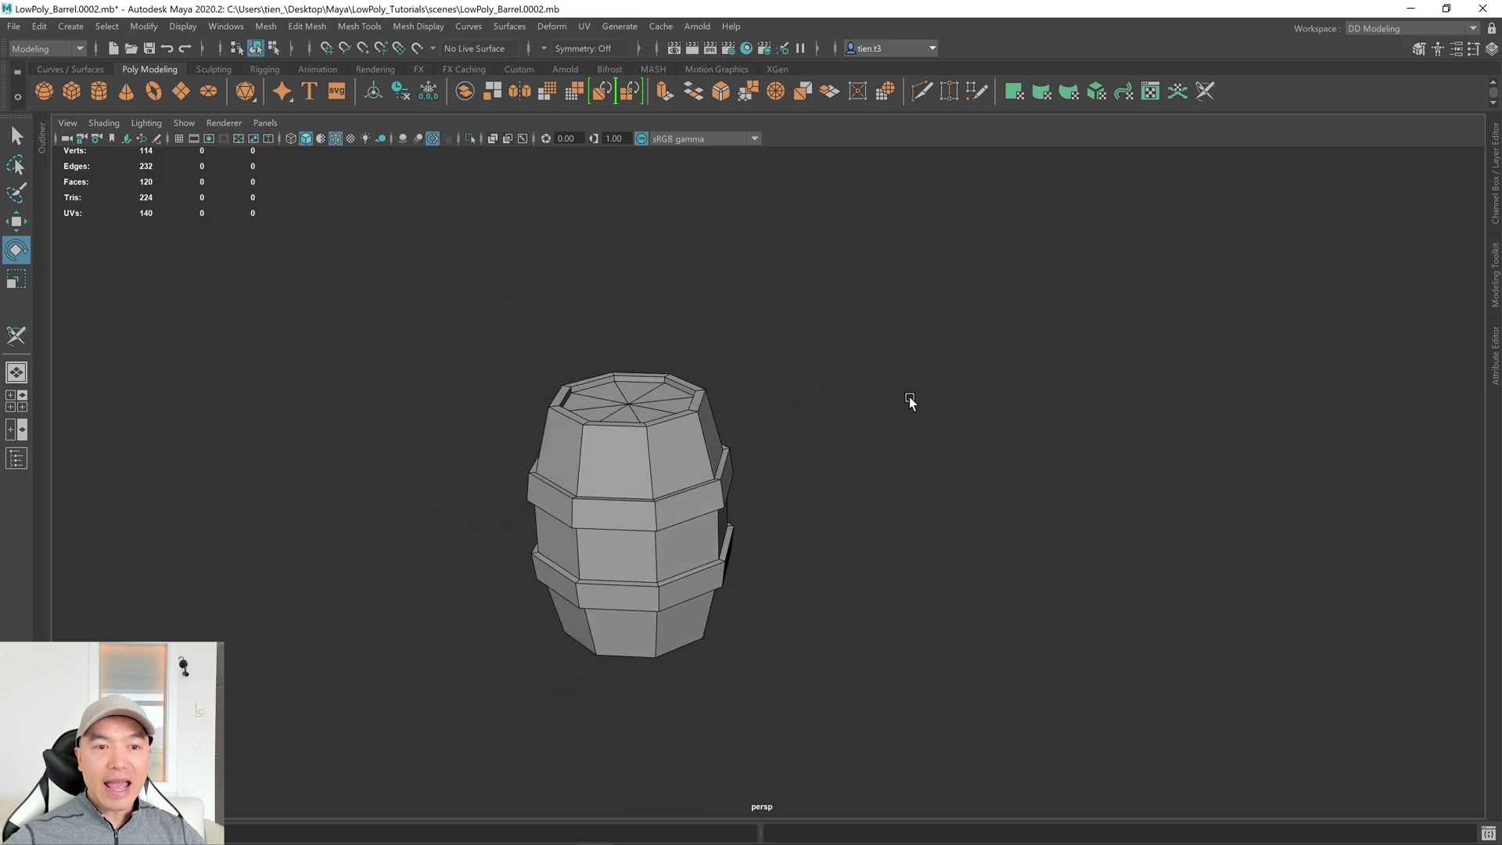
alt+drag(884, 389, 889, 349)
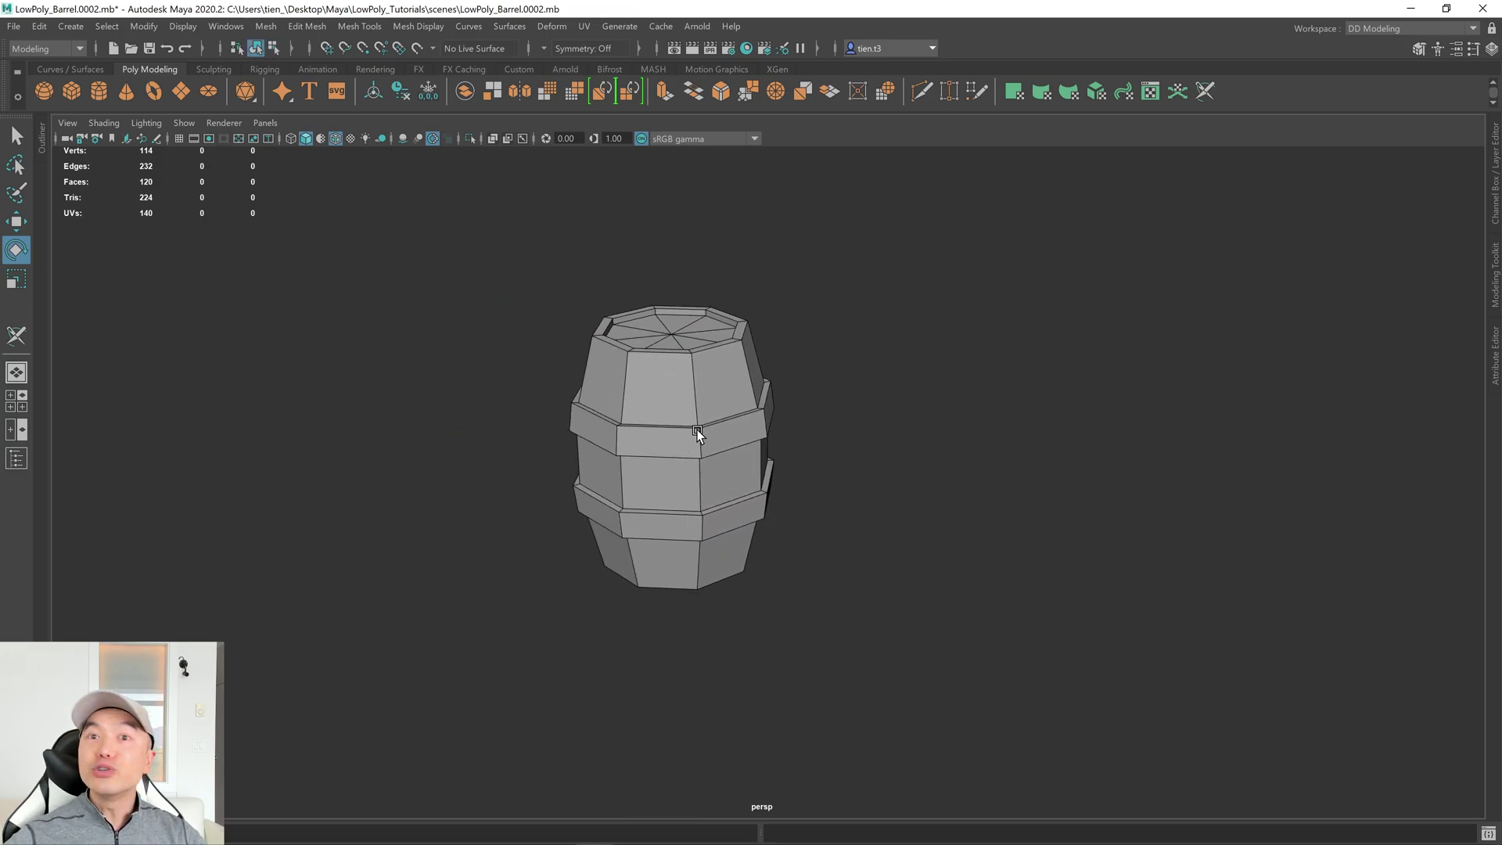
alt+drag(694, 469, 789, 526)
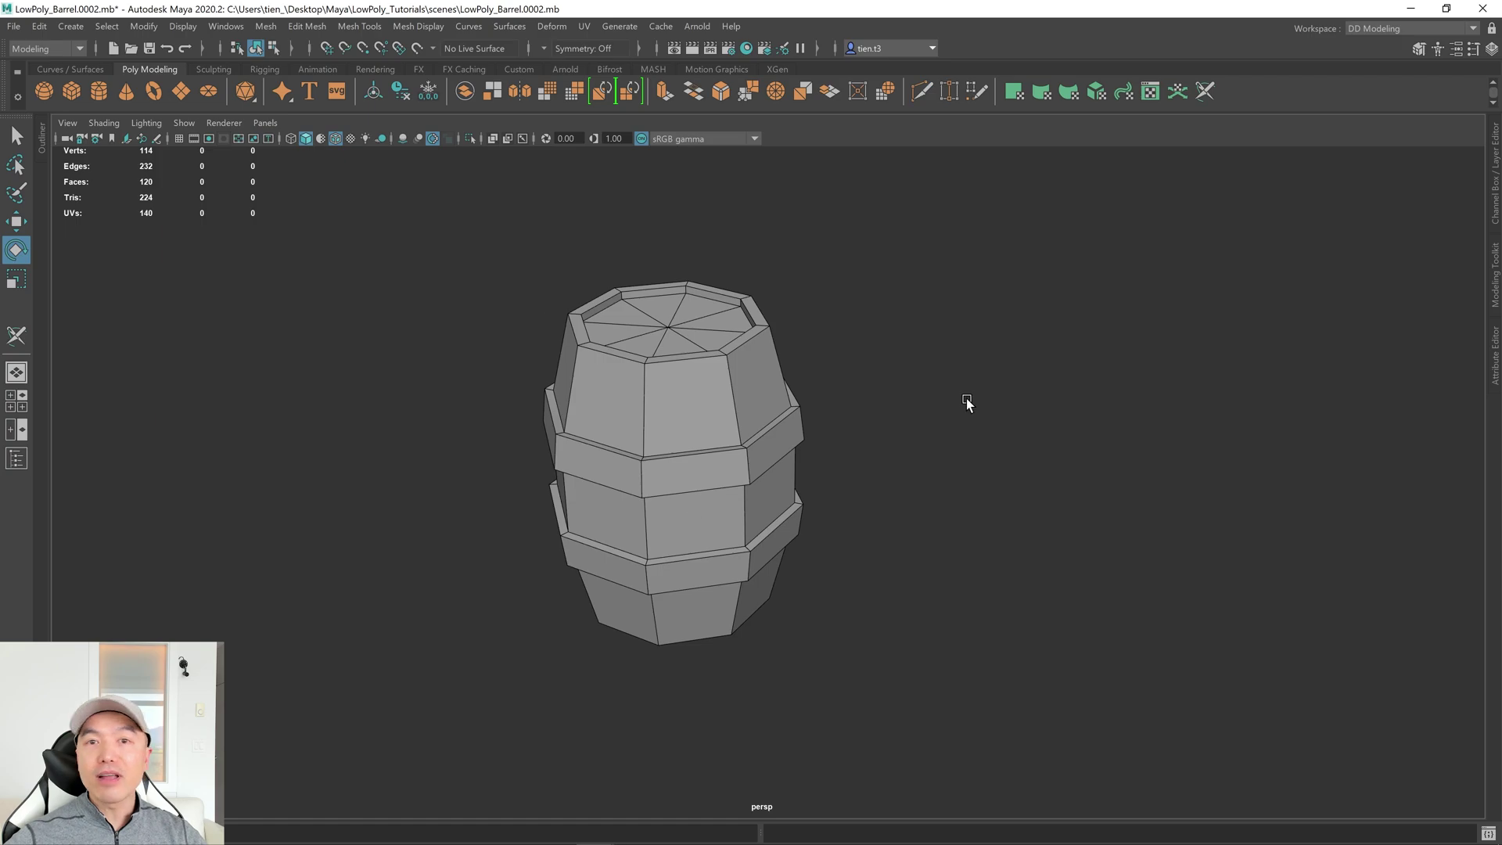
alt+drag(684, 556, 905, 498)
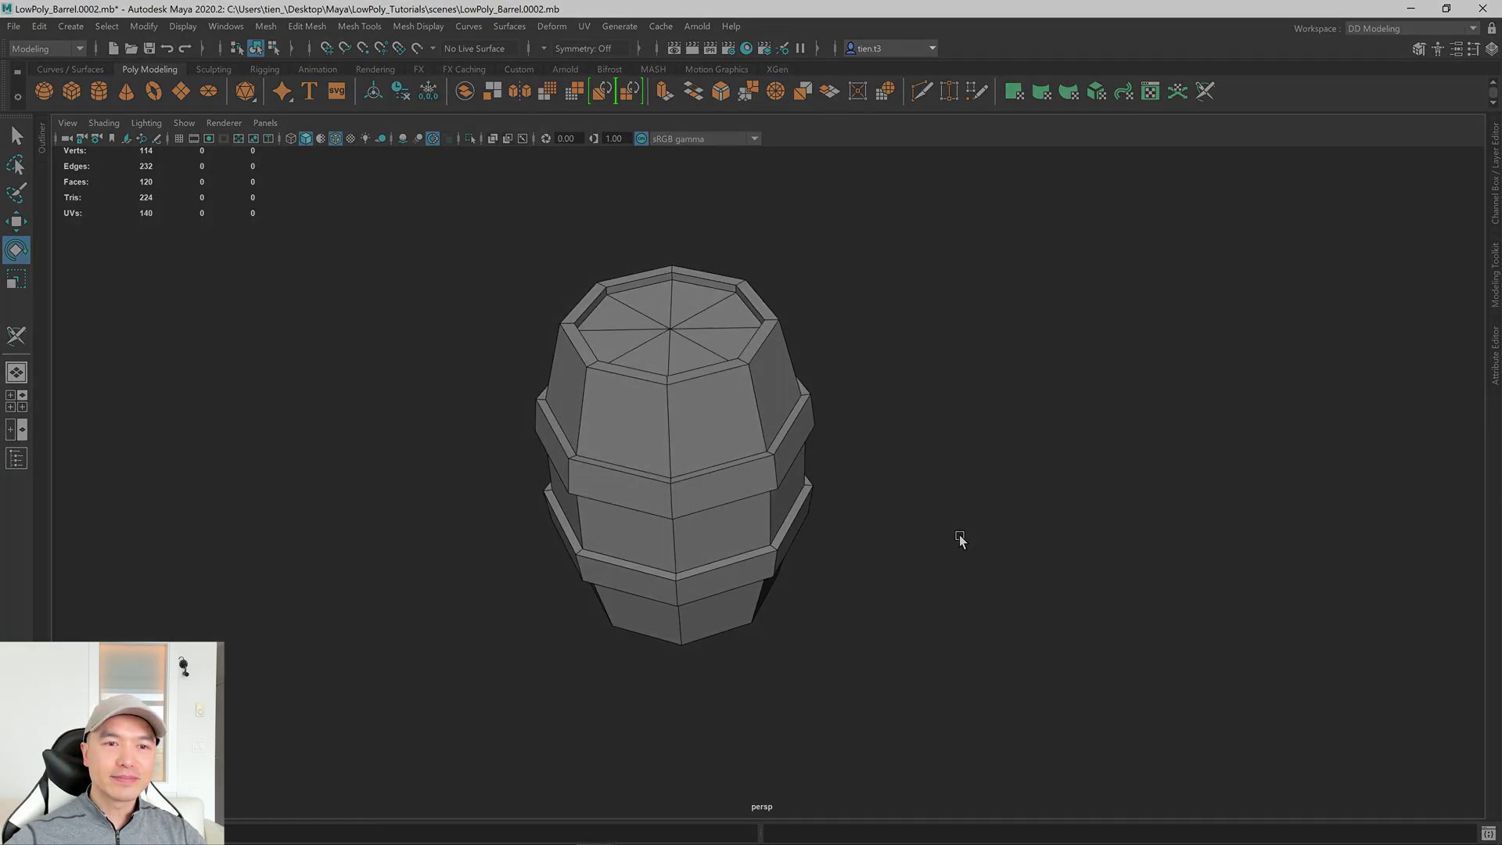